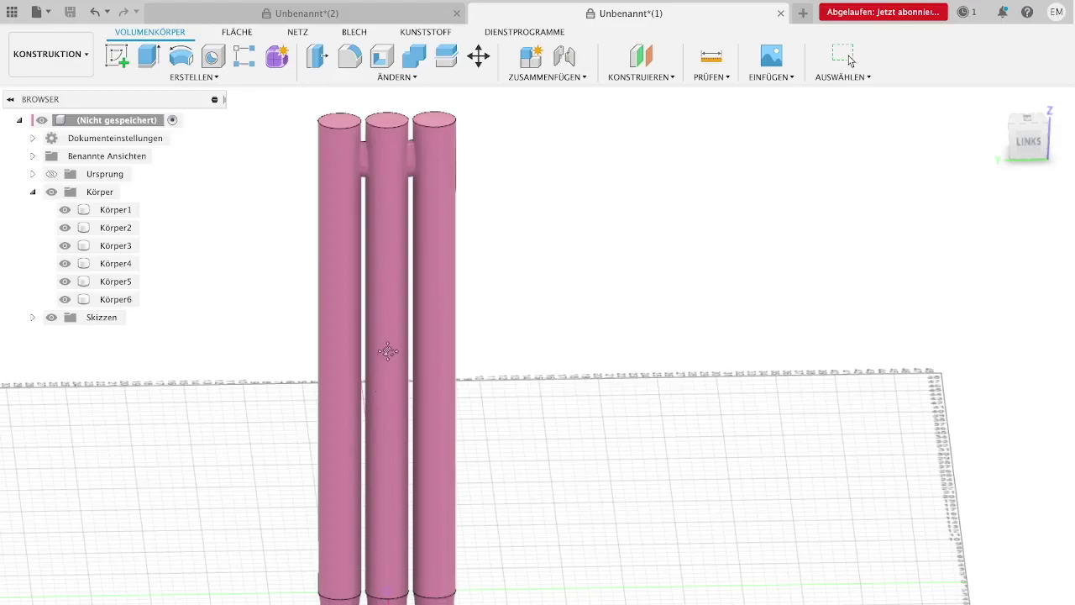
Scroll the view and browse the list of creation commands.
{"action": "scroll", "coordinate": [388, 353], "scroll_direction": "down", "scroll_amount": 2}
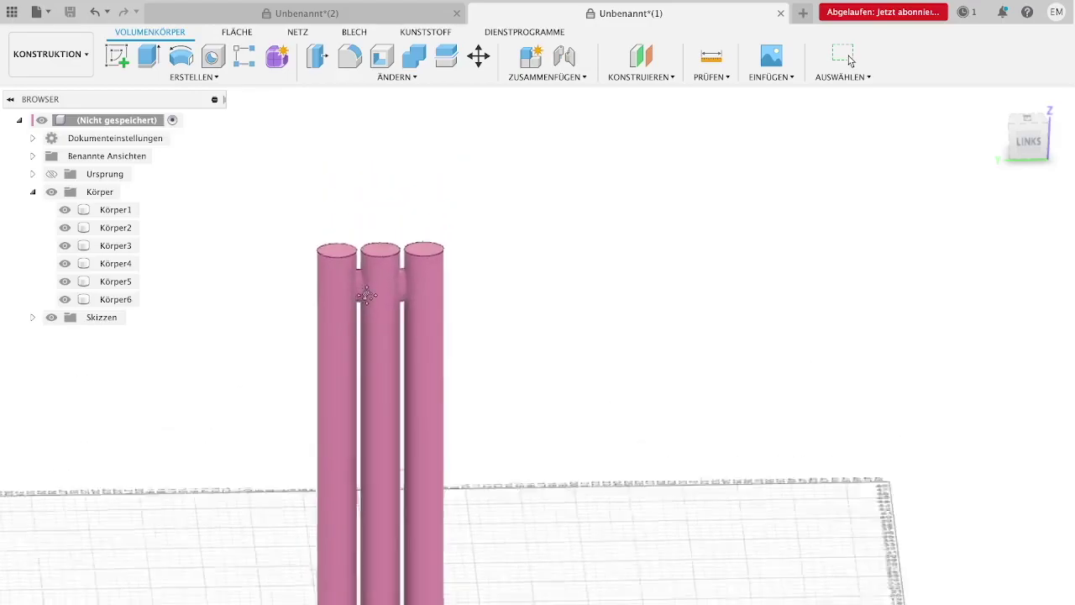
{"action": "scroll", "coordinate": [368, 298], "scroll_direction": "up", "scroll_amount": 2}
{"action": "scroll", "coordinate": [368, 298], "scroll_direction": "up", "scroll_amount": 1}
{"action": "scroll", "coordinate": [368, 297], "scroll_direction": "down", "scroll_amount": 1}
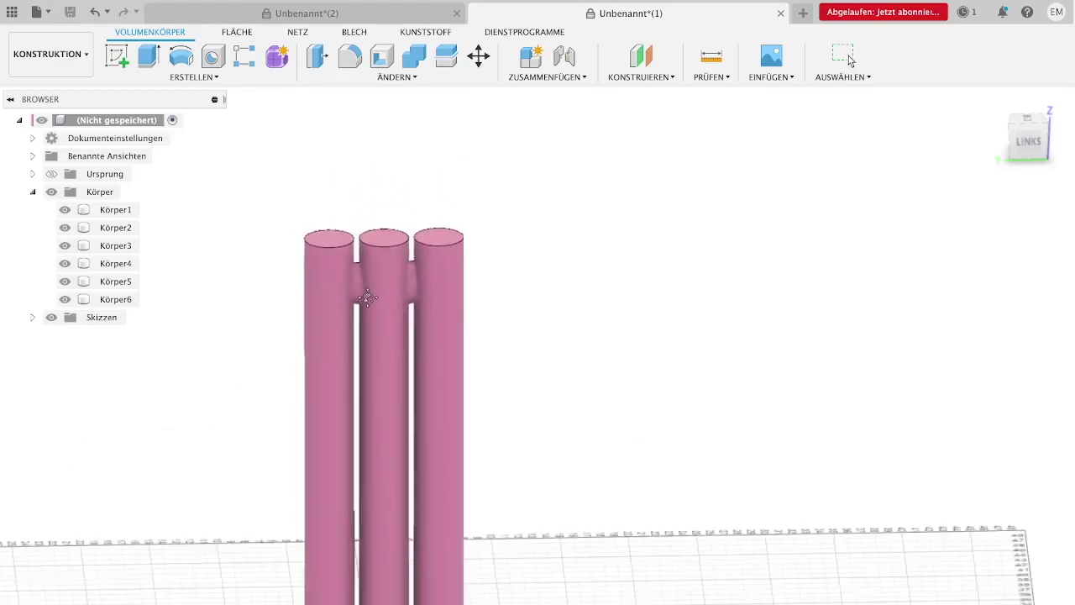
{"action": "left_click", "coordinate": [217, 78]}
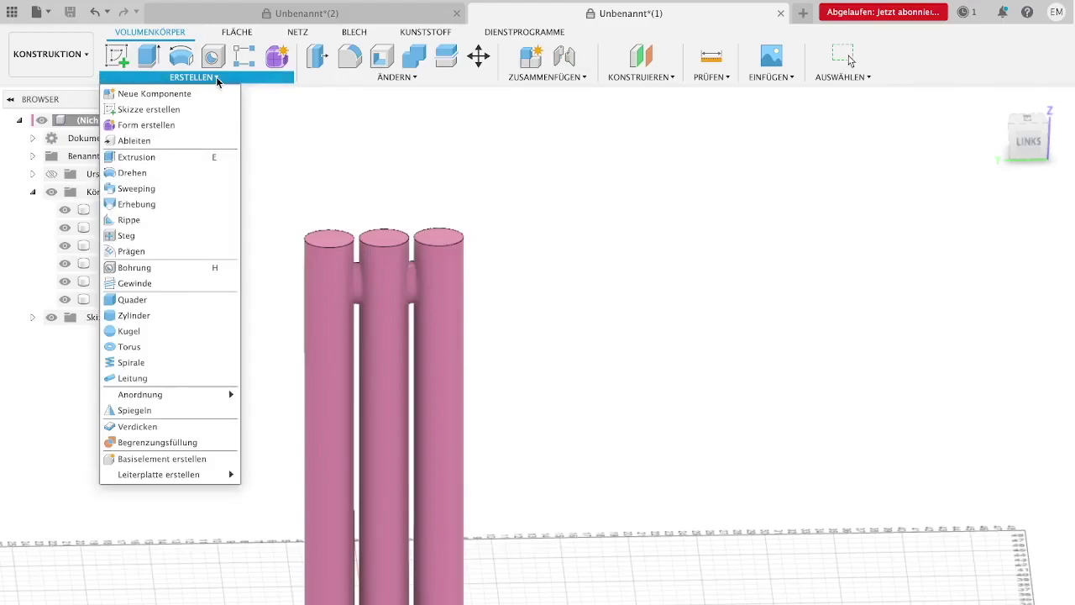
{"action": "left_click", "coordinate": [116, 56]}
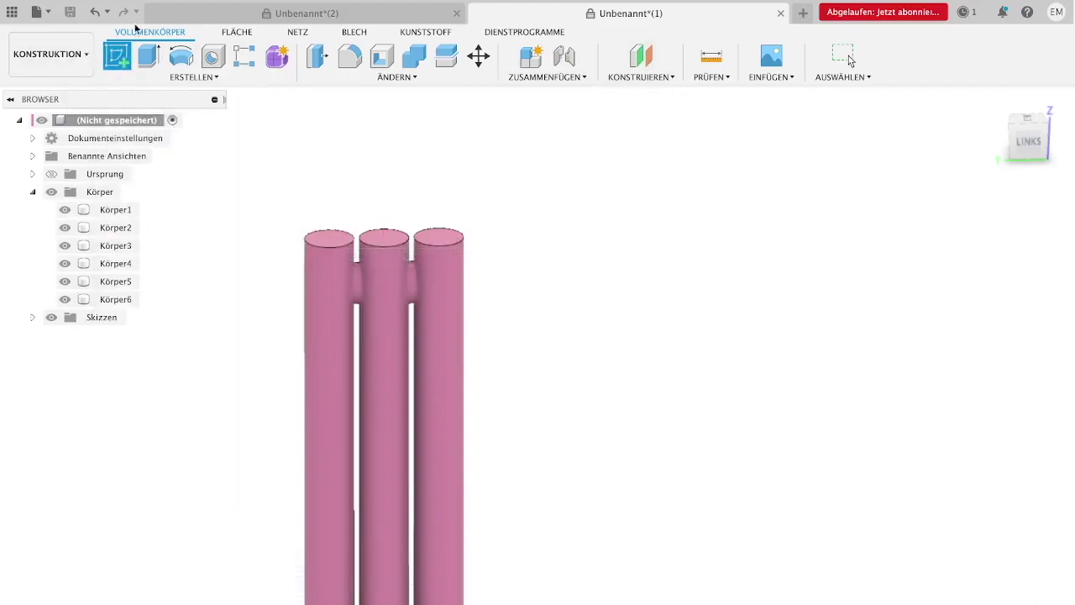
Add a 0.00 m offset construction plane flush with a booster's top face.
{"action": "left_click", "coordinate": [641, 55]}
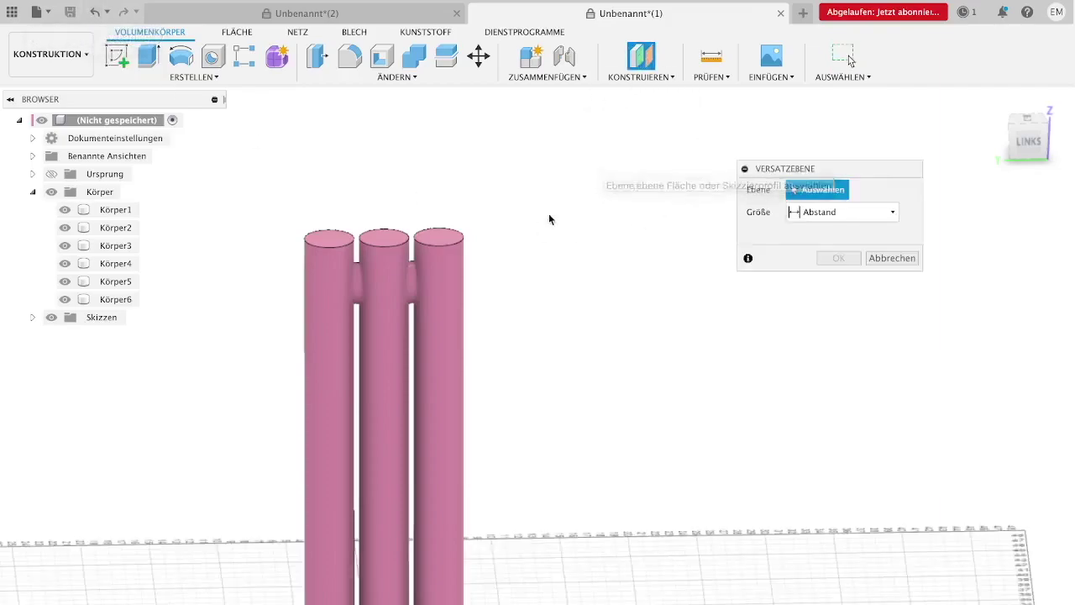
{"action": "left_click", "coordinate": [437, 241]}
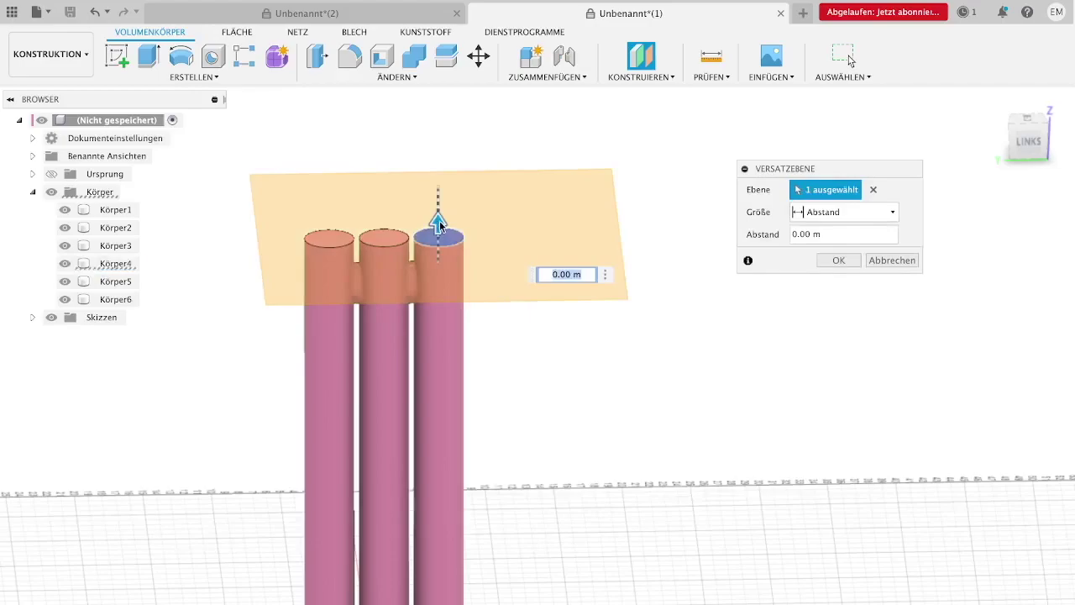
{"action": "left_click", "coordinate": [840, 261]}
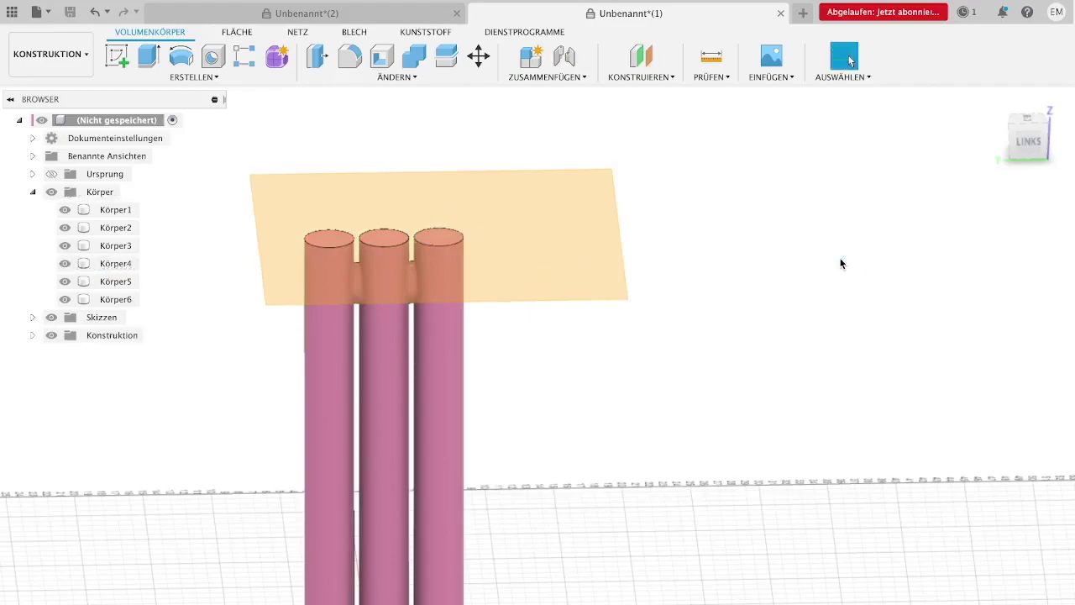
{"action": "scroll", "coordinate": [472, 252], "scroll_direction": "up", "scroll_amount": 3}
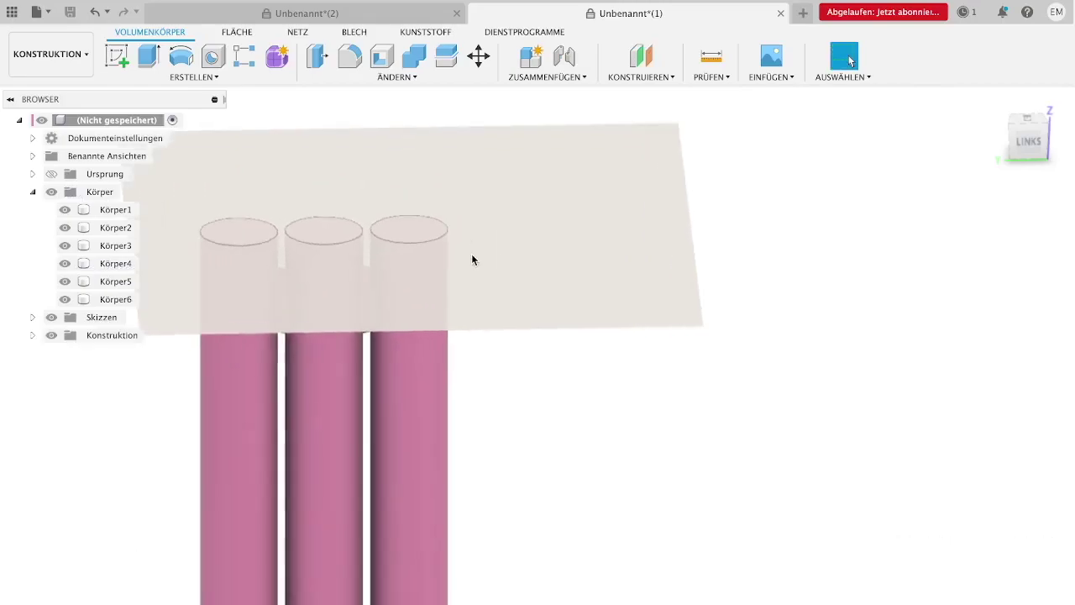
{"action": "left_click", "coordinate": [117, 55]}
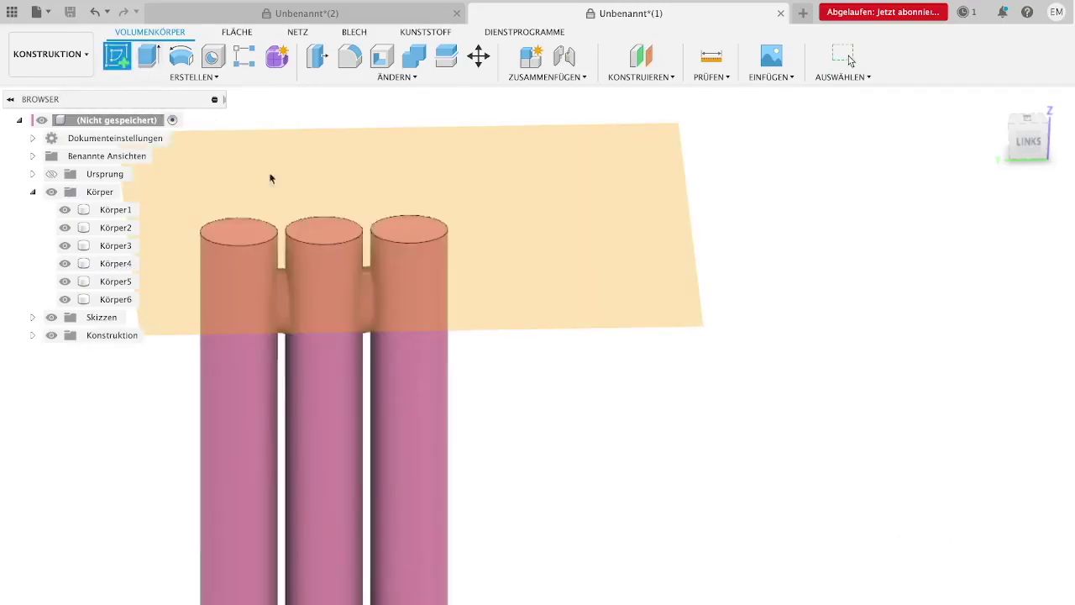
On the new plane, sketch a 3.66 m diameter circle centred on one booster's top.
{"action": "left_click", "coordinate": [411, 228]}
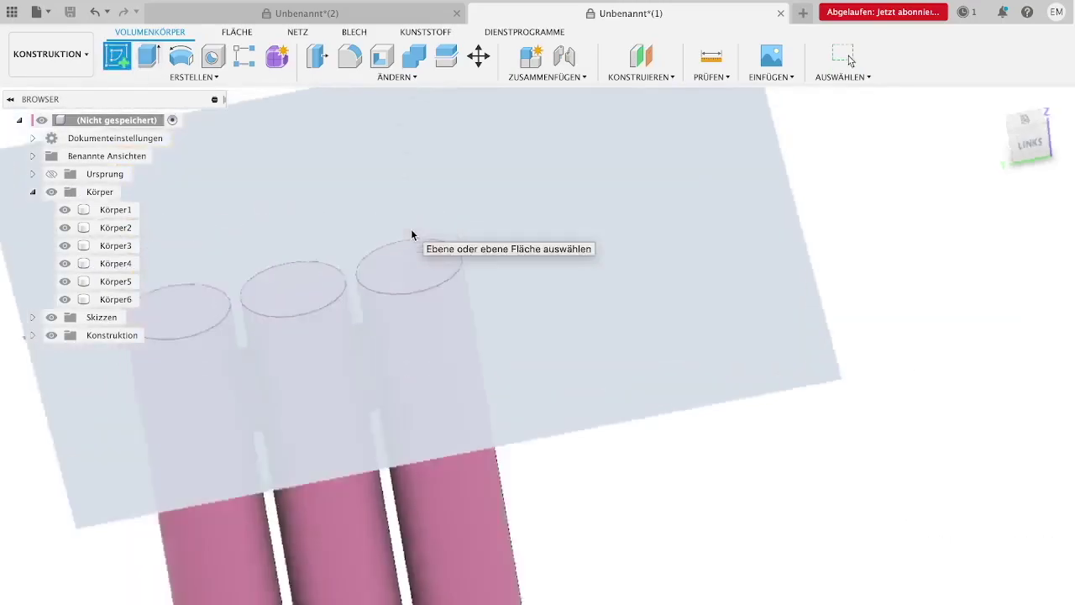
{"action": "key", "text": "c"}
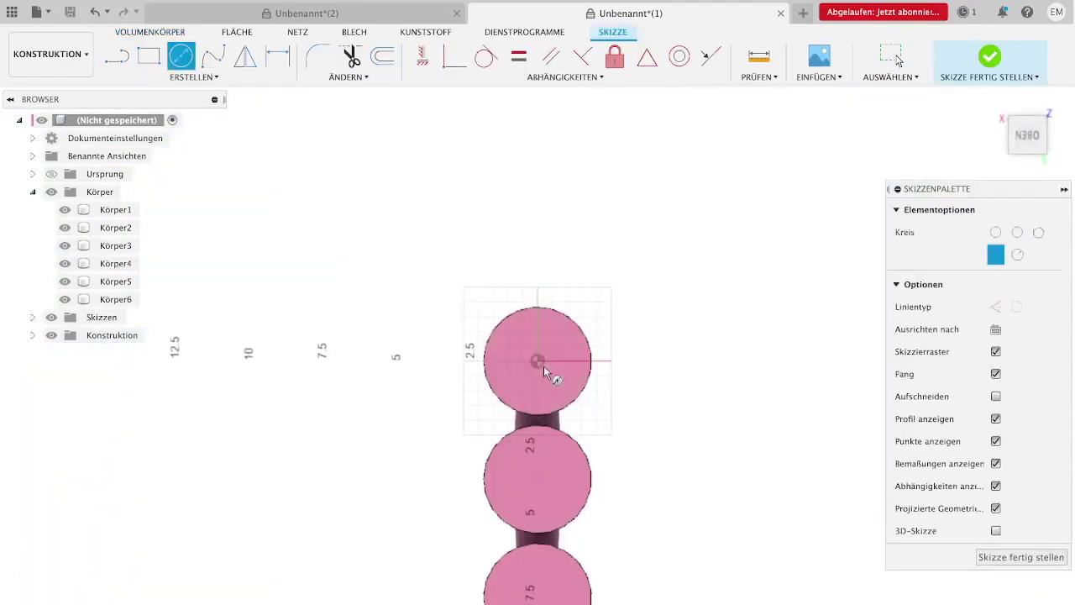
{"action": "left_click", "coordinate": [537, 362]}
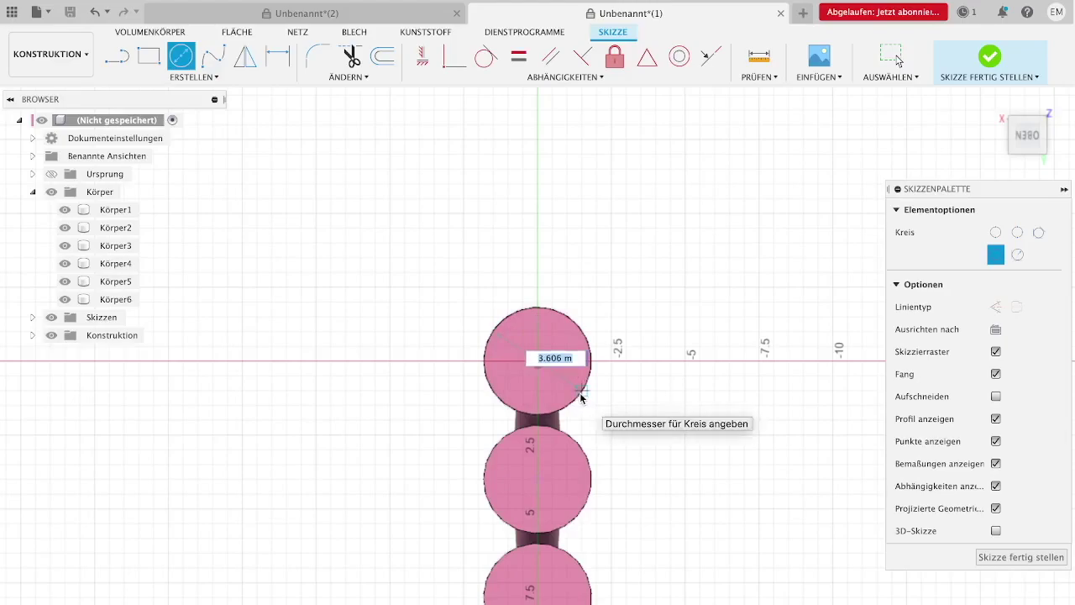
{"action": "type", "text": "m"}
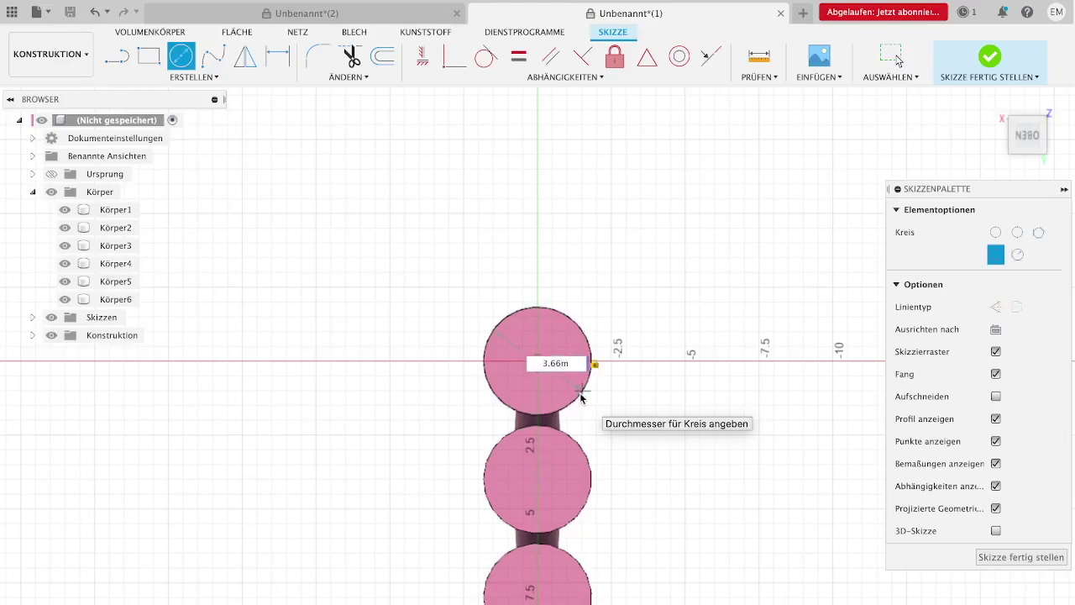
{"action": "key", "text": "Return"}
{"action": "key", "text": "Escape"}
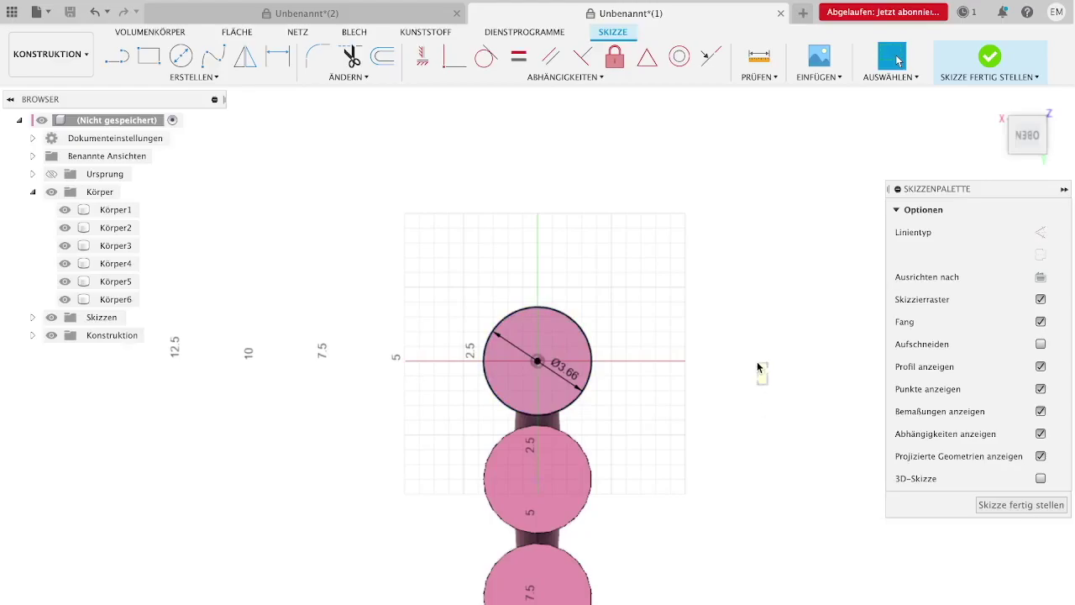
{"action": "left_click", "coordinate": [1021, 505]}
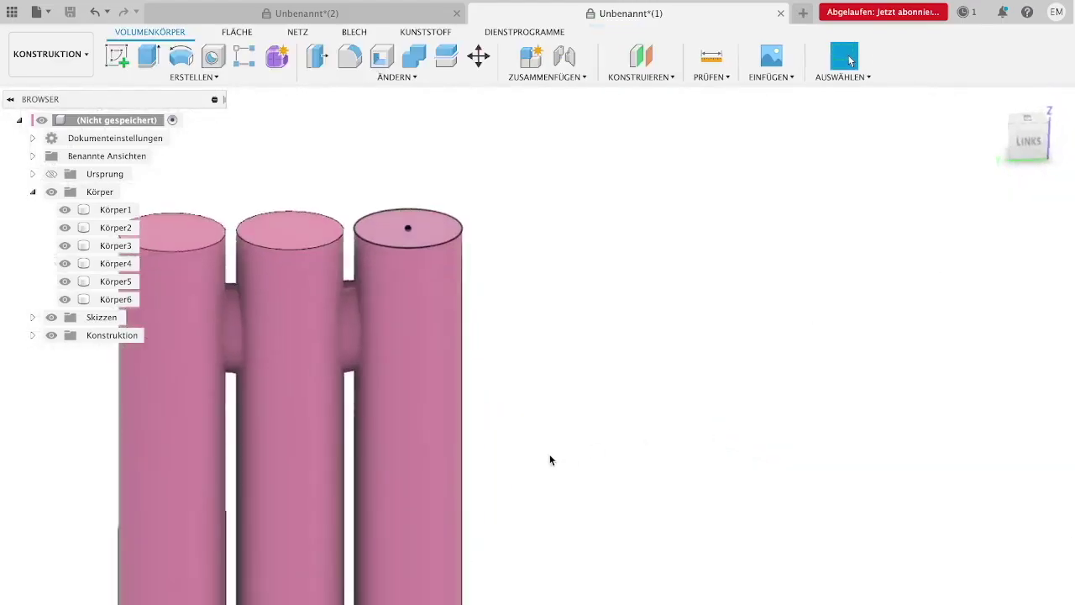
Sketch a second 3.66 m diameter circle centred on the left booster's top face.
{"action": "left_click", "coordinate": [122, 60]}
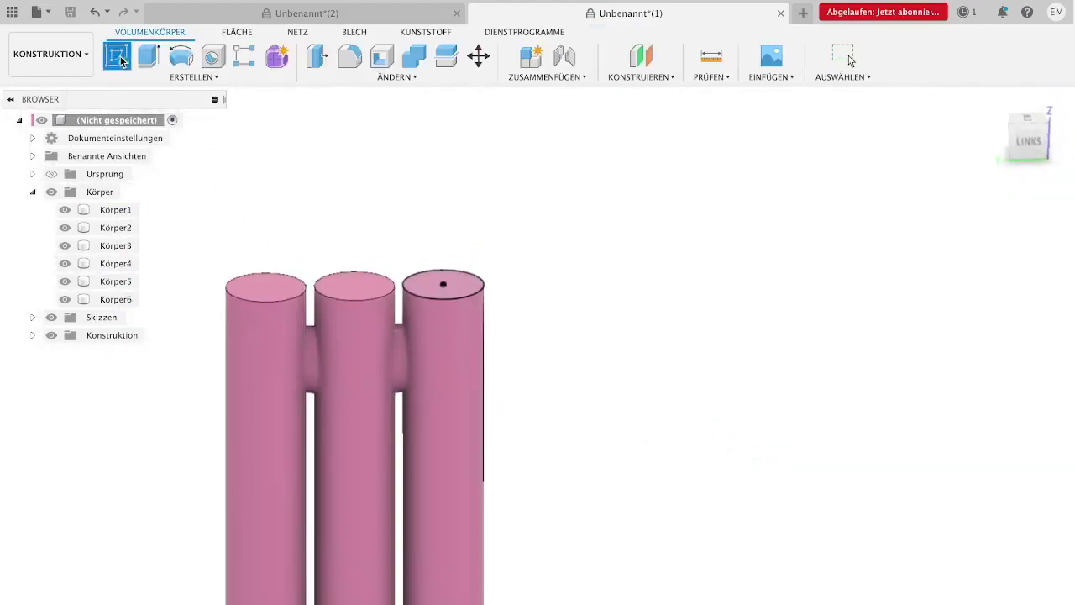
{"action": "left_click", "coordinate": [268, 283]}
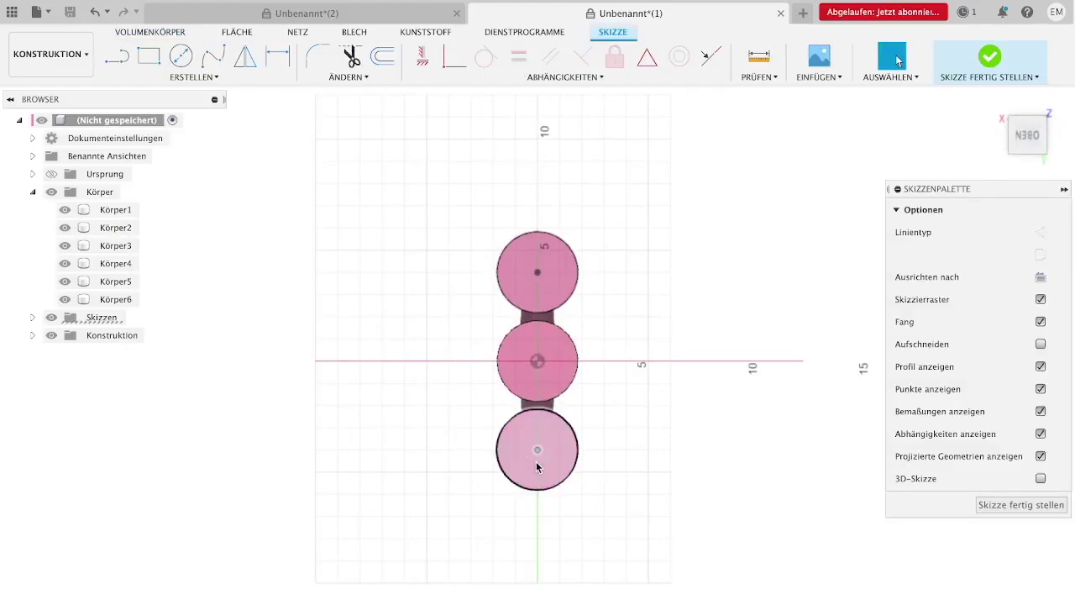
{"action": "key", "text": "c"}
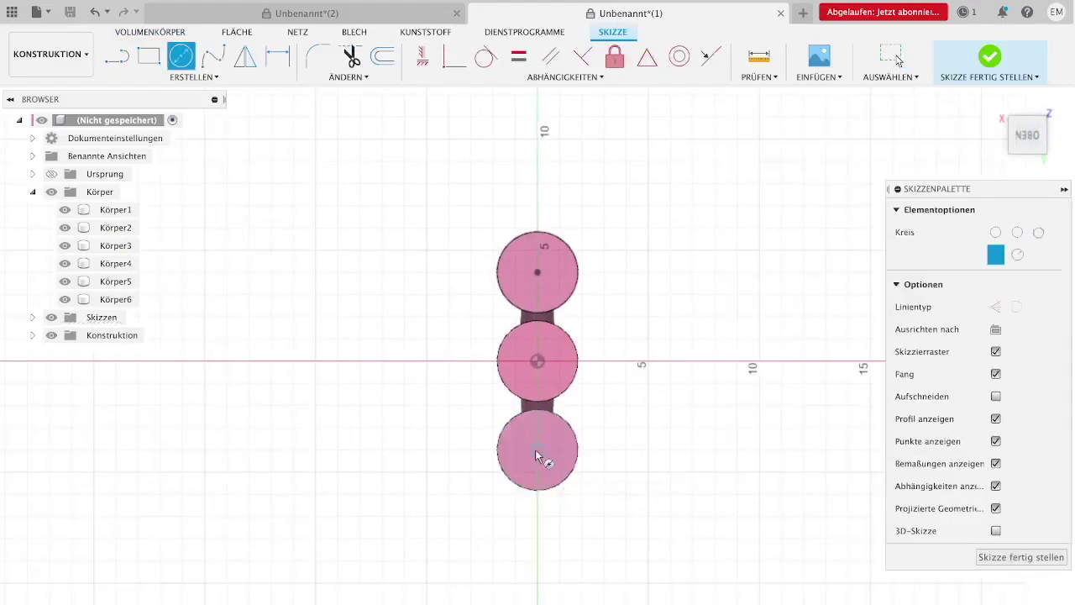
{"action": "left_click", "coordinate": [538, 451]}
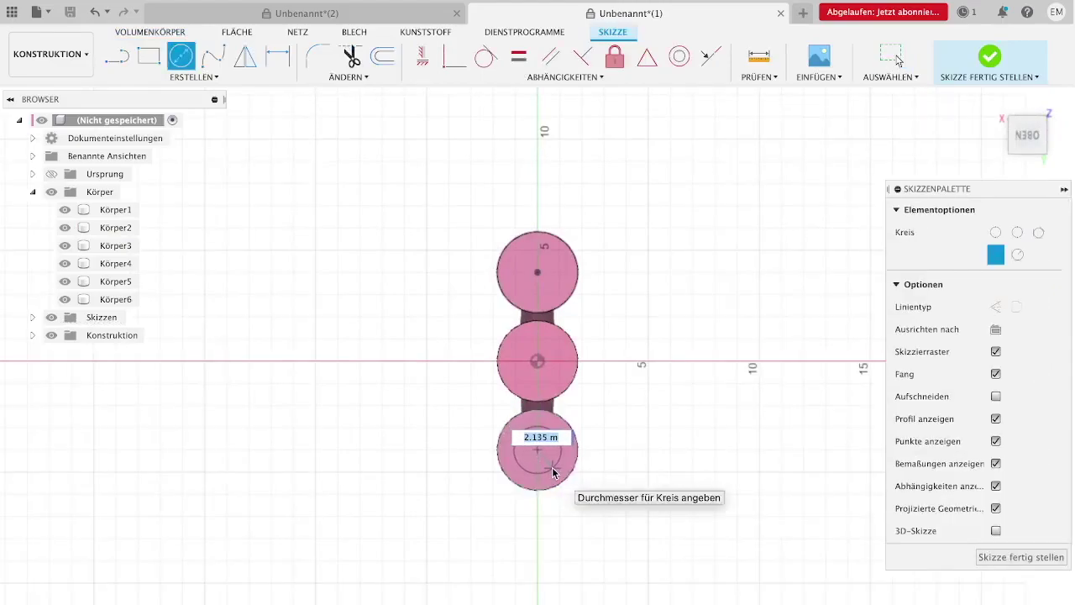
{"action": "type", "text": "3.66m"}
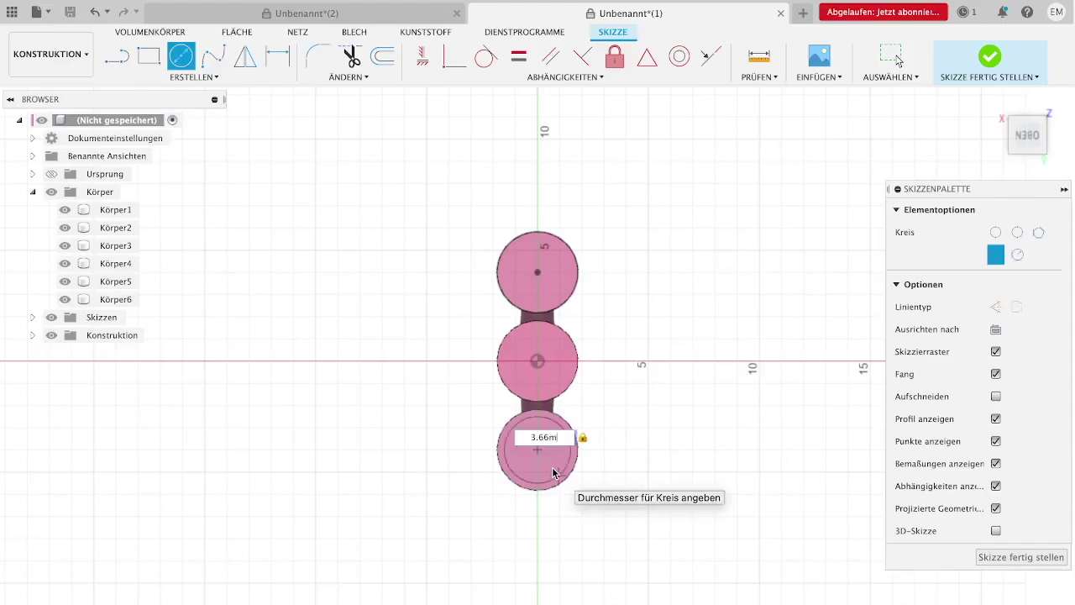
{"action": "key", "text": "Return"}
{"action": "key", "text": "Escape"}
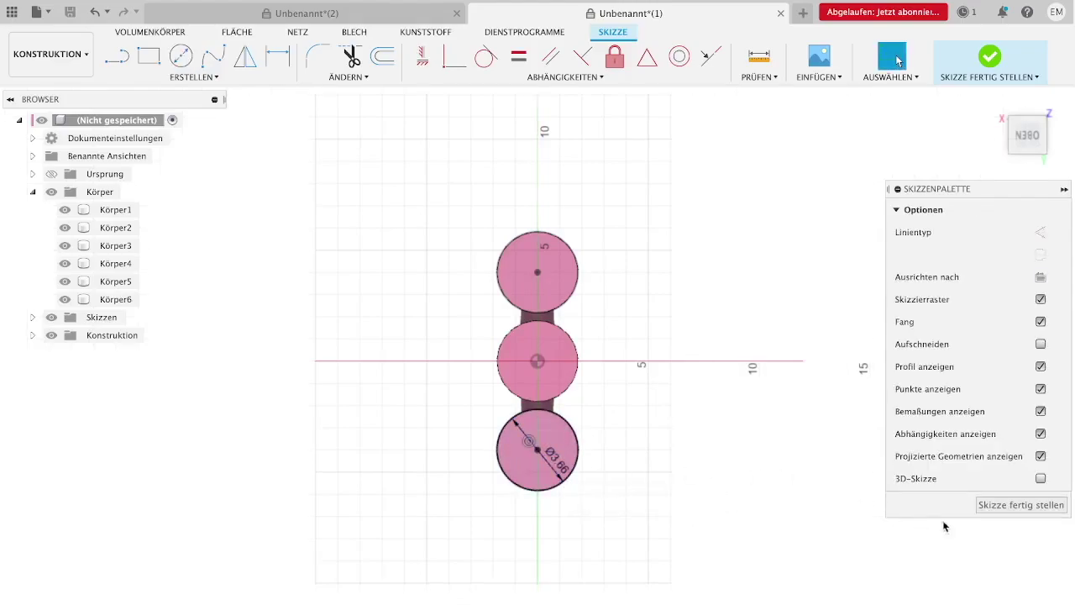
{"action": "left_click", "coordinate": [993, 506]}
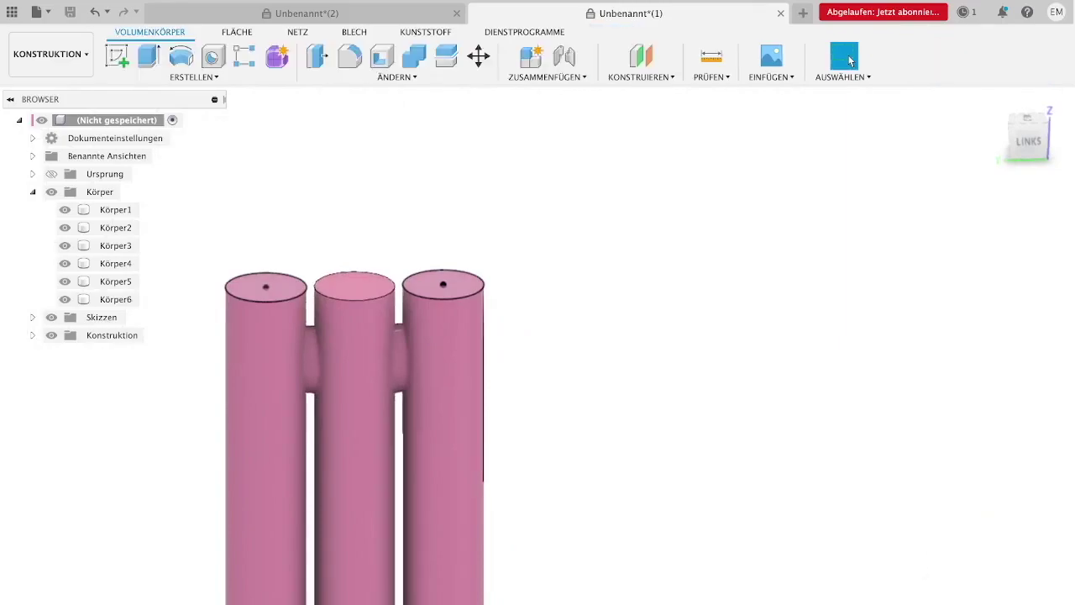
{"action": "left_click", "coordinate": [641, 59]}
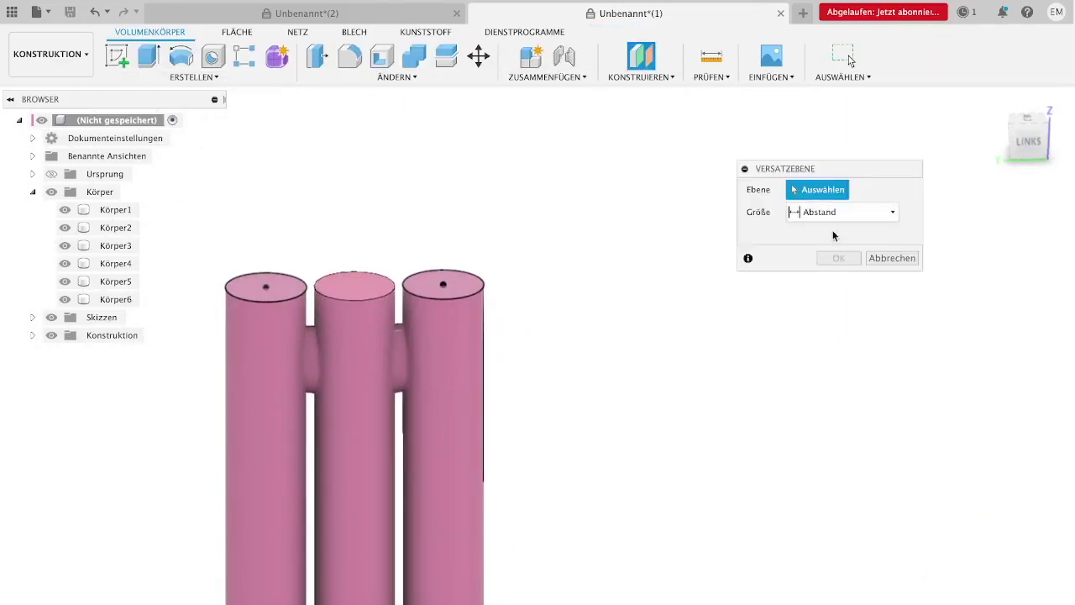
Place a construction plane 2.00 m above the right booster's top face.
{"action": "left_click", "coordinate": [471, 291]}
{"action": "left_click_drag", "start_coordinate": [442, 269], "coordinate": [441, 246]}
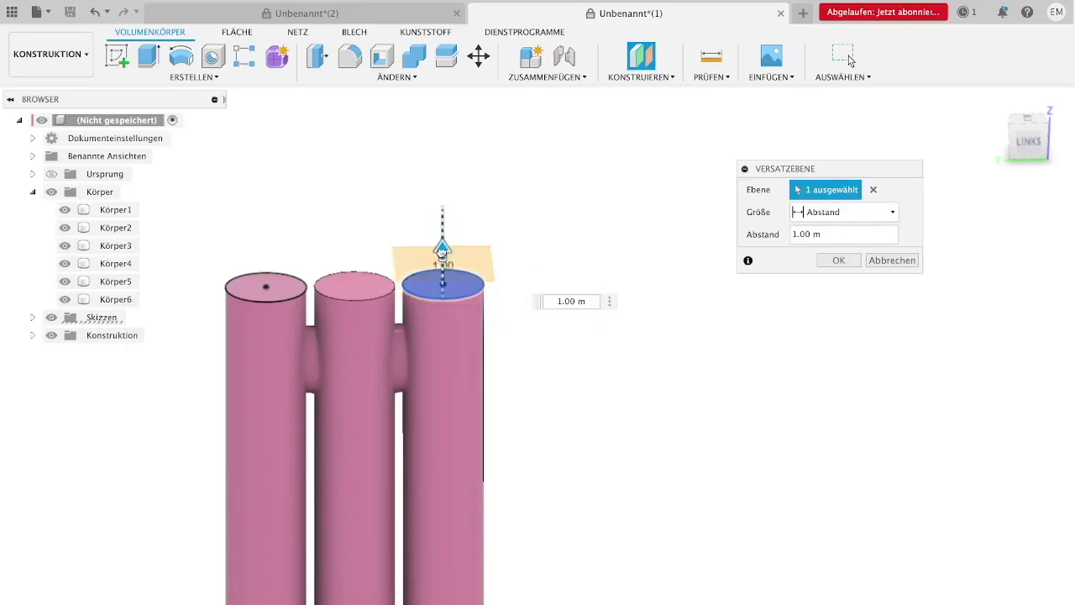
{"action": "left_click_drag", "start_coordinate": [441, 238], "coordinate": [441, 229]}
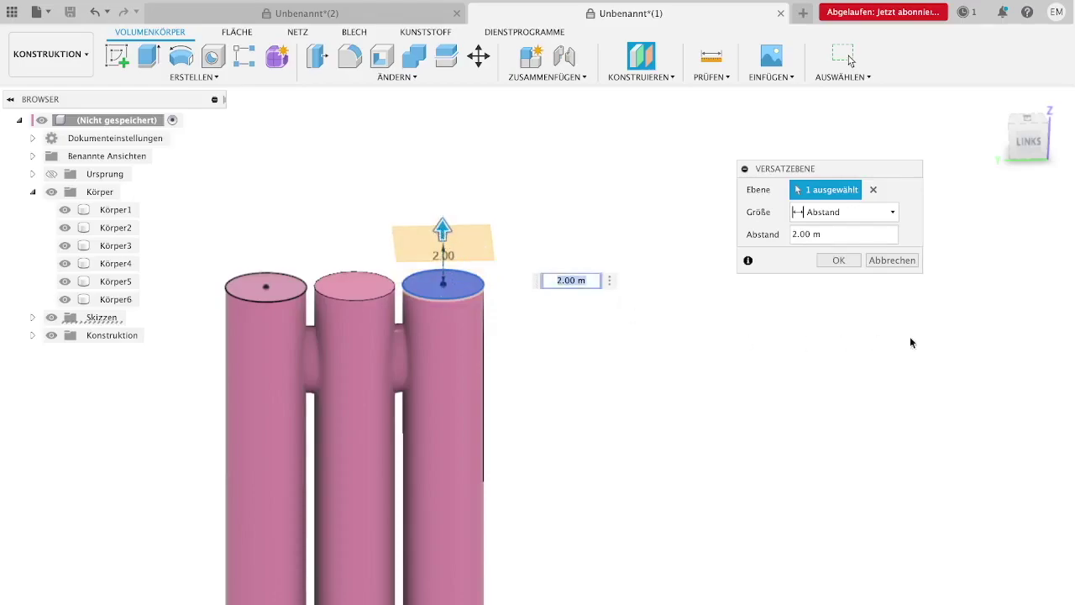
{"action": "left_click", "coordinate": [841, 261]}
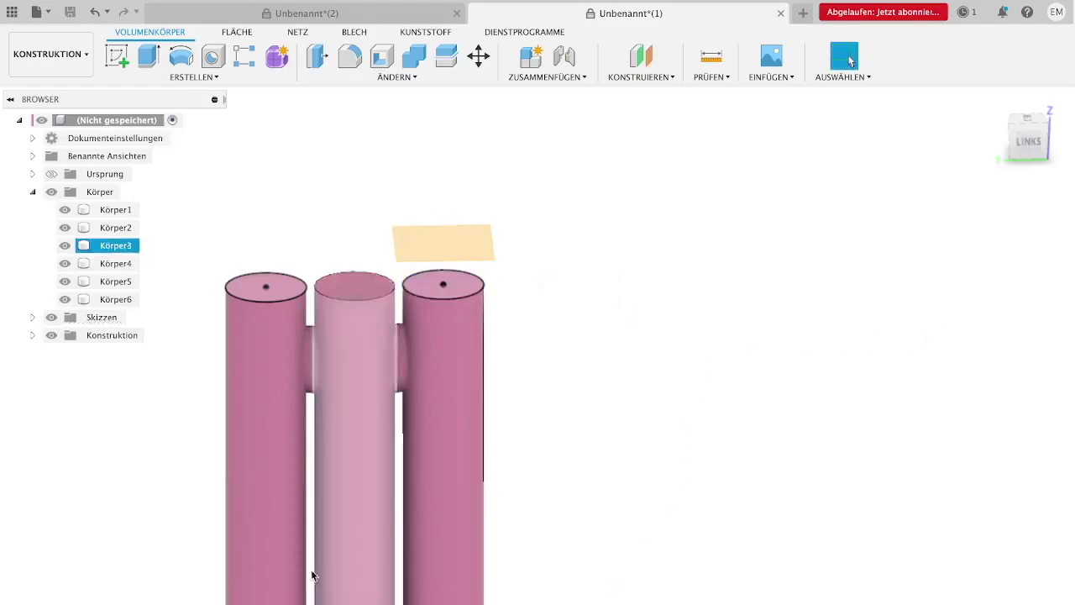
On the raised plane, sketch a 0.01 m diameter circle centred on the booster's axis.
{"action": "left_click", "coordinate": [253, 274]}
{"action": "scroll", "coordinate": [390, 231], "scroll_direction": "up", "scroll_amount": 2}
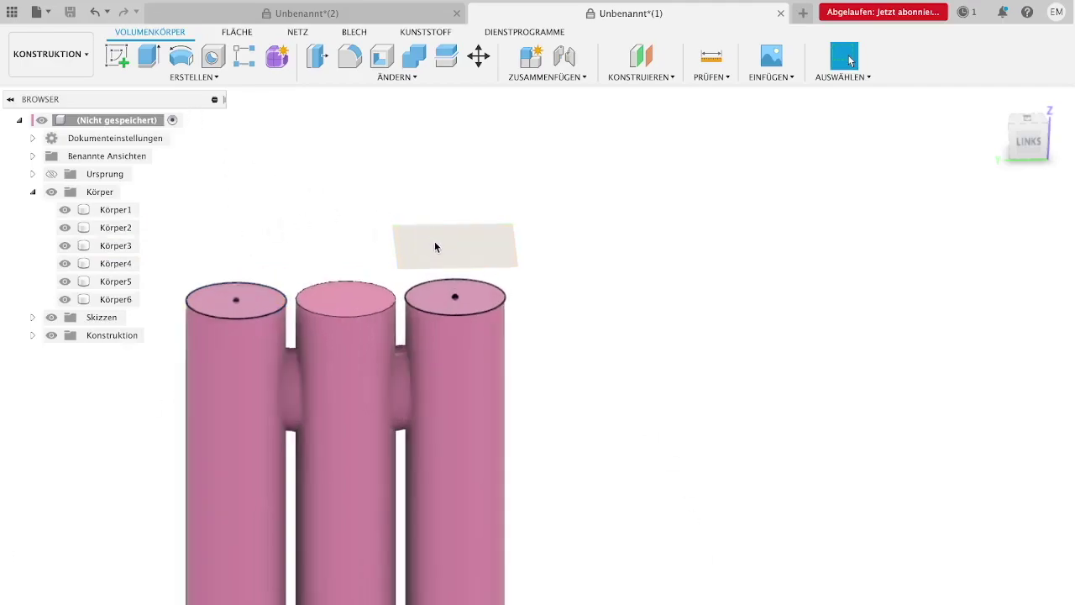
{"action": "left_click", "coordinate": [118, 59]}
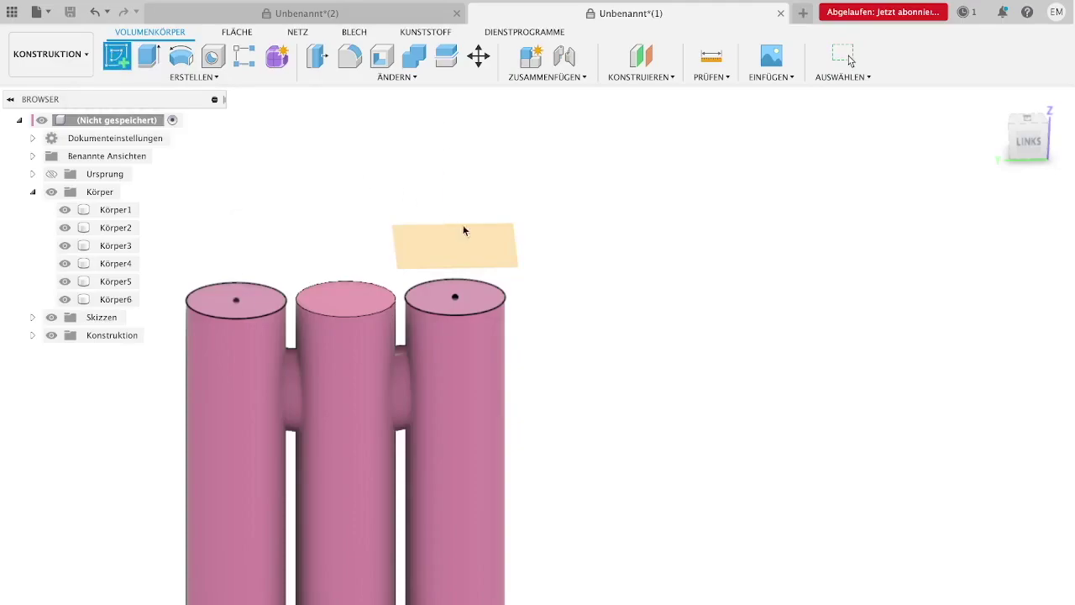
{"action": "left_click", "coordinate": [457, 251]}
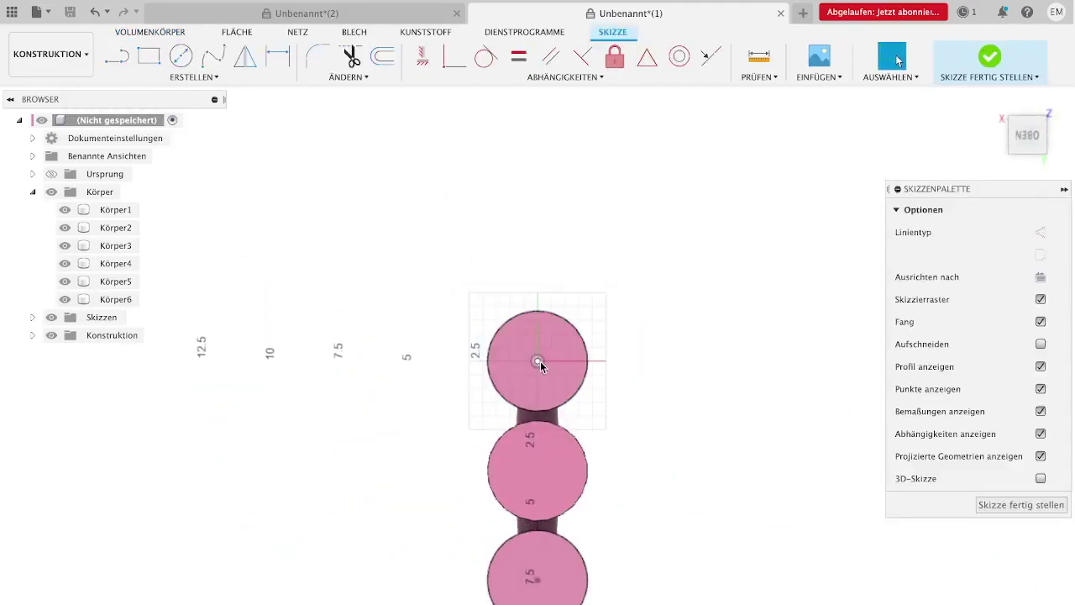
{"action": "key", "text": "c"}
{"action": "left_click", "coordinate": [538, 362]}
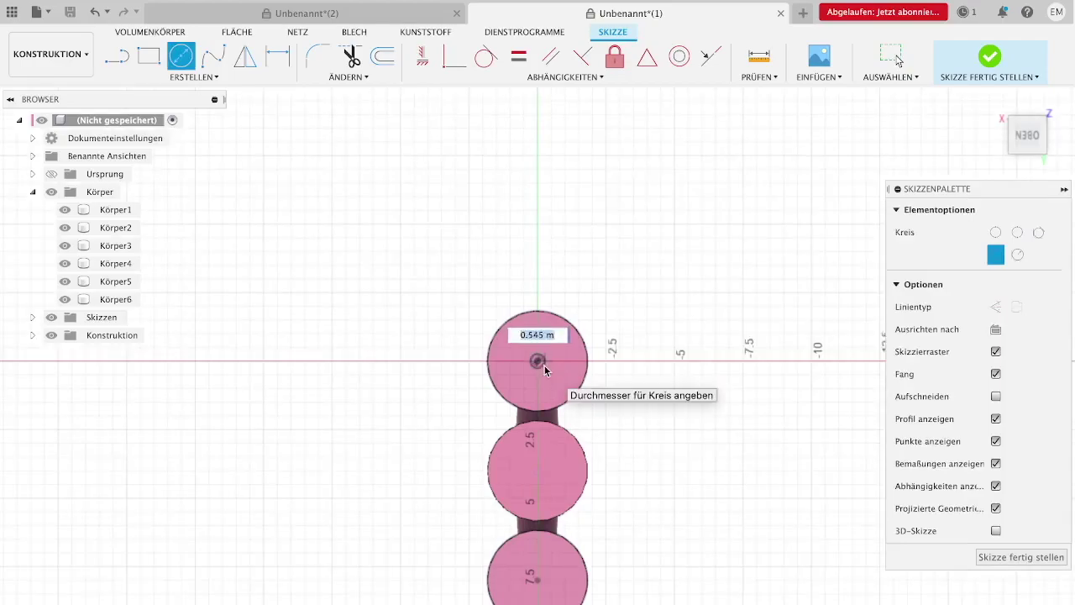
{"action": "type", "text": "0.01m"}
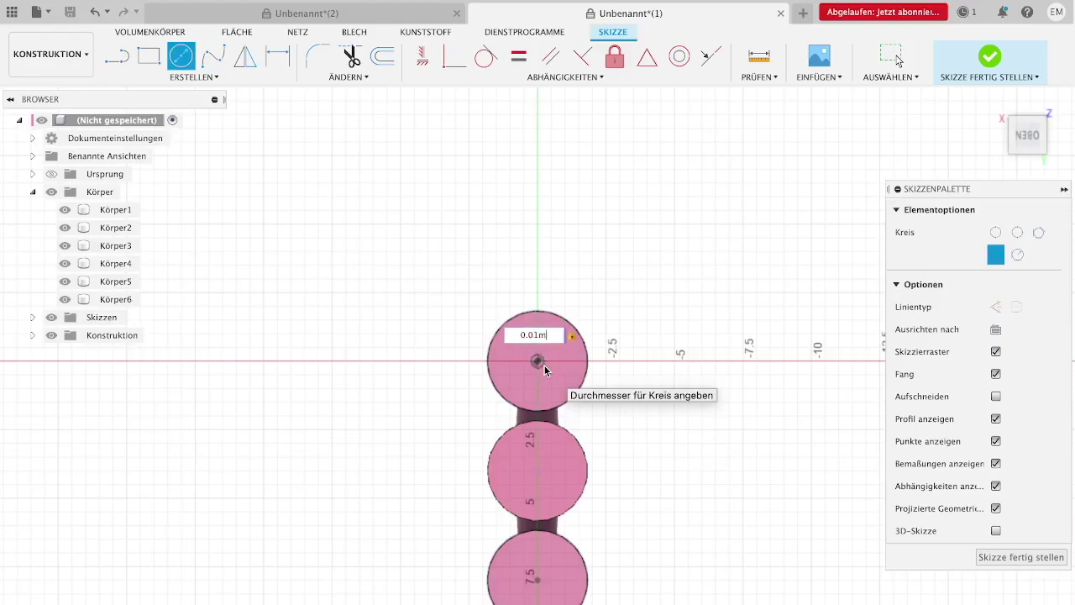
{"action": "key", "text": "Return"}
{"action": "key", "text": "Escape"}
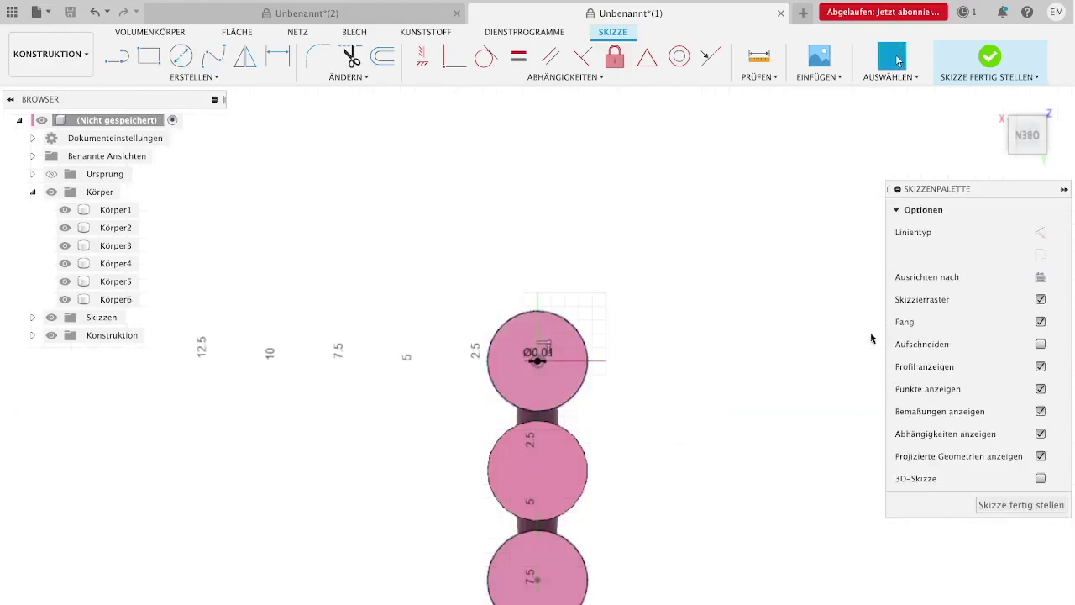
{"action": "left_click", "coordinate": [1037, 505]}
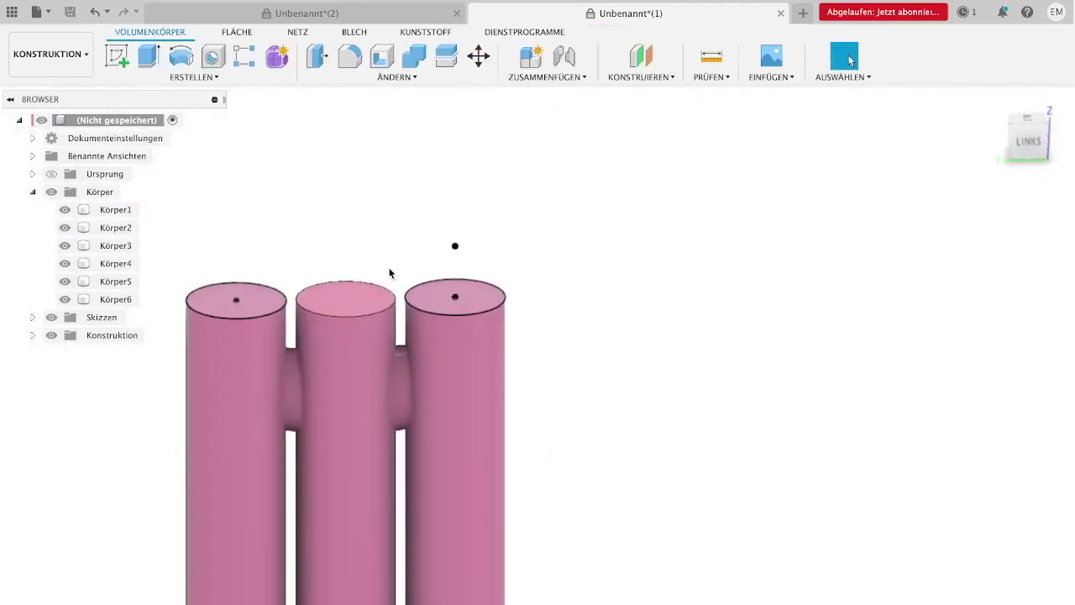
{"action": "middle_click_drag", "start_coordinate": [446, 251], "coordinate": [344, 293], "text": "shift"}
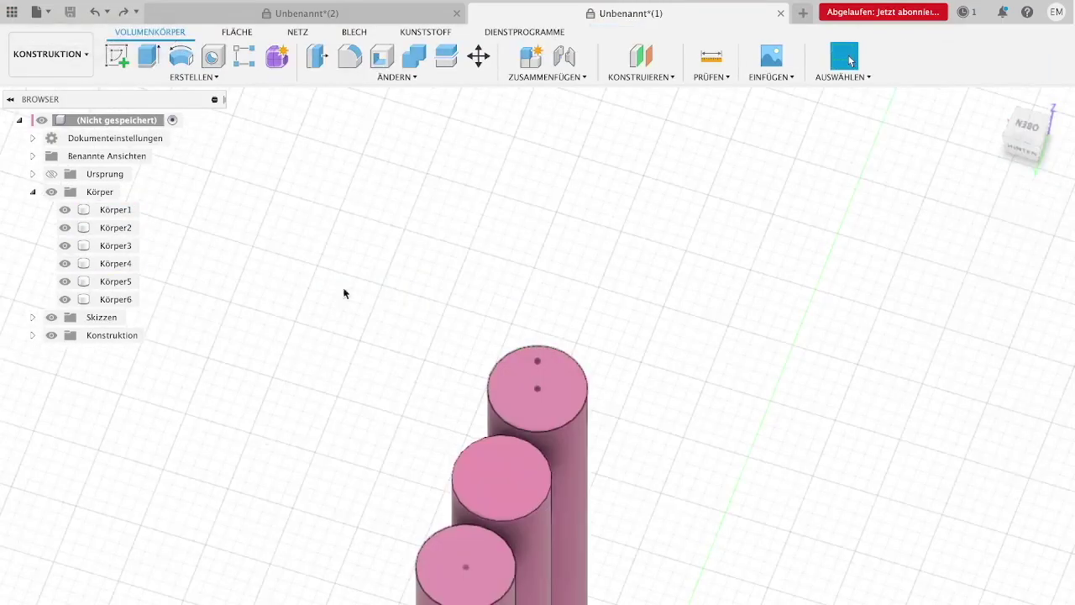
Add a construction plane offset 2.00 m above the outer booster's top face.
{"action": "left_click", "coordinate": [633, 53]}
{"action": "left_click", "coordinate": [450, 565]}
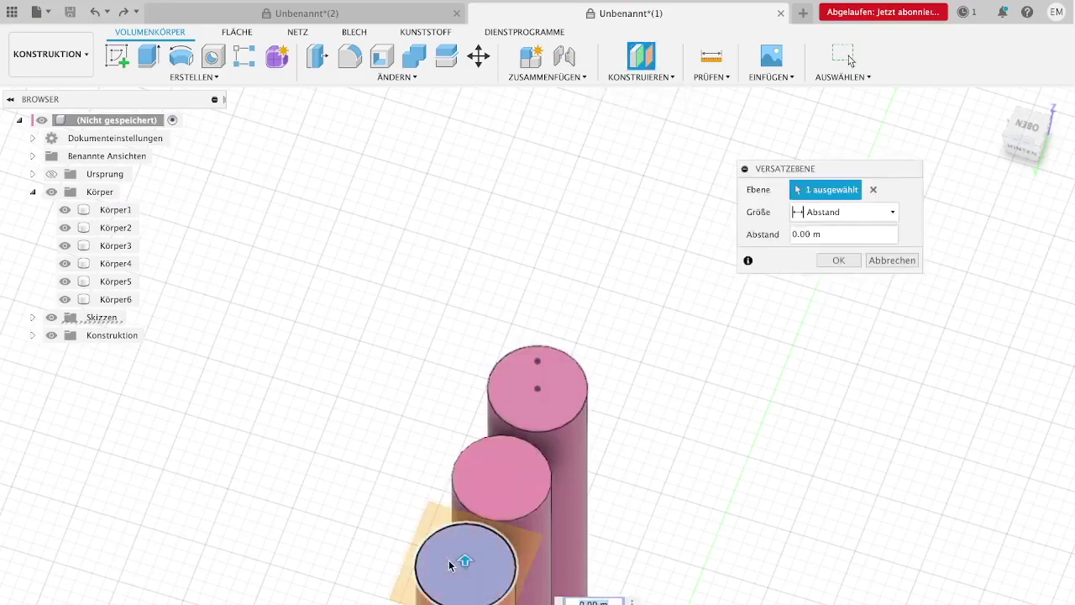
{"action": "left_click_drag", "start_coordinate": [465, 562], "coordinate": [464, 534]}
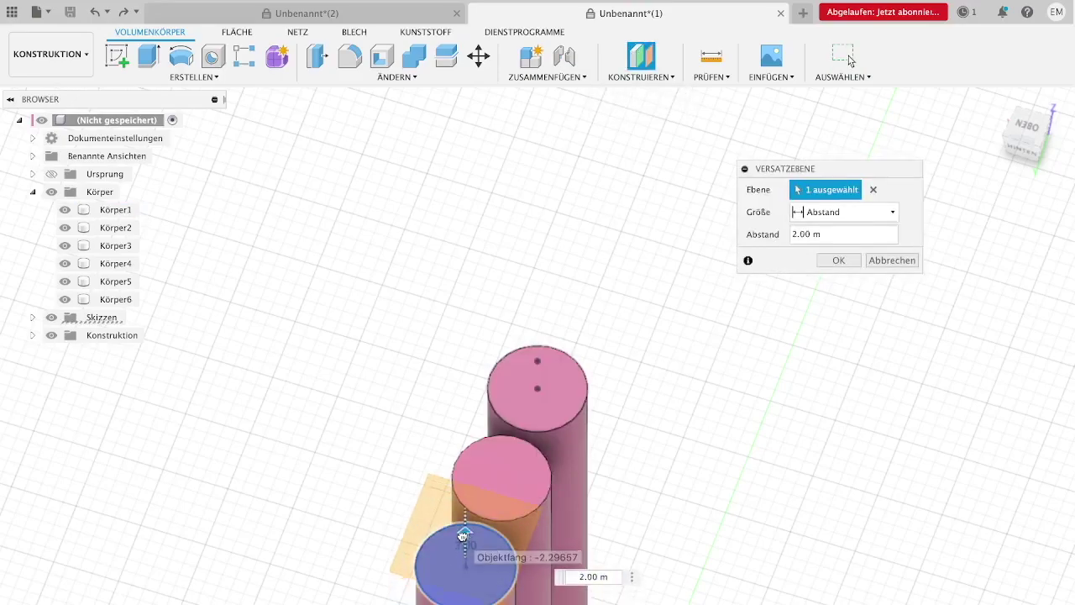
{"action": "left_click", "coordinate": [838, 262]}
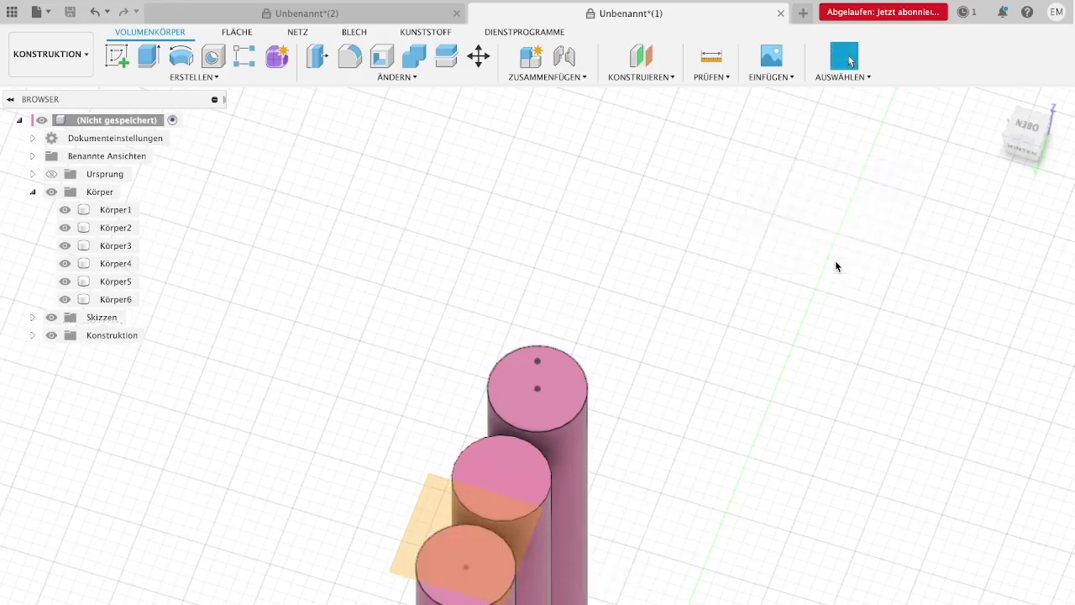
{"action": "left_click", "coordinate": [122, 62]}
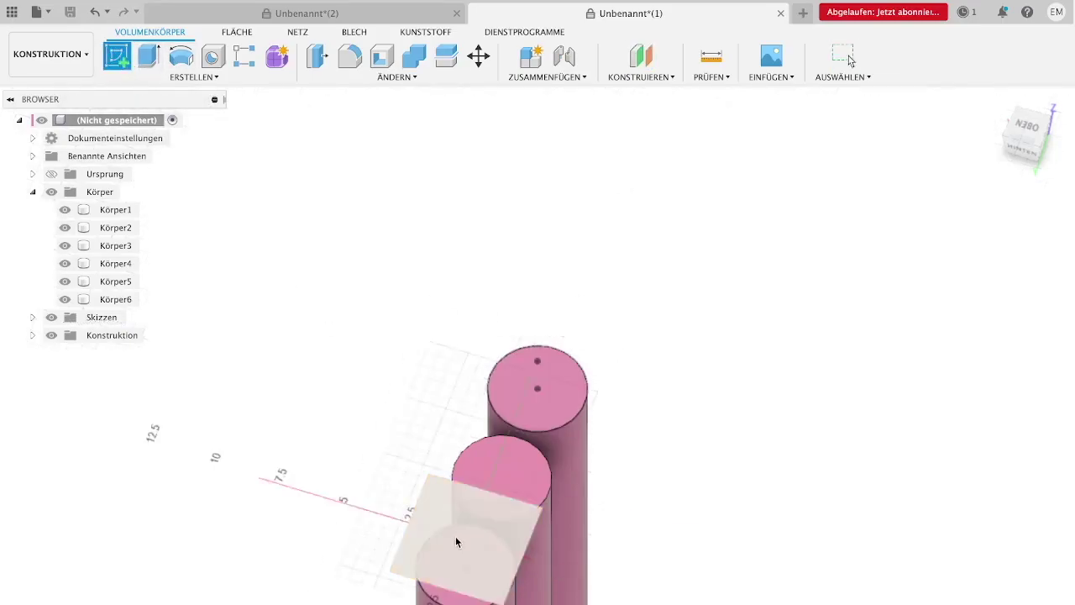
Sketch a 0.01 m tip circle on the new plane, centred above the outer booster.
{"action": "left_click", "coordinate": [455, 538]}
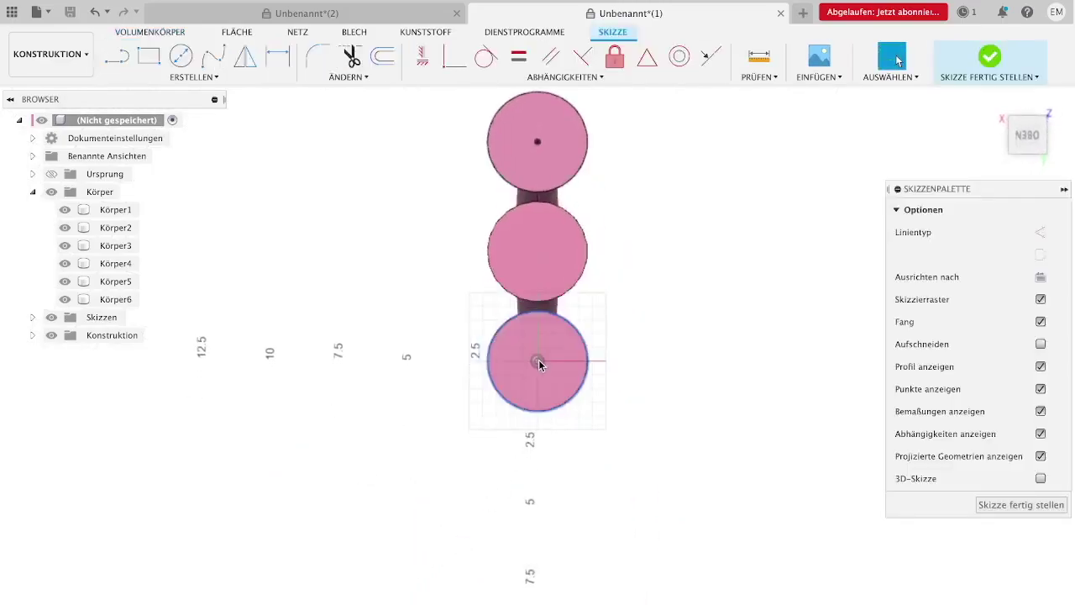
{"action": "key", "text": "c"}
{"action": "left_click", "coordinate": [538, 363]}
{"action": "type", "text": "0.01m"}
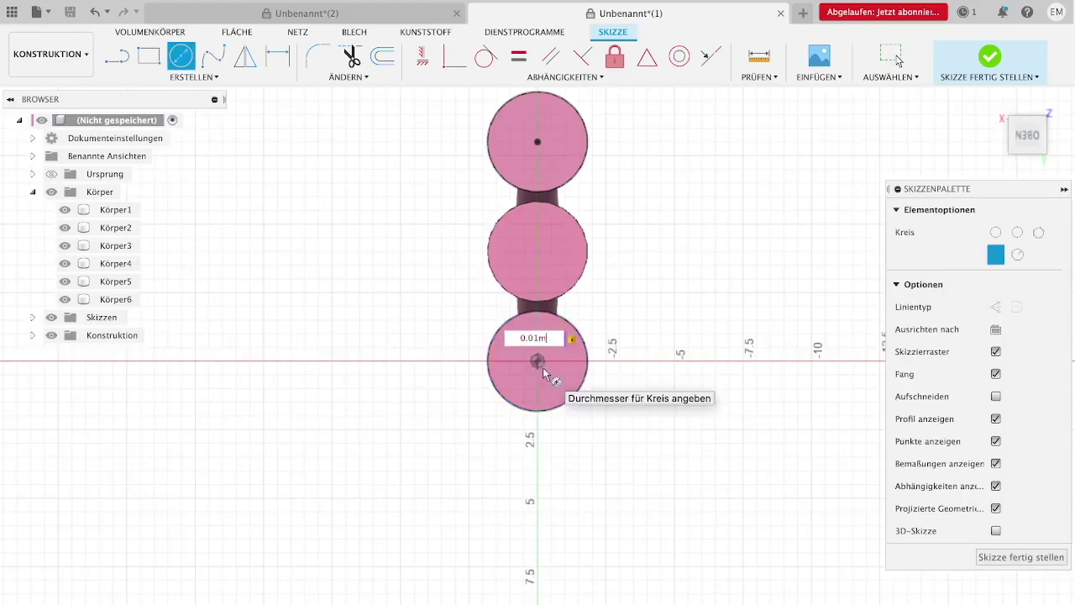
{"action": "key", "text": "Return"}
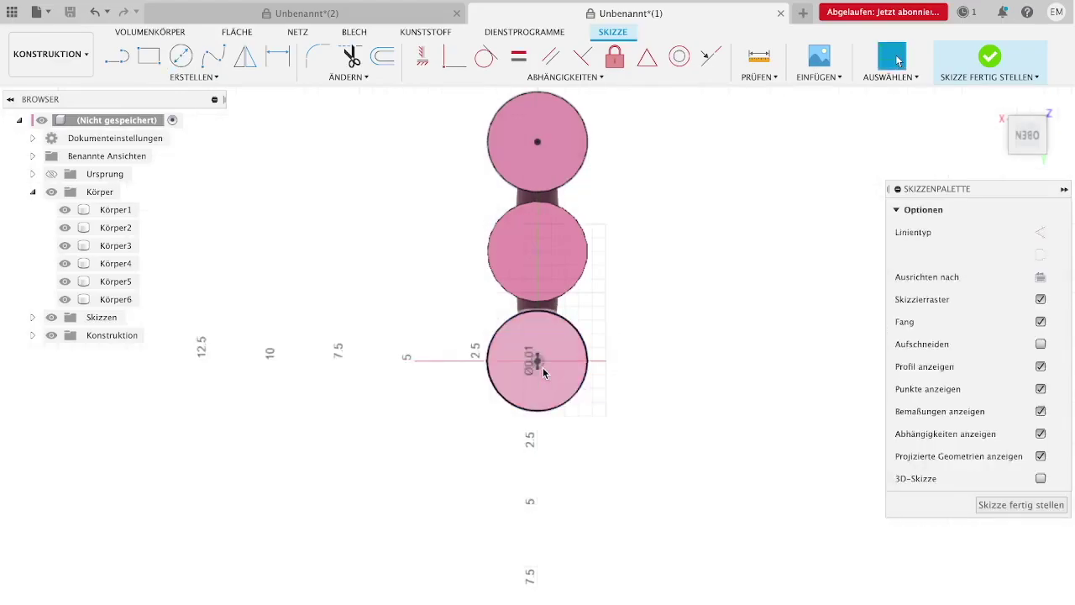
{"action": "left_click", "coordinate": [1028, 506]}
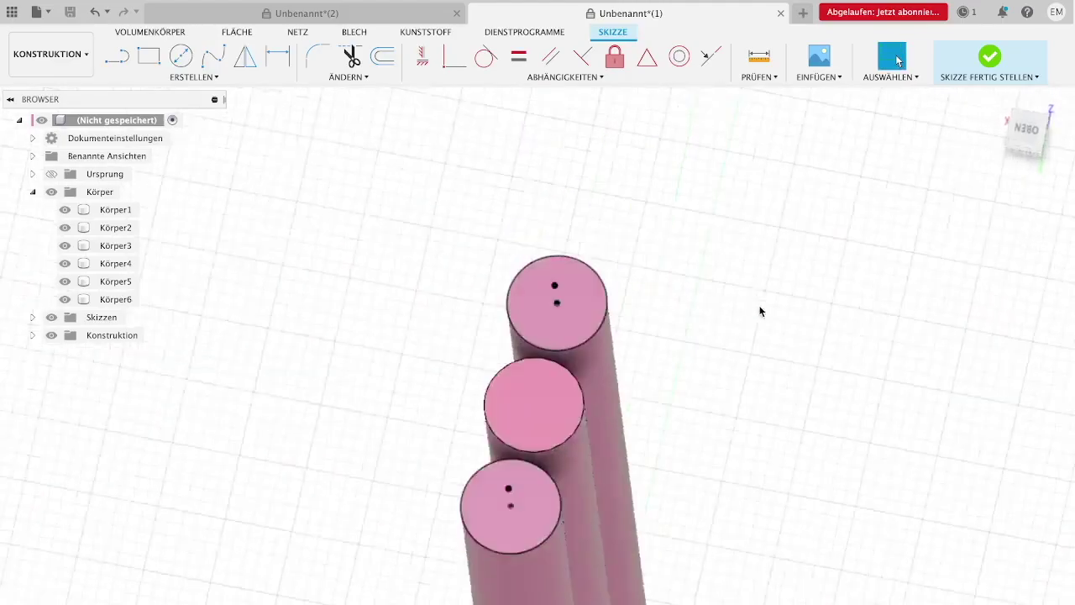
{"action": "left_click", "coordinate": [1032, 169]}
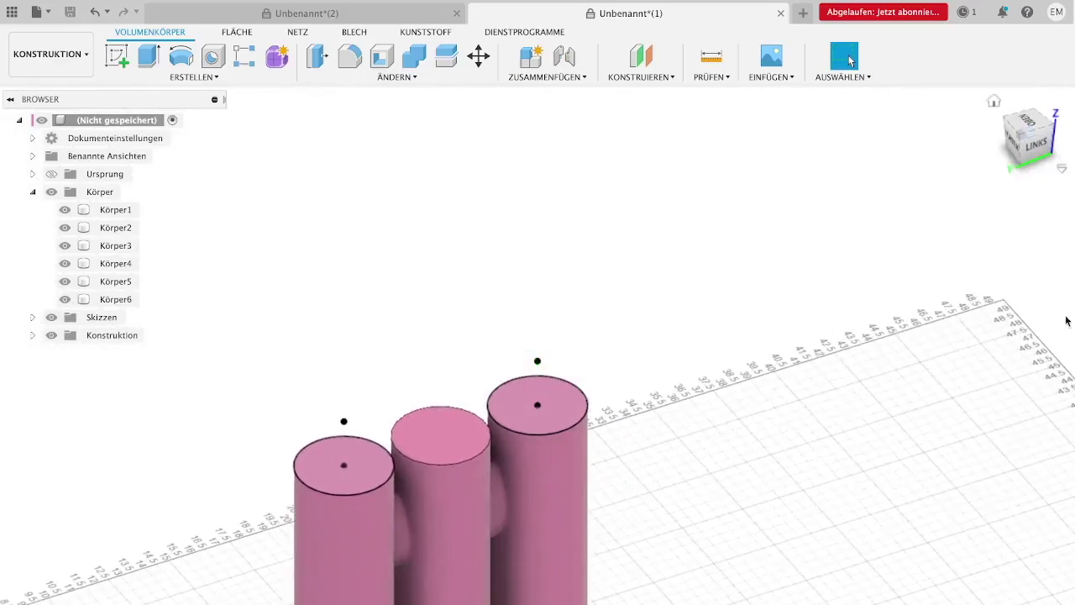
Set up a loft from the left booster's top face to the tip point.
{"action": "left_click", "coordinate": [191, 80]}
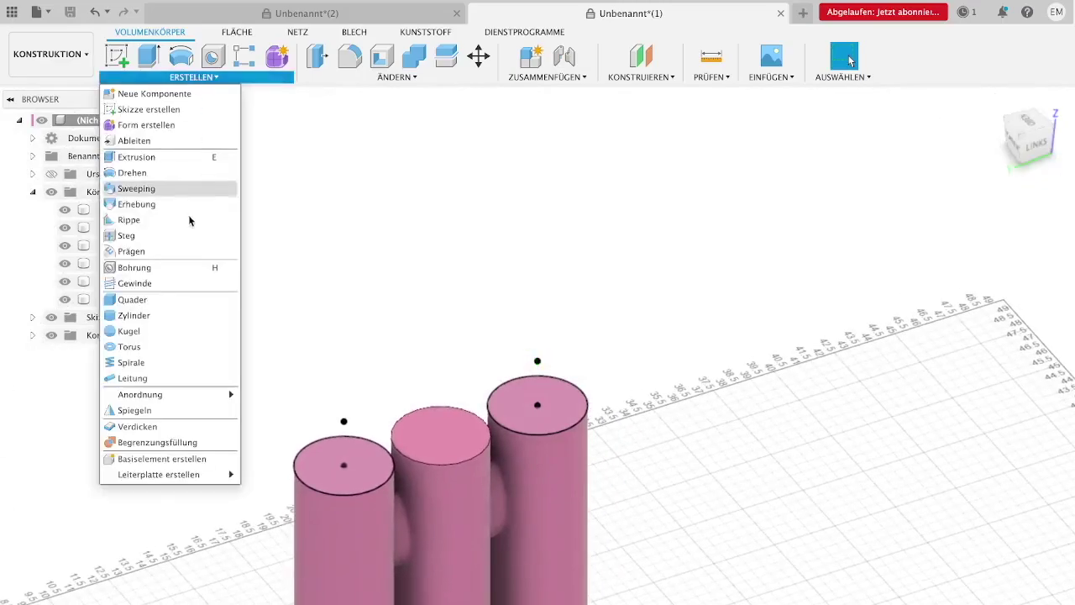
{"action": "left_click", "coordinate": [164, 212]}
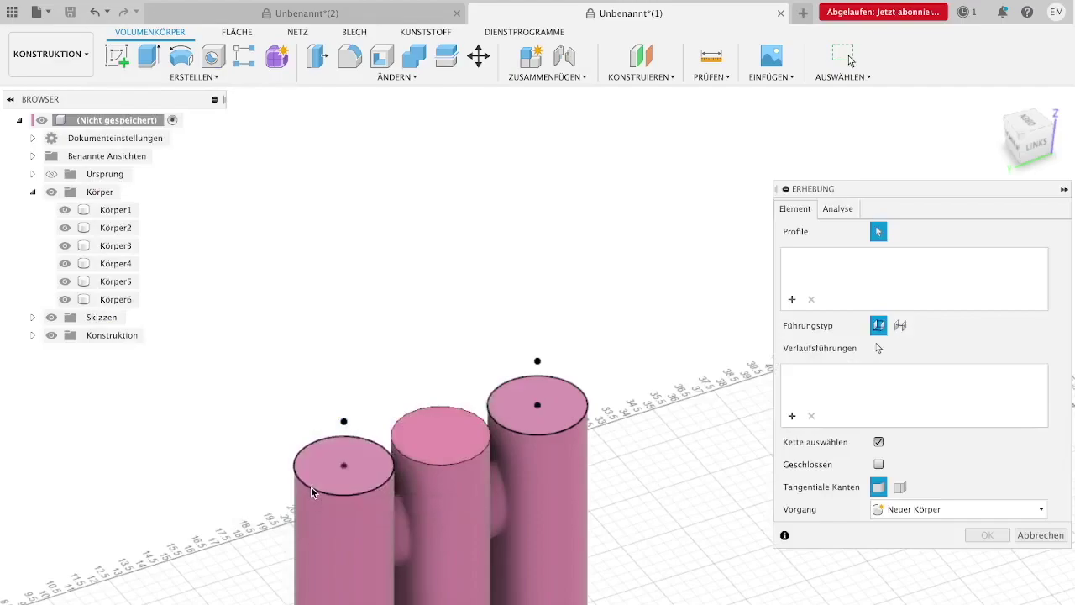
{"action": "left_click", "coordinate": [333, 441]}
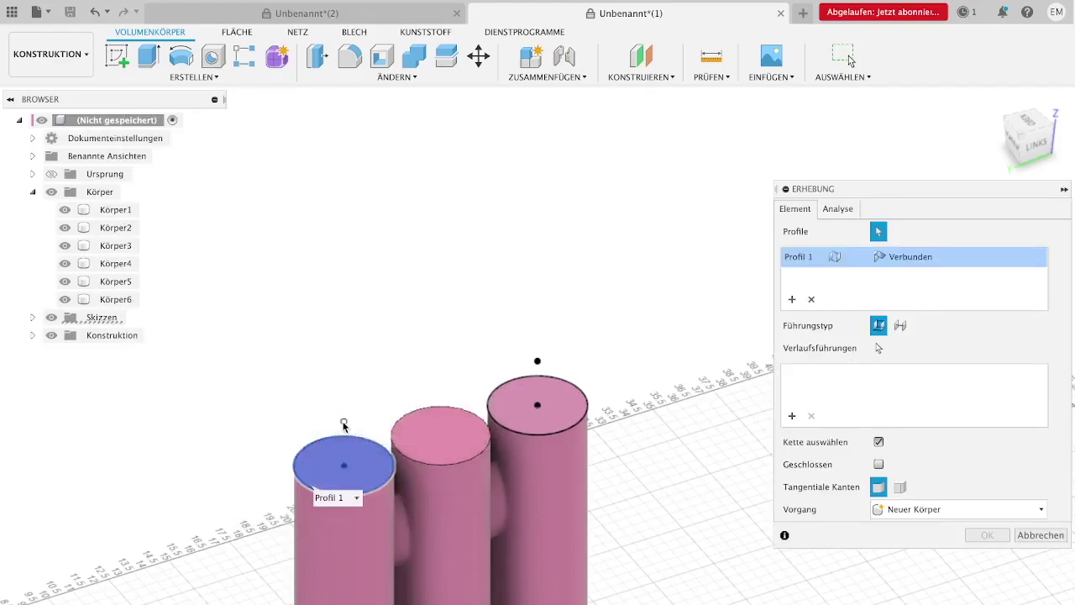
{"action": "left_click", "coordinate": [343, 424]}
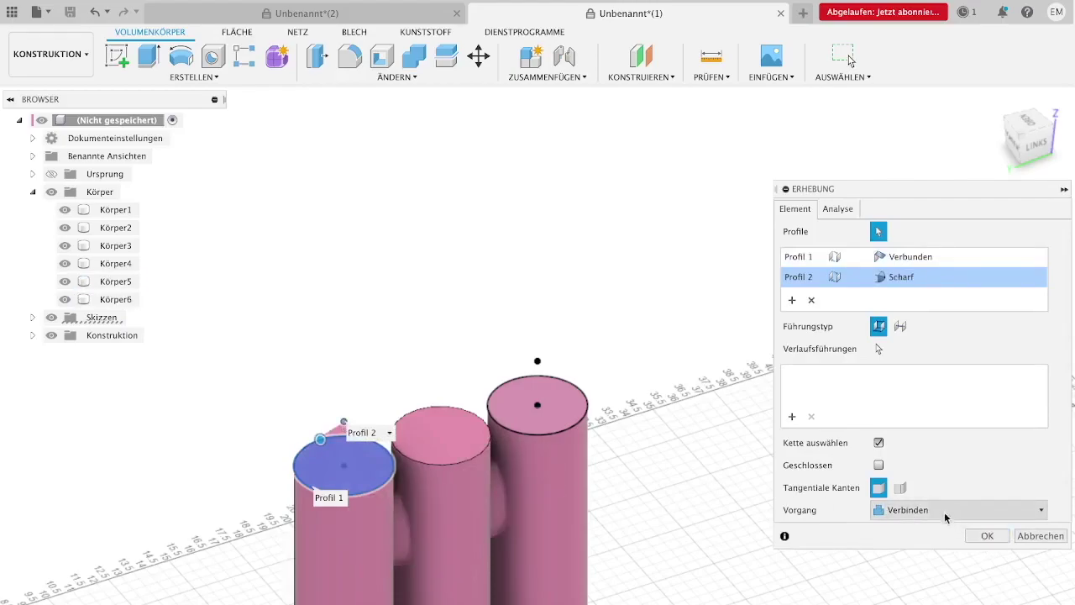
{"action": "left_click", "coordinate": [900, 489]}
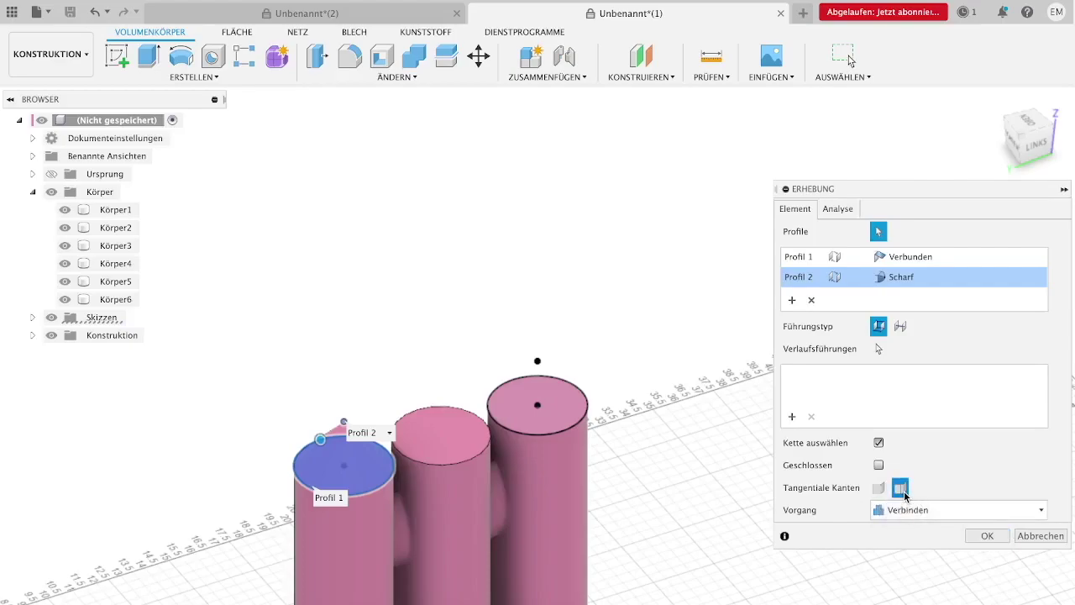
{"action": "left_click", "coordinate": [878, 488]}
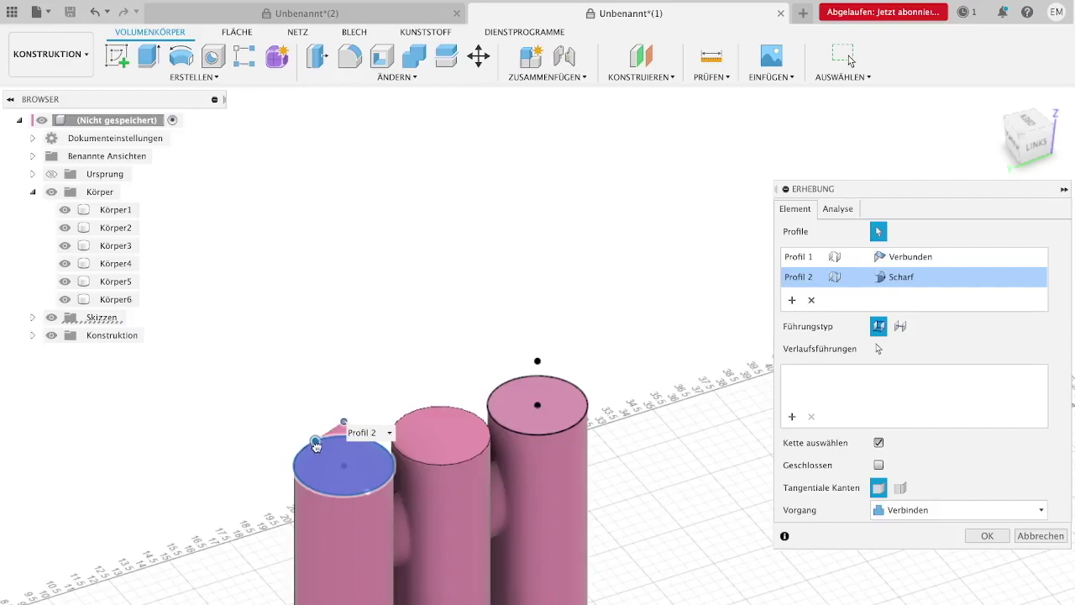
{"action": "left_click_drag", "start_coordinate": [315, 451], "coordinate": [319, 442]}
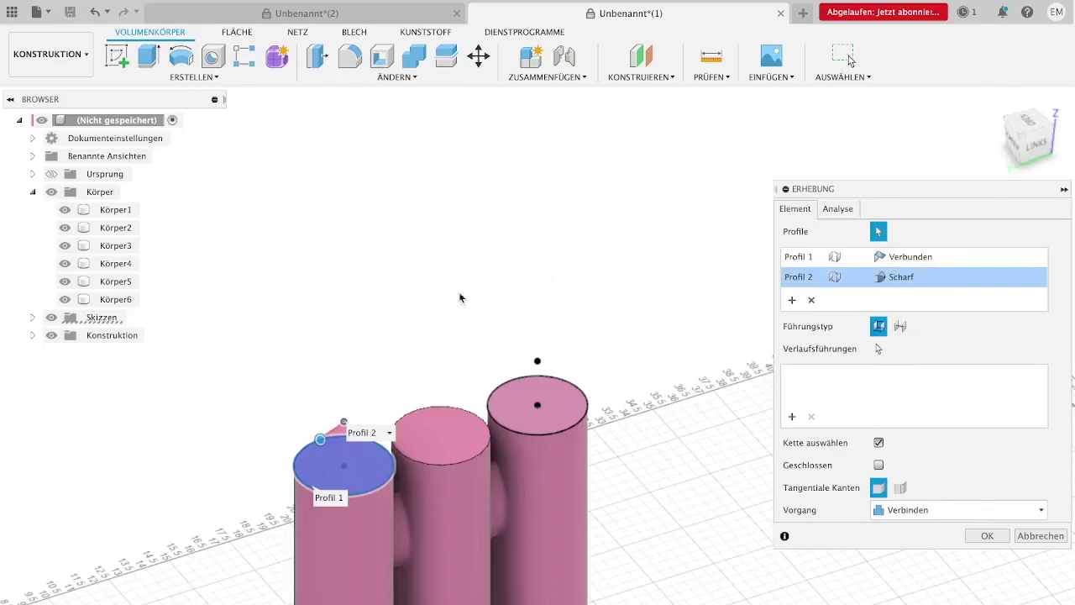
Keep the Join operation and confirm the loft, forming the left booster's cone tip.
{"action": "middle_click_drag", "start_coordinate": [431, 515], "coordinate": [445, 434]}
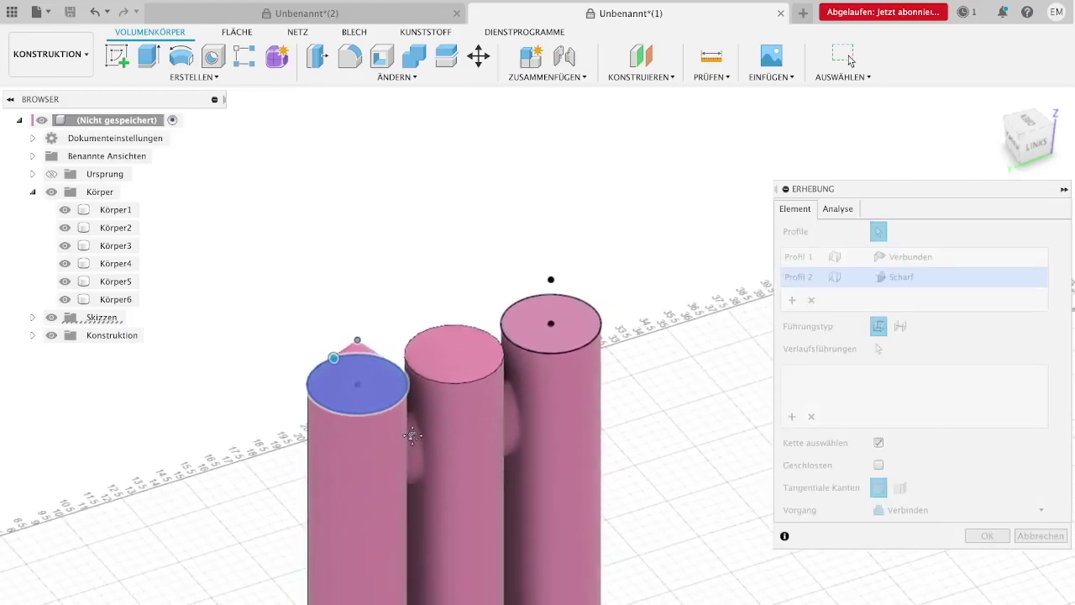
{"action": "scroll", "coordinate": [356, 360], "scroll_direction": "up", "scroll_amount": 3}
{"action": "scroll", "coordinate": [355, 360], "scroll_direction": "up", "scroll_amount": 2}
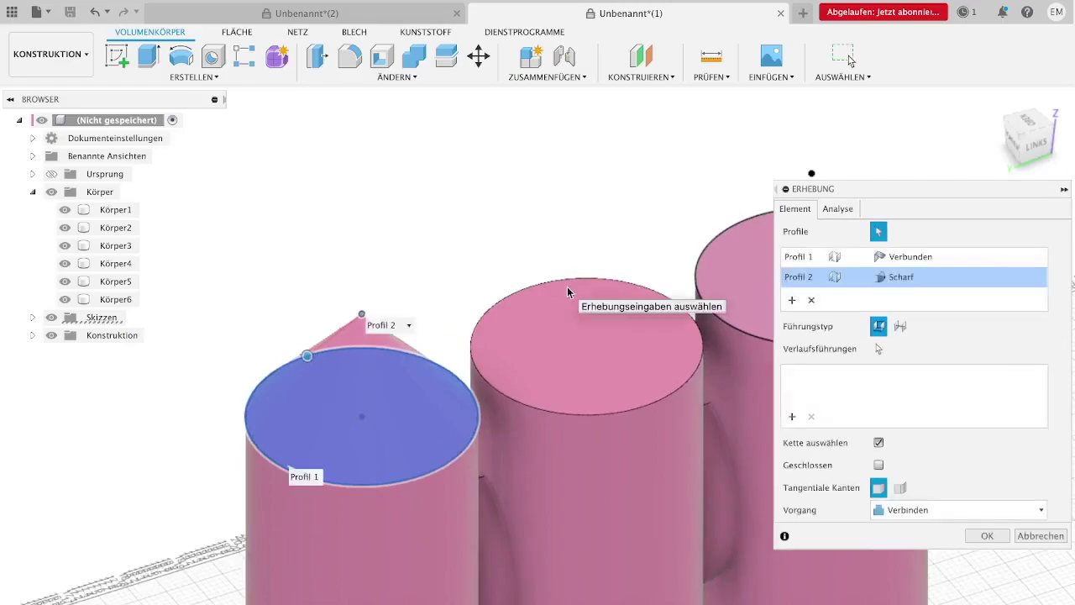
{"action": "left_click", "coordinate": [1008, 511]}
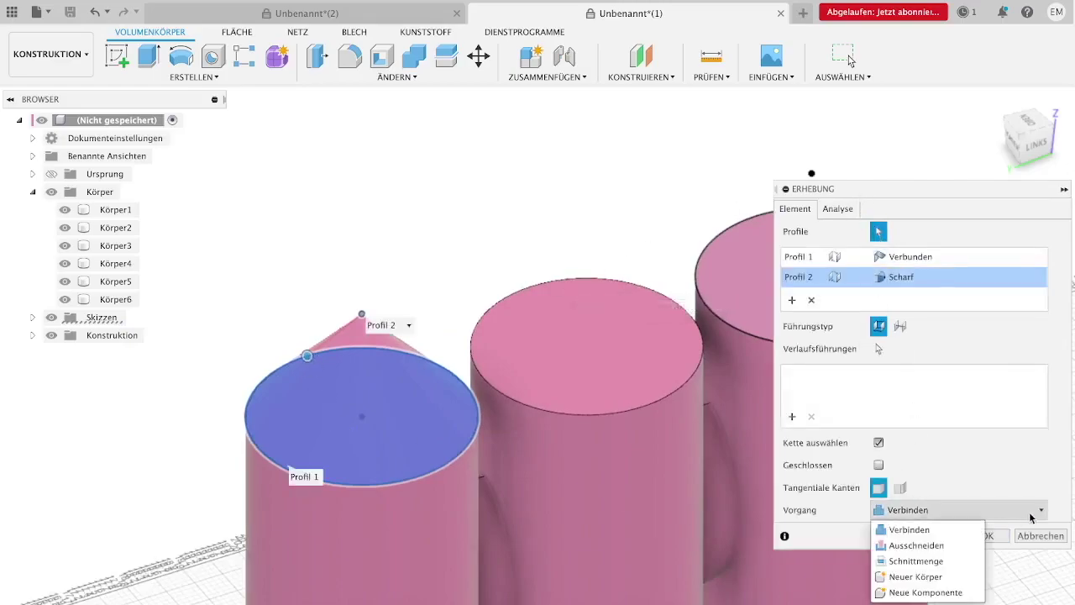
{"action": "left_click", "coordinate": [1011, 516]}
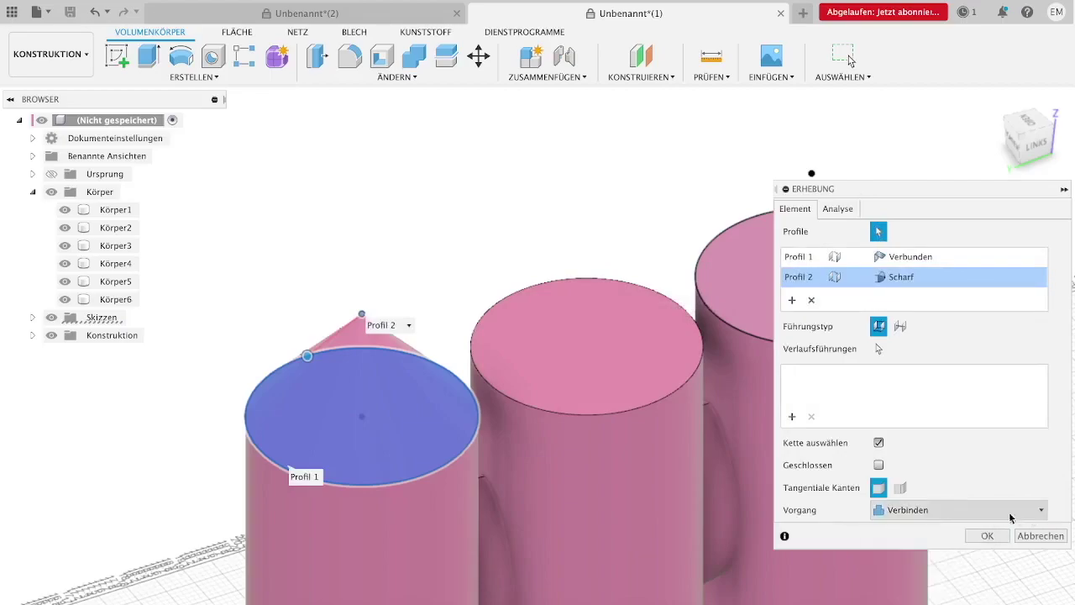
{"action": "left_click", "coordinate": [900, 489]}
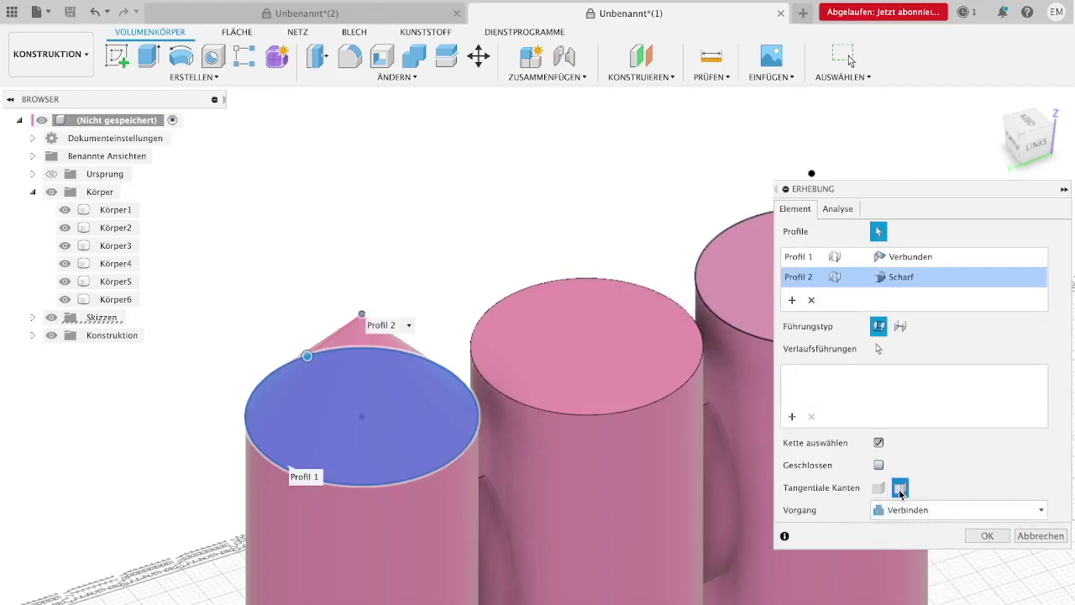
{"action": "left_click", "coordinate": [878, 488]}
{"action": "left_click", "coordinate": [987, 536]}
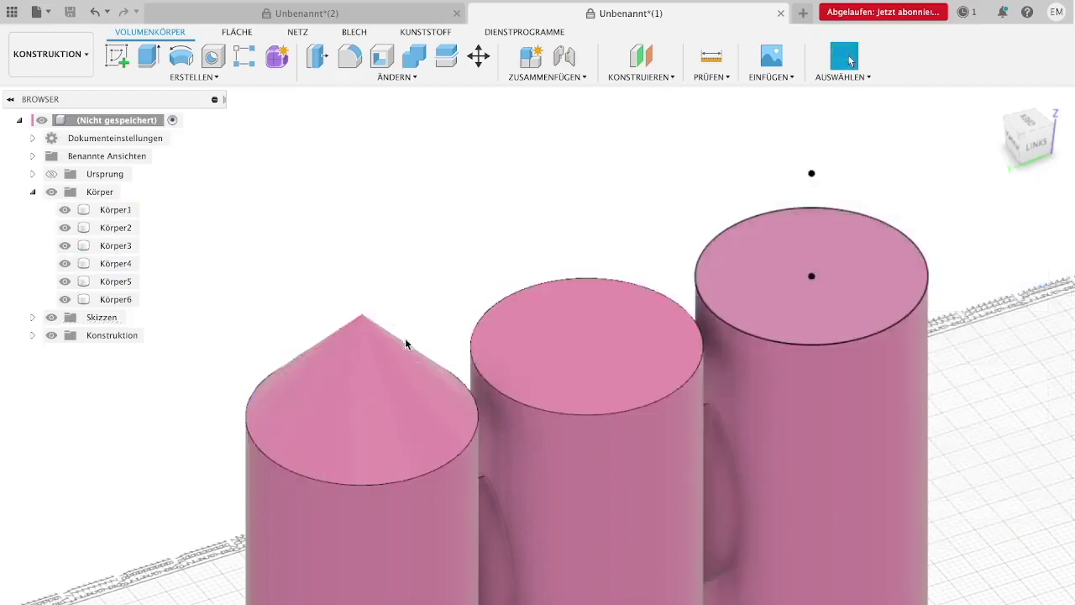
Orbit to a front view and attempt a loft on the right booster, then cancel it.
{"action": "left_click", "coordinate": [337, 340]}
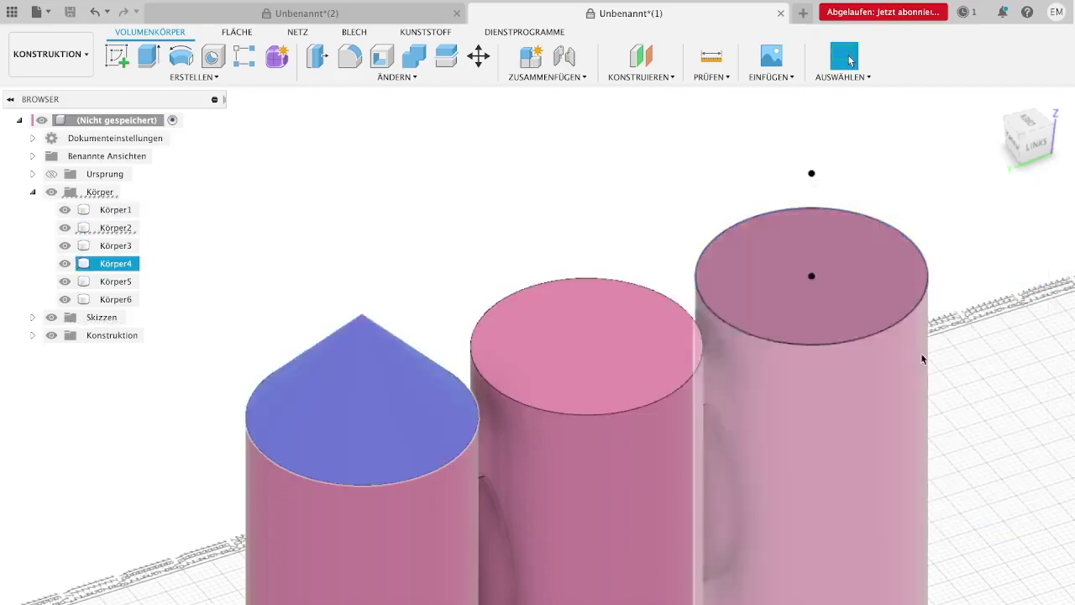
{"action": "middle_click_drag", "start_coordinate": [537, 361], "coordinate": [537, 360], "text": "shift"}
{"action": "middle_click_drag", "start_coordinate": [1022, 139], "coordinate": [217, 148], "text": "shift"}
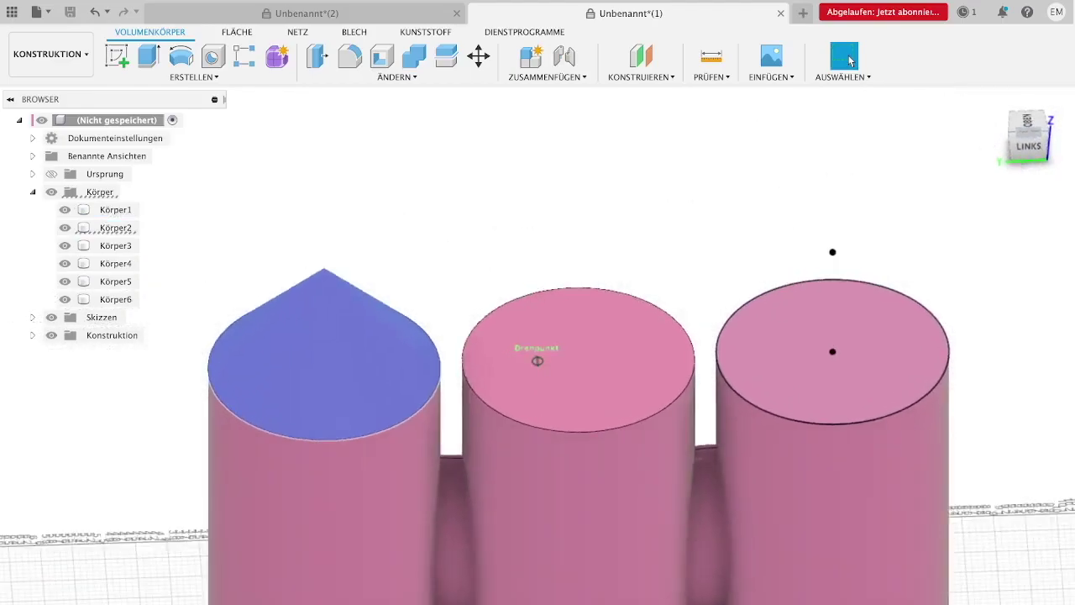
{"action": "left_click", "coordinate": [210, 76]}
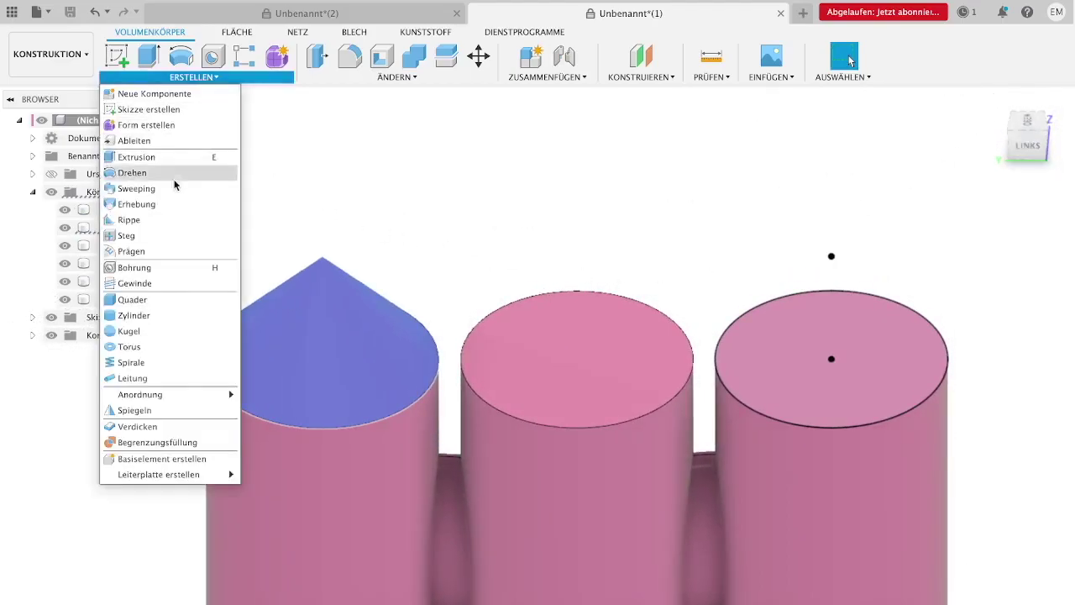
{"action": "left_click", "coordinate": [164, 207]}
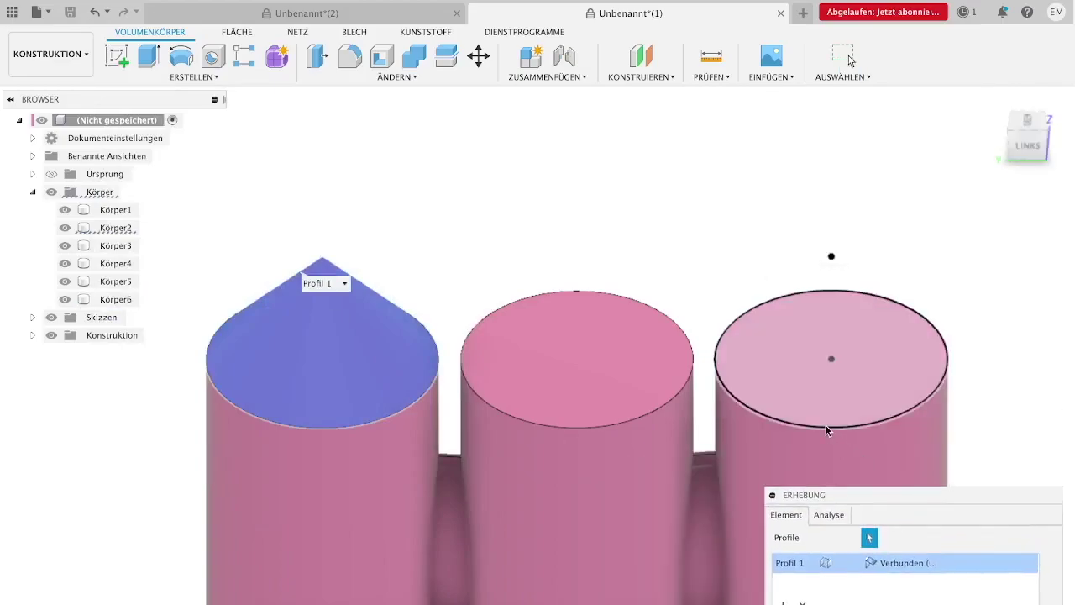
{"action": "left_click", "coordinate": [829, 427]}
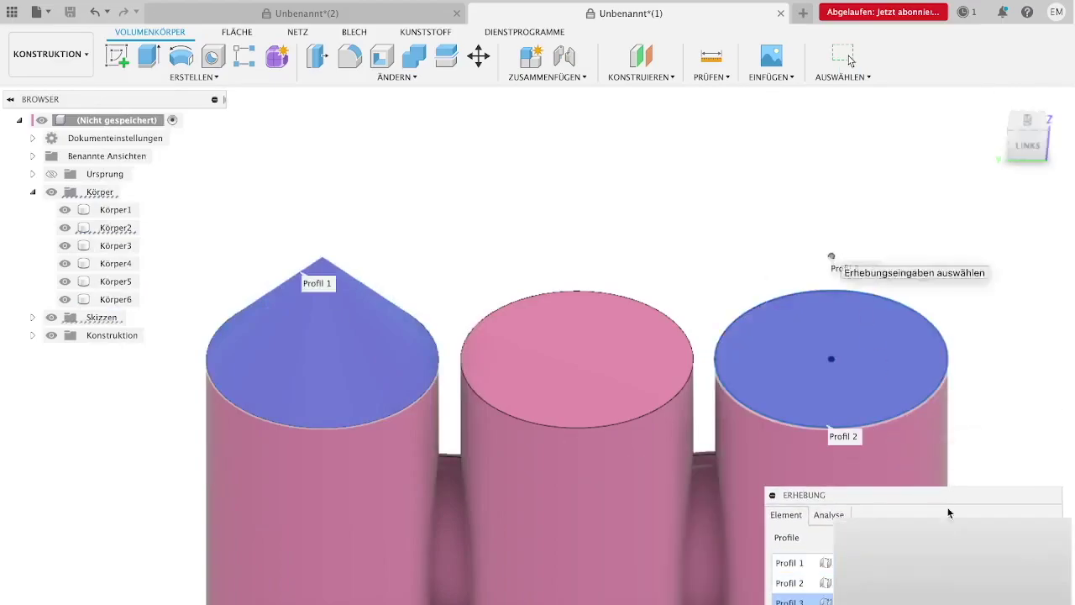
{"action": "left_click", "coordinate": [831, 258]}
{"action": "mouse_move", "coordinate": [888, 318]}
{"action": "left_mouse_down"}
{"action": "mouse_move", "coordinate": [1073, 190]}
{"action": "mouse_move", "coordinate": [948, 175]}
{"action": "left_mouse_up"}
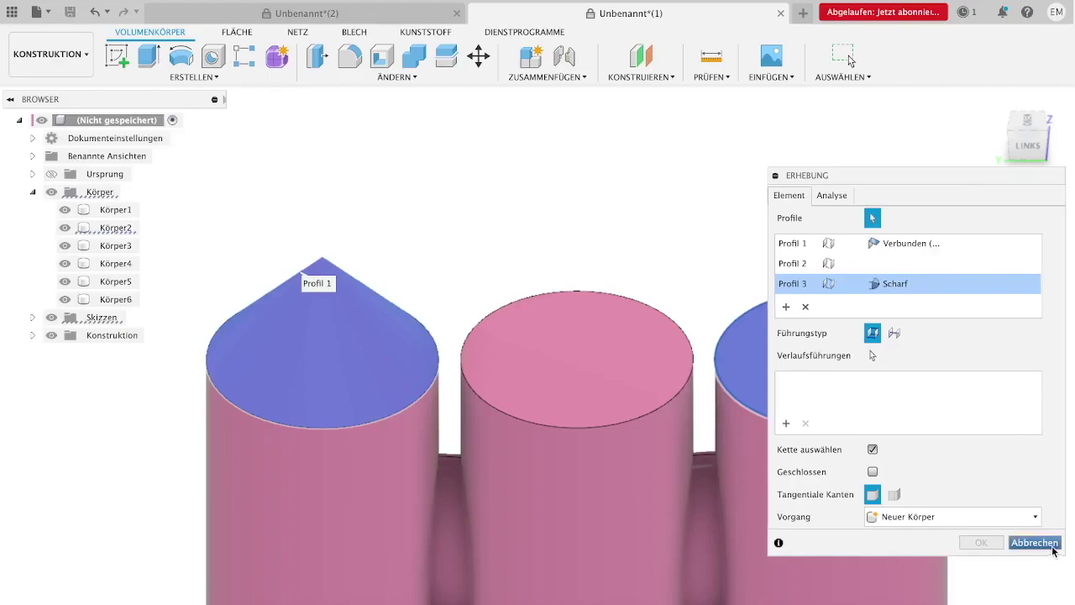
{"action": "left_click", "coordinate": [1035, 542]}
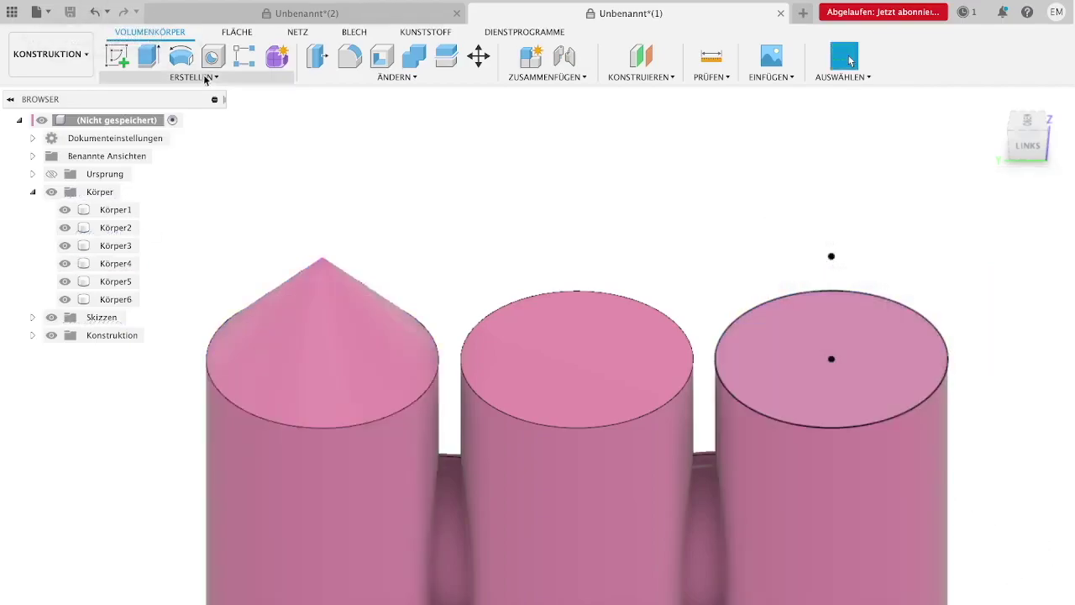
Loft the right booster's top face up to the tip point, creating its cone tip.
{"action": "left_click", "coordinate": [209, 76]}
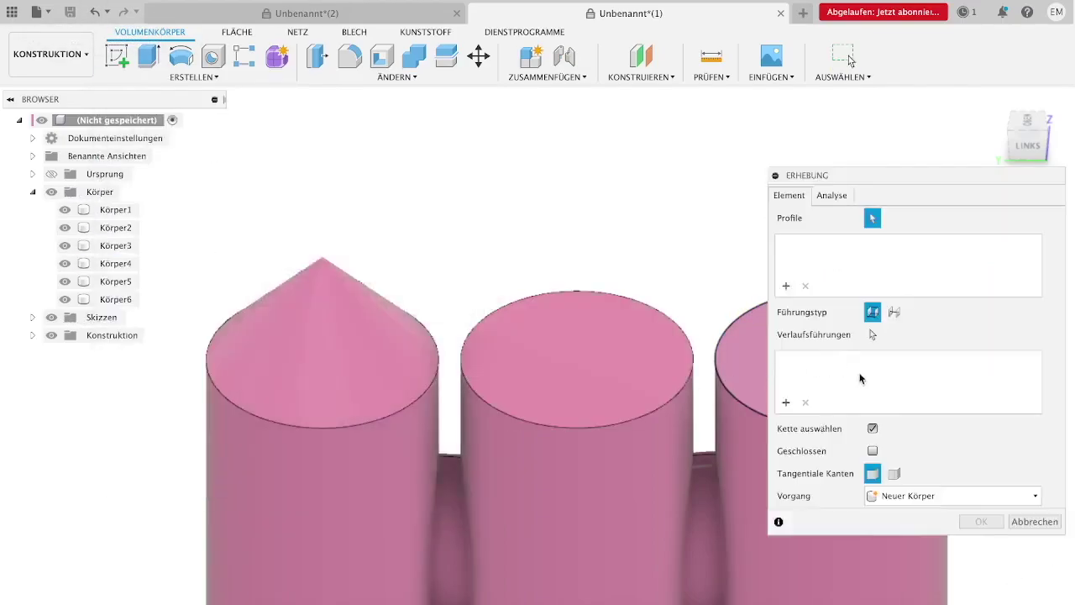
{"action": "left_click_drag", "start_coordinate": [896, 167], "coordinate": [301, 99]}
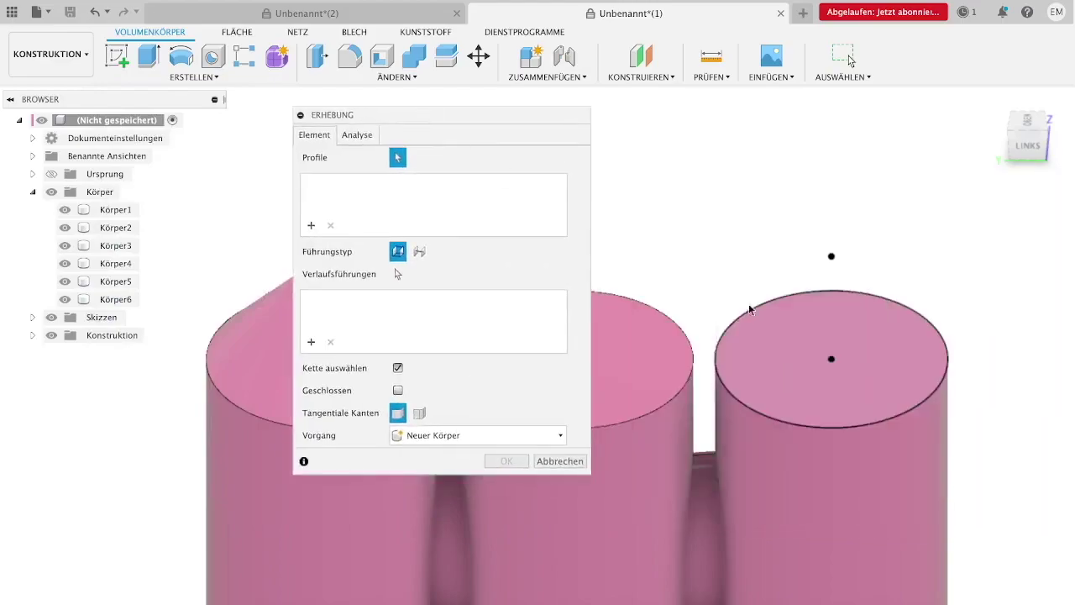
{"action": "left_click", "coordinate": [924, 402]}
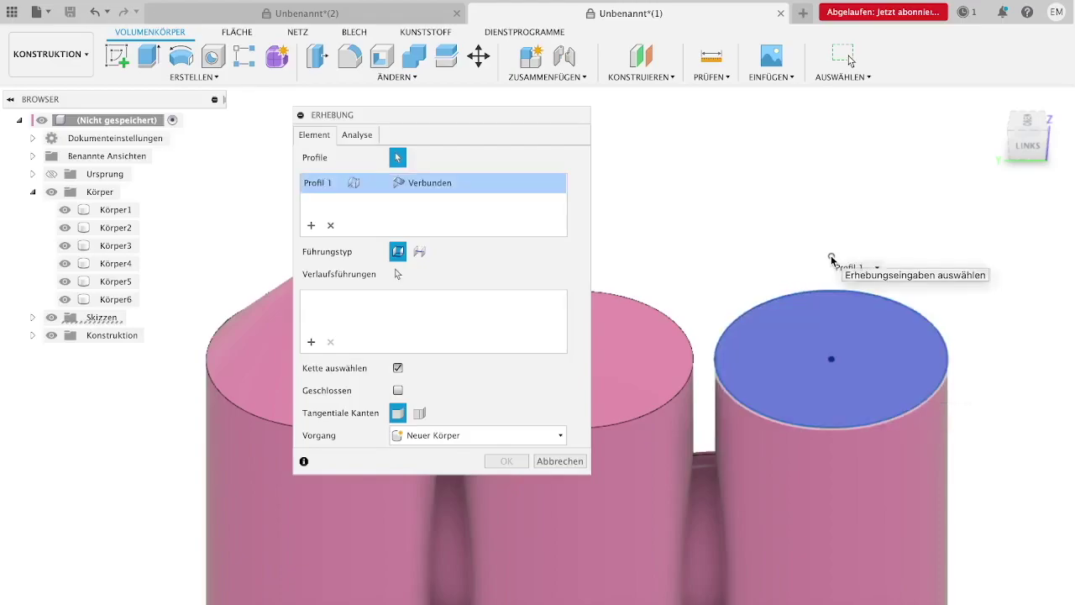
{"action": "left_click", "coordinate": [832, 259]}
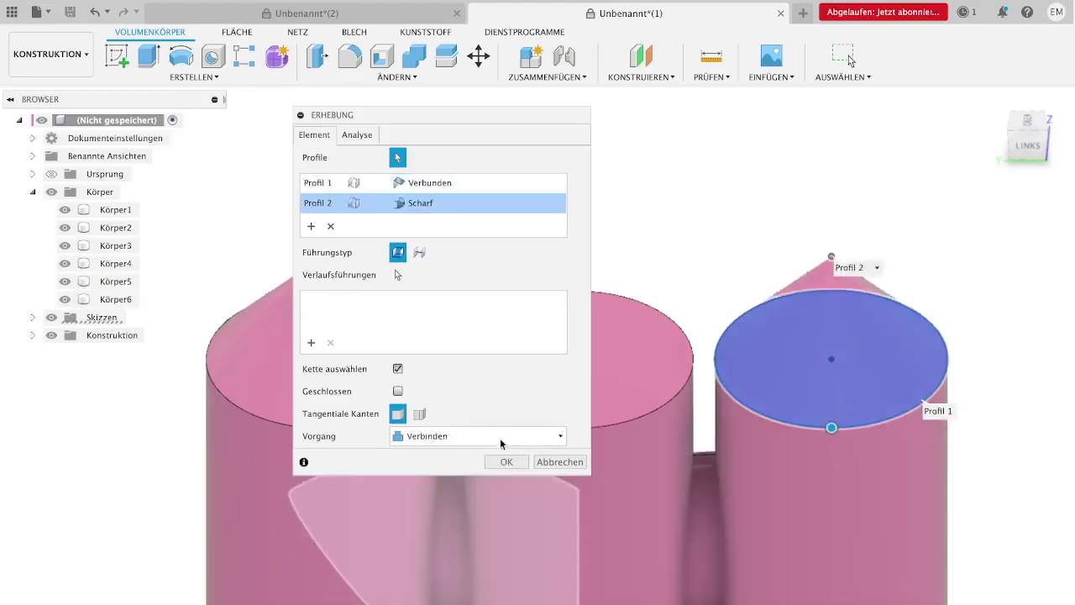
{"action": "left_click", "coordinate": [509, 463]}
{"action": "scroll", "coordinate": [604, 357], "scroll_direction": "down", "scroll_amount": 3}
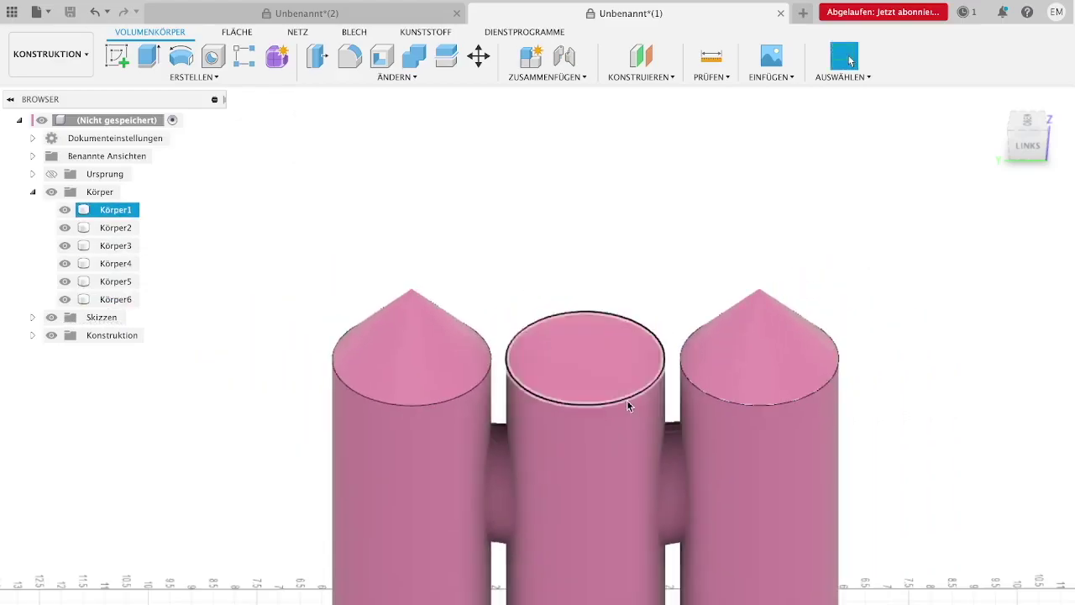
{"action": "scroll", "coordinate": [627, 400], "scroll_direction": "down", "scroll_amount": 3}
{"action": "scroll", "coordinate": [929, 319], "scroll_direction": "down", "scroll_amount": 3}
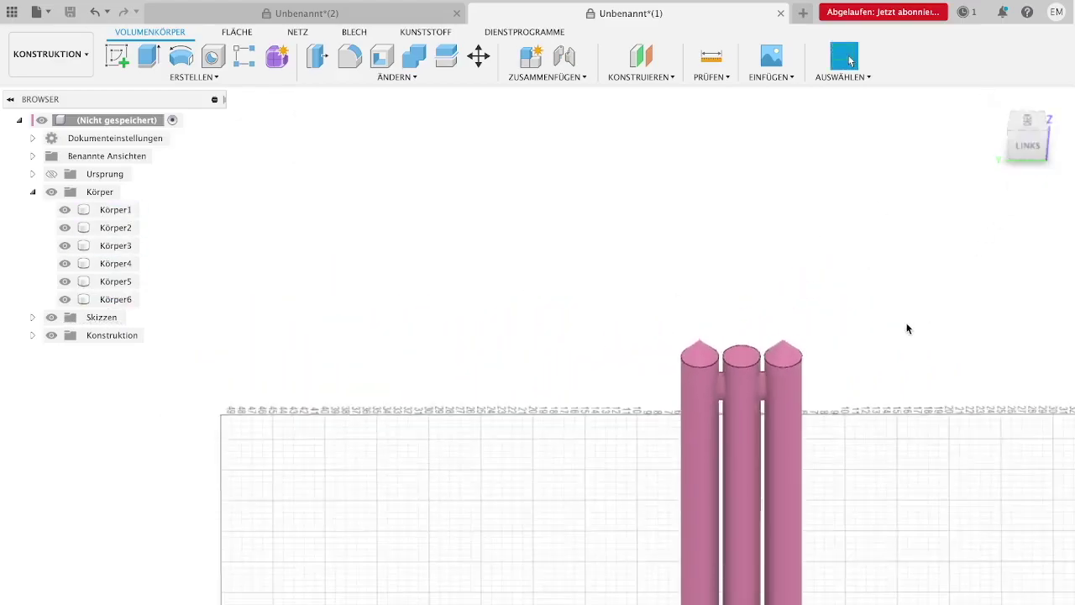
{"action": "scroll", "coordinate": [907, 327], "scroll_direction": "down", "scroll_amount": 2}
{"action": "mouse_move", "coordinate": [1029, 139]}
{"action": "middle_mouse_down", "text": "shift"}
{"action": "mouse_move", "coordinate": [1014, 135]}
{"action": "mouse_move", "coordinate": [951, 363]}
{"action": "middle_mouse_up", "text": "shift"}
{"action": "scroll", "coordinate": [951, 365], "scroll_direction": "down", "scroll_amount": 2}
{"action": "scroll", "coordinate": [958, 365], "scroll_direction": "up", "scroll_amount": 1}
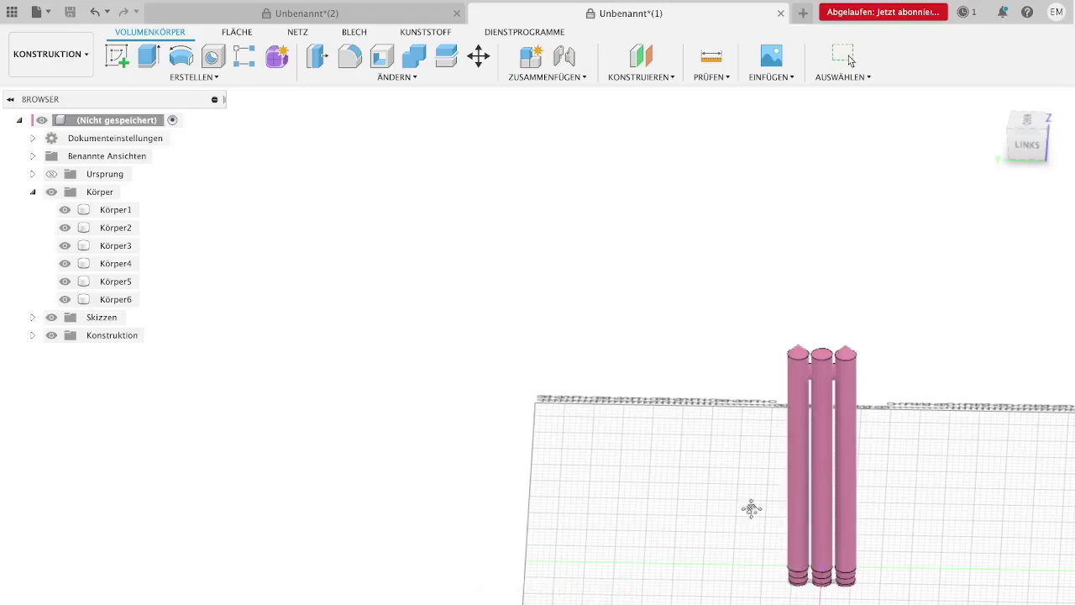
{"action": "mouse_move", "coordinate": [871, 458]}
{"action": "middle_mouse_down"}
{"action": "mouse_move", "coordinate": [809, 426]}
{"action": "mouse_move", "coordinate": [745, 423]}
{"action": "middle_mouse_up"}
{"action": "scroll", "coordinate": [697, 423], "scroll_direction": "up", "scroll_amount": 2}
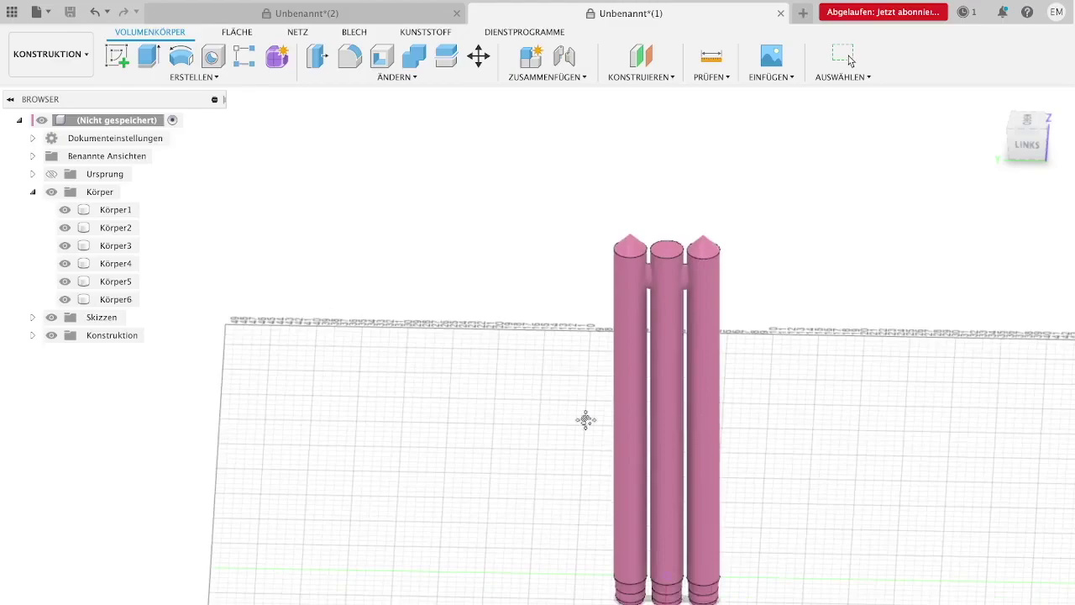
Add a construction plane flush with the middle cylinder's top face.
{"action": "left_click", "coordinate": [638, 57]}
{"action": "left_click", "coordinate": [665, 254]}
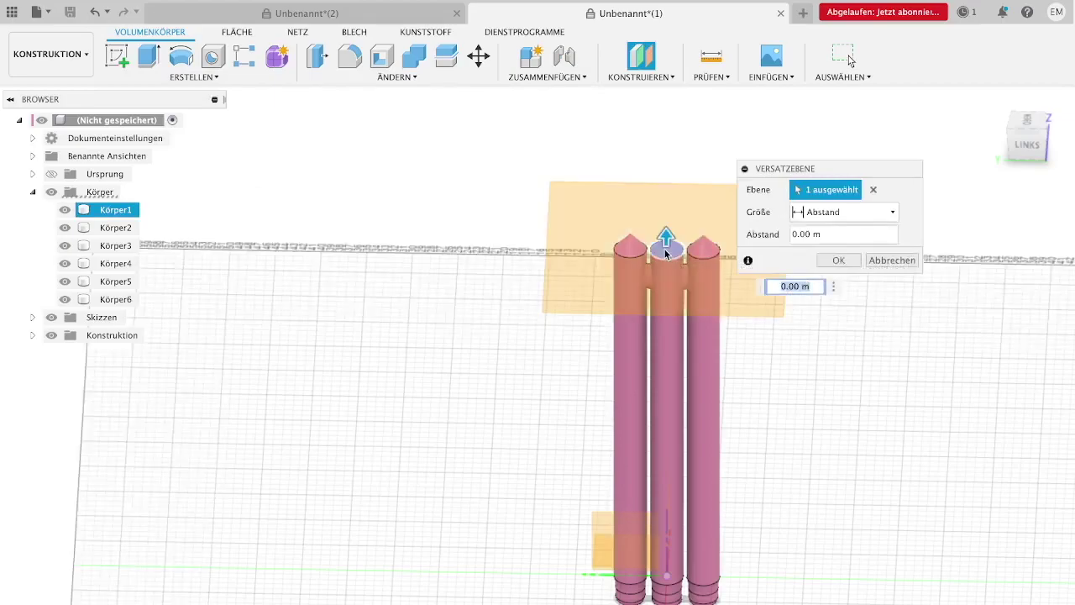
{"action": "left_click", "coordinate": [840, 260]}
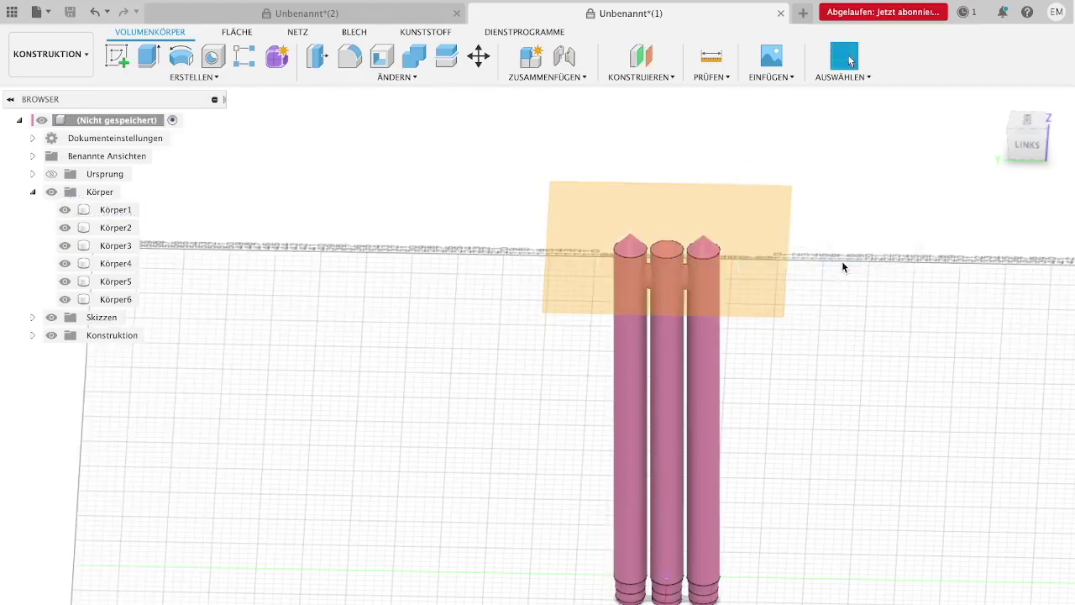
Start a cylinder on that plane centred on the middle cylinder, with 3.66 m diameter.
{"action": "left_click", "coordinate": [202, 77]}
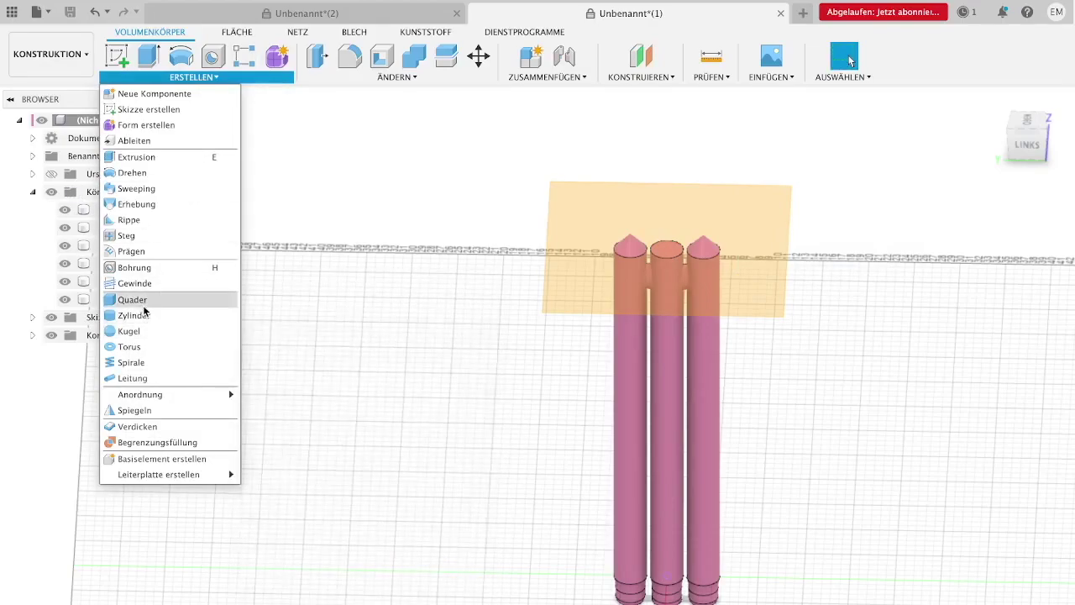
{"action": "left_click", "coordinate": [147, 319]}
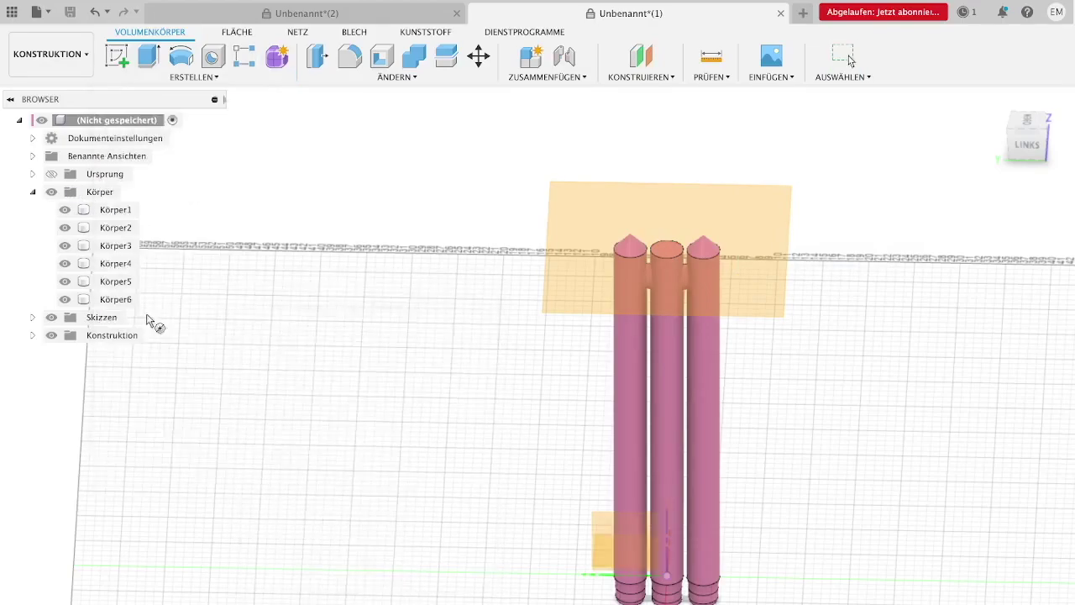
{"action": "left_click", "coordinate": [672, 256]}
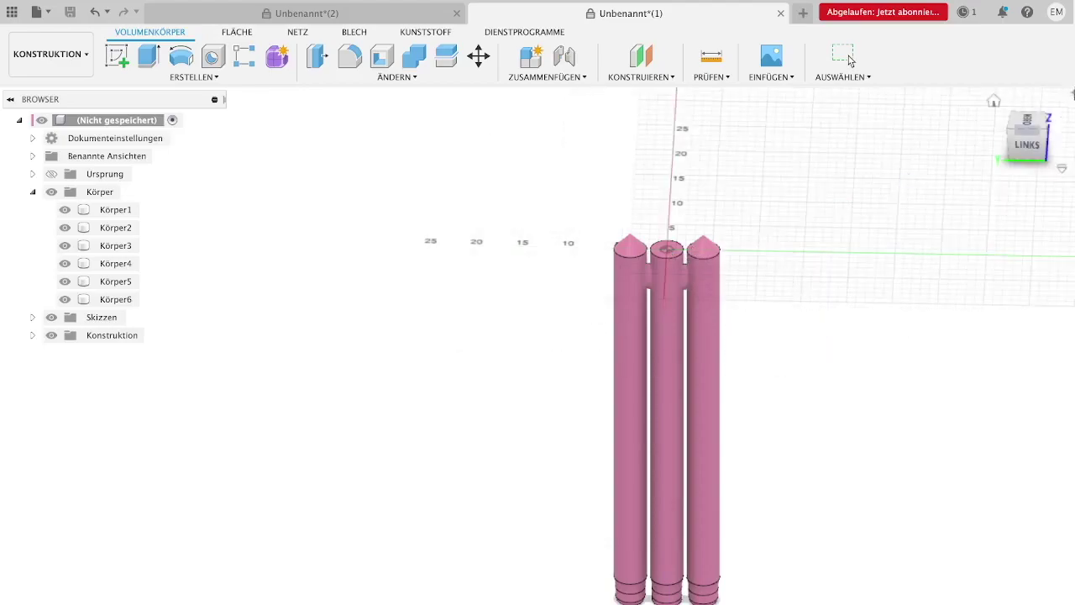
{"action": "left_click_drag", "start_coordinate": [1038, 126], "coordinate": [1036, 155]}
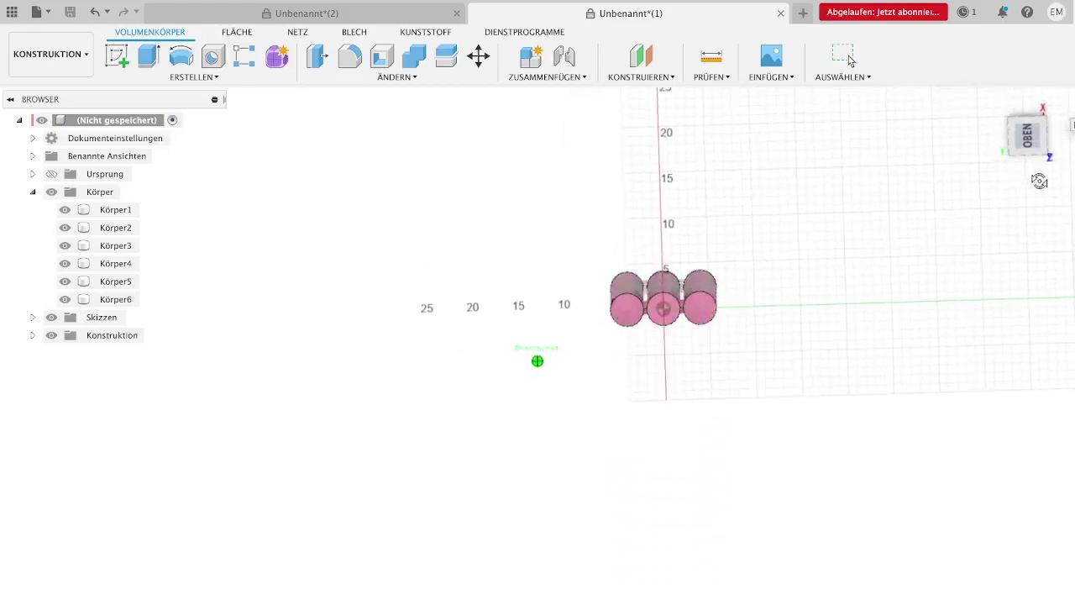
{"action": "left_click", "coordinate": [663, 310]}
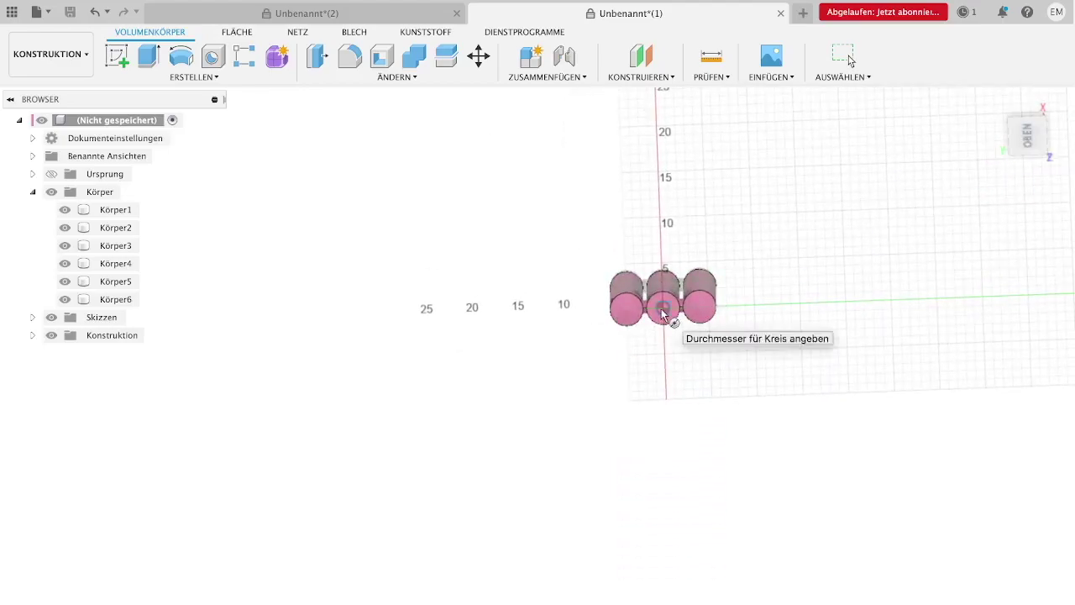
{"action": "type", "text": "3.66m"}
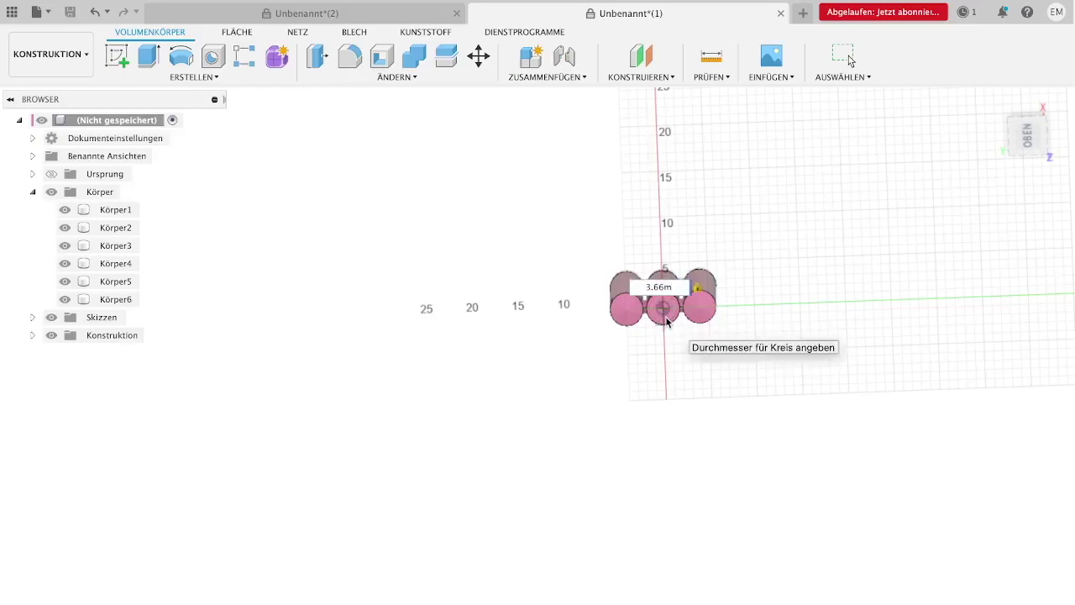
{"action": "key", "text": "Return"}
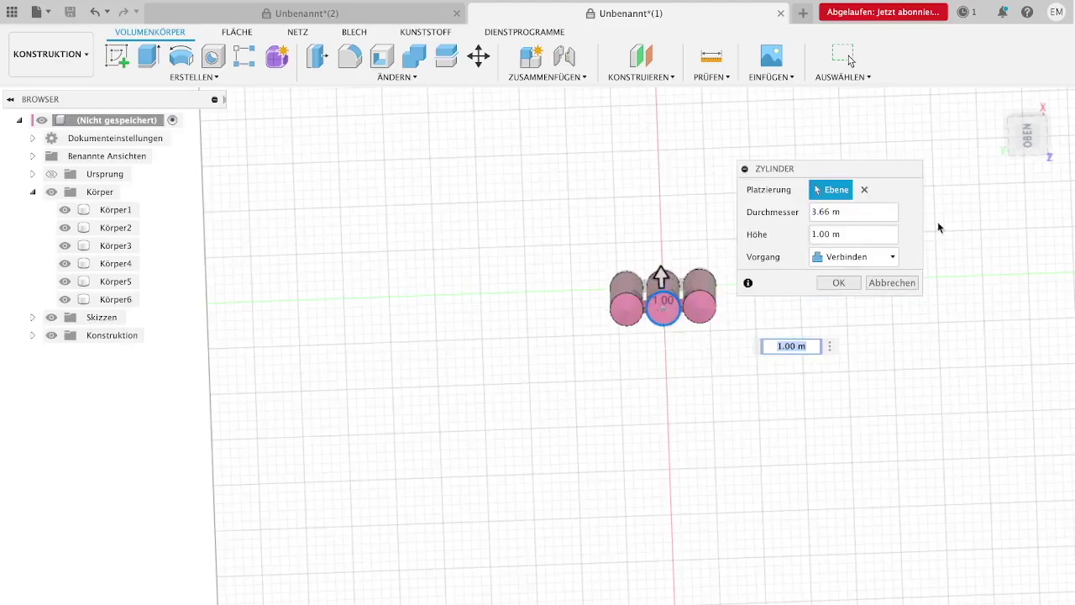
Make the 3.66 m cylinder 12.6 m tall as the new body Körper7.
{"action": "middle_click_drag", "start_coordinate": [537, 360], "coordinate": [538, 319], "text": "shift"}
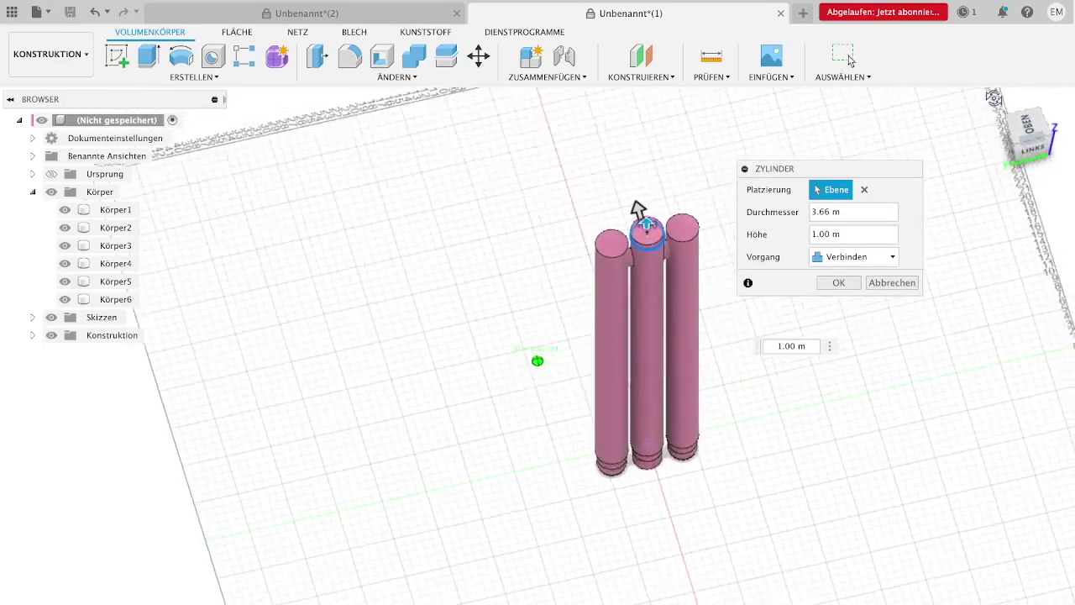
{"action": "middle_click_drag", "start_coordinate": [538, 360], "coordinate": [588, 273], "text": "shift"}
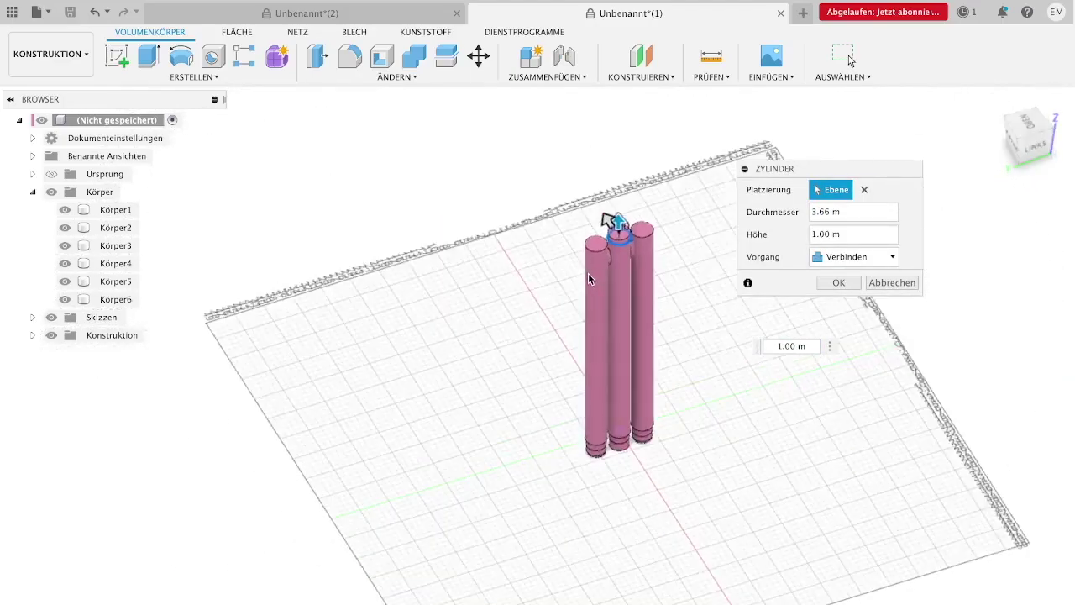
{"action": "left_click_drag", "start_coordinate": [849, 237], "coordinate": [809, 239]}
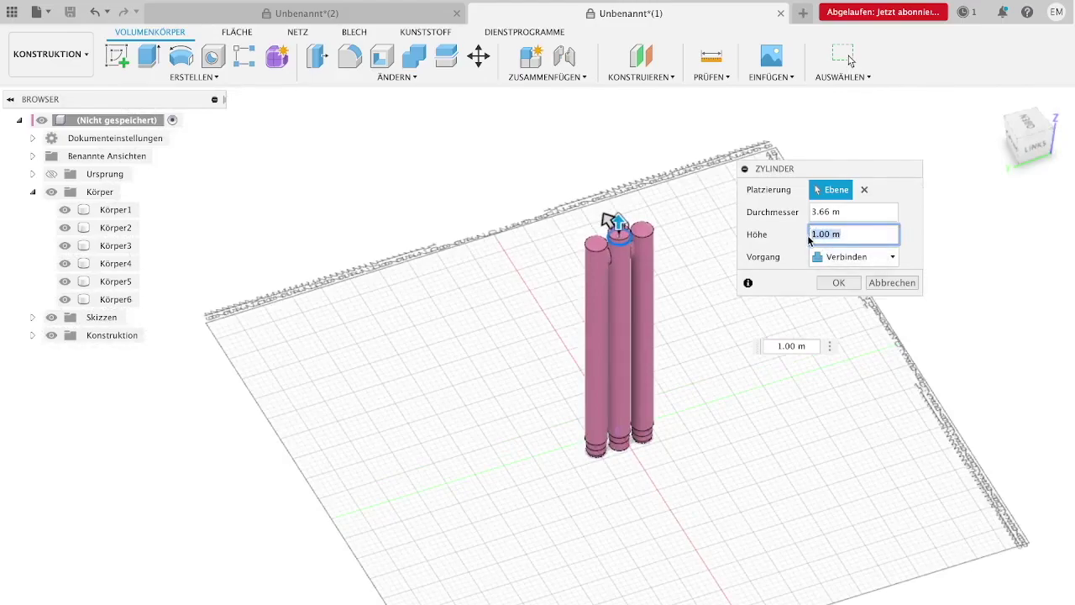
{"action": "type", "text": "12.6m"}
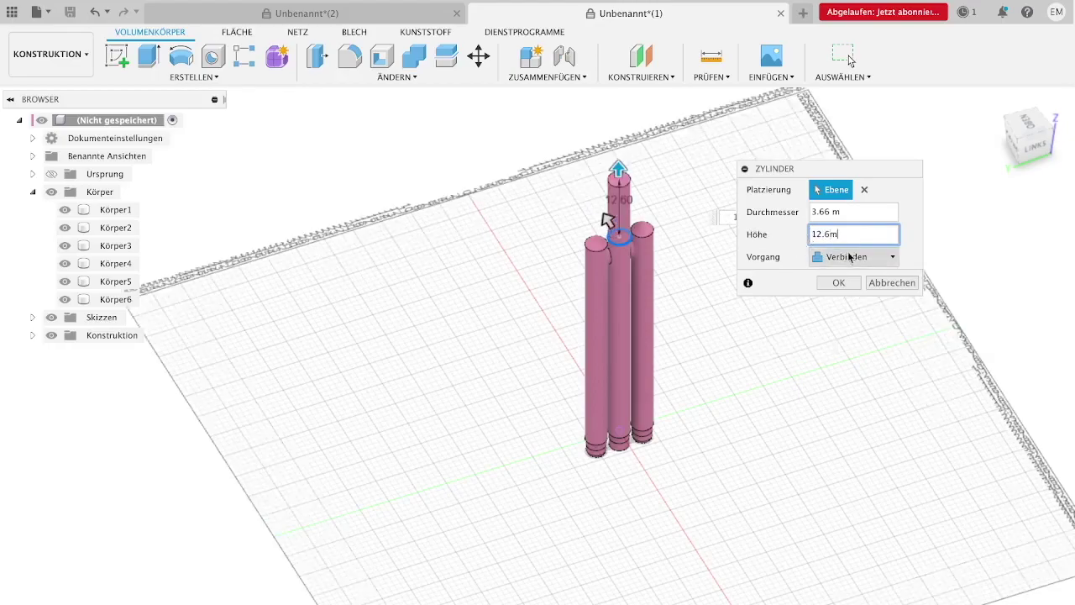
{"action": "left_click", "coordinate": [877, 259]}
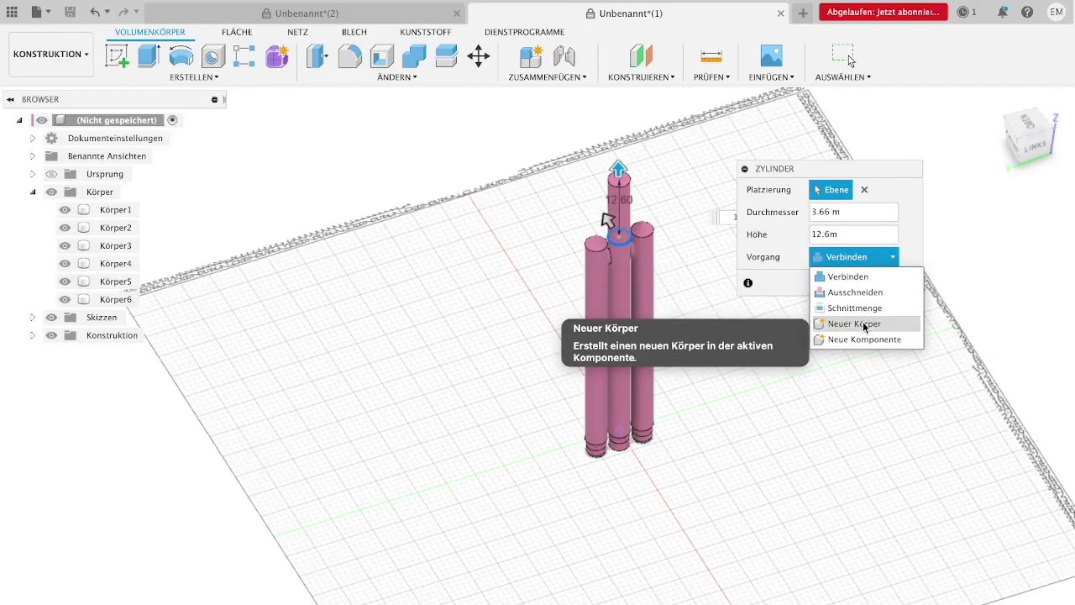
{"action": "left_click", "coordinate": [865, 325]}
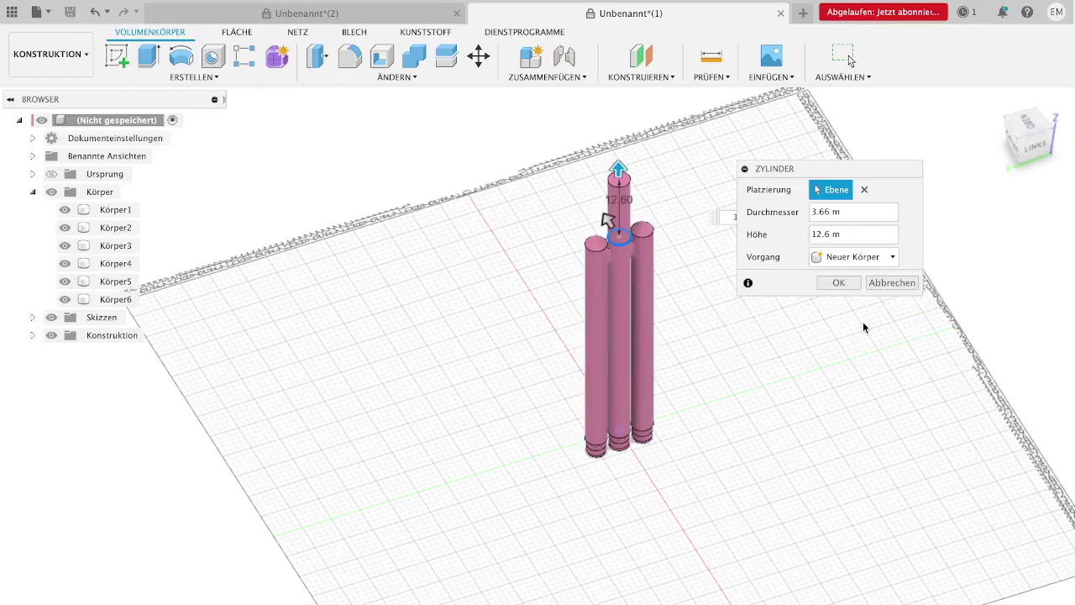
{"action": "left_click", "coordinate": [838, 283]}
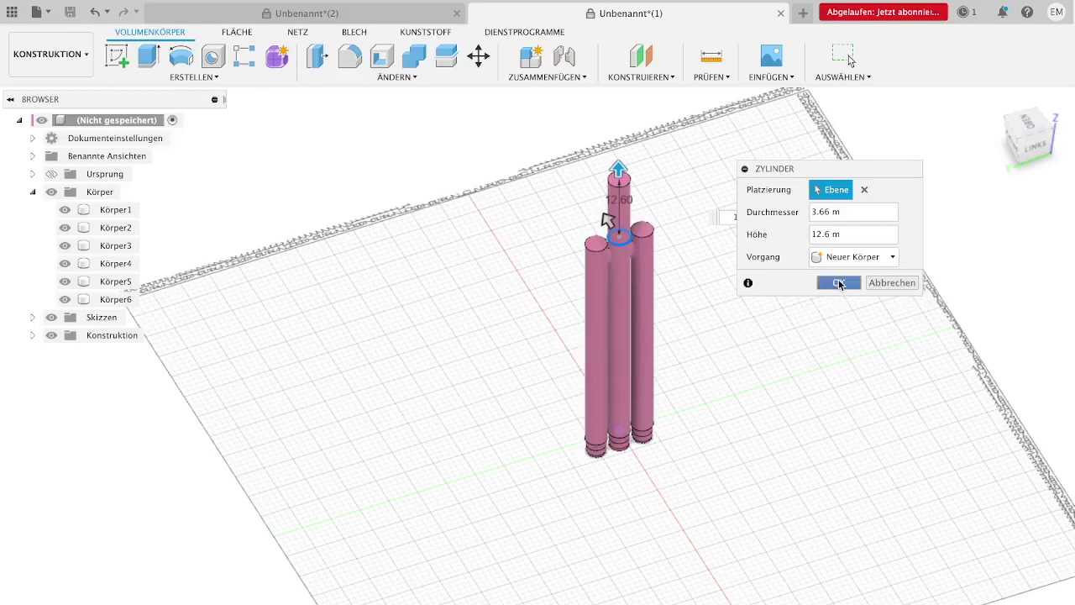
{"action": "left_click", "coordinate": [1018, 137]}
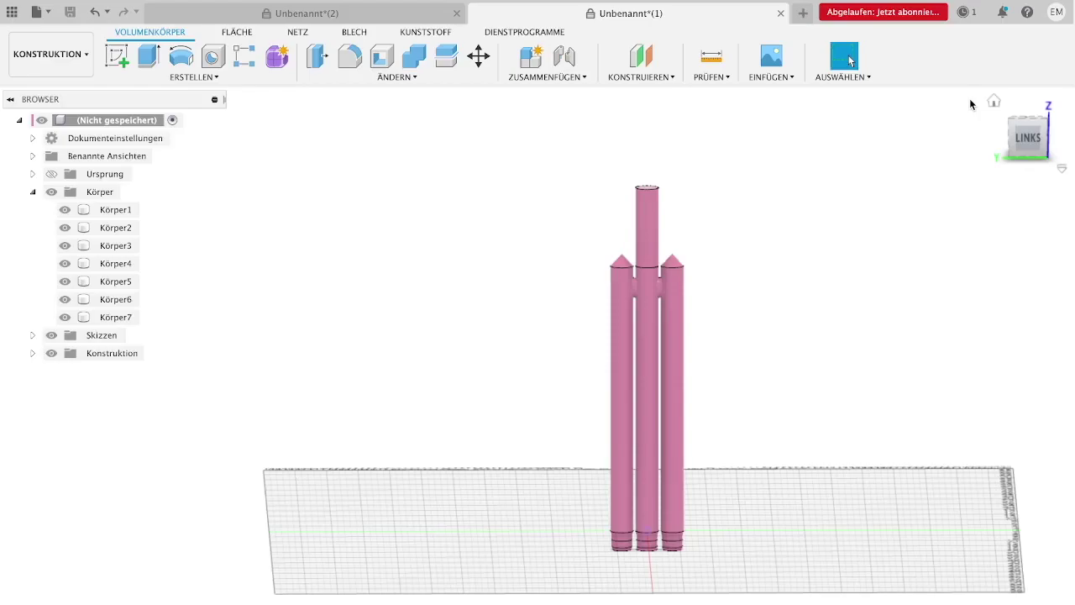
Add a 0 m offset construction plane on the tall cylinder's top face.
{"action": "left_click", "coordinate": [642, 57]}
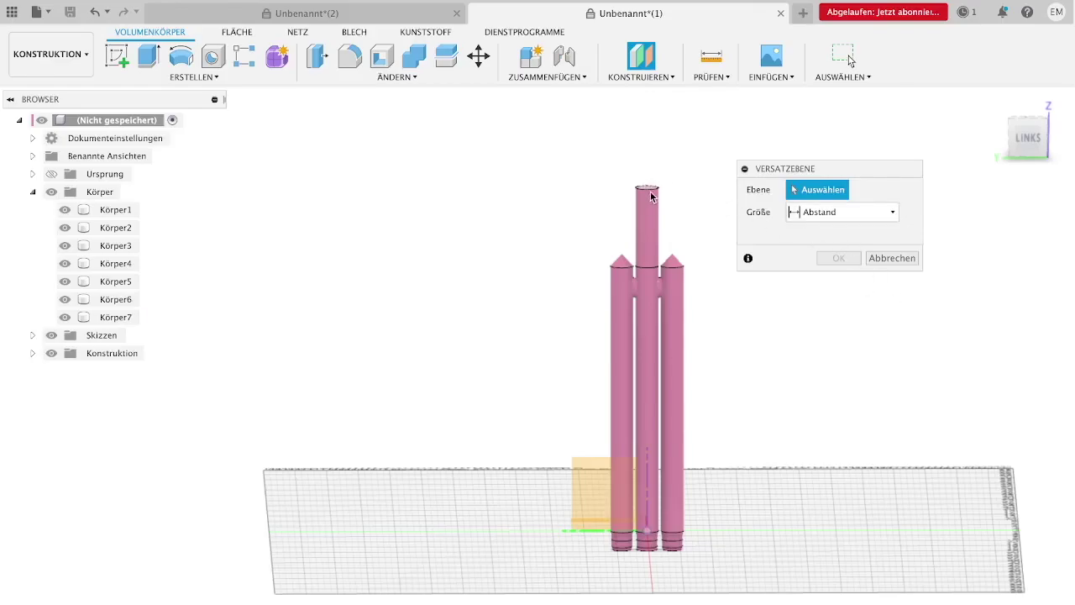
{"action": "left_click", "coordinate": [644, 186]}
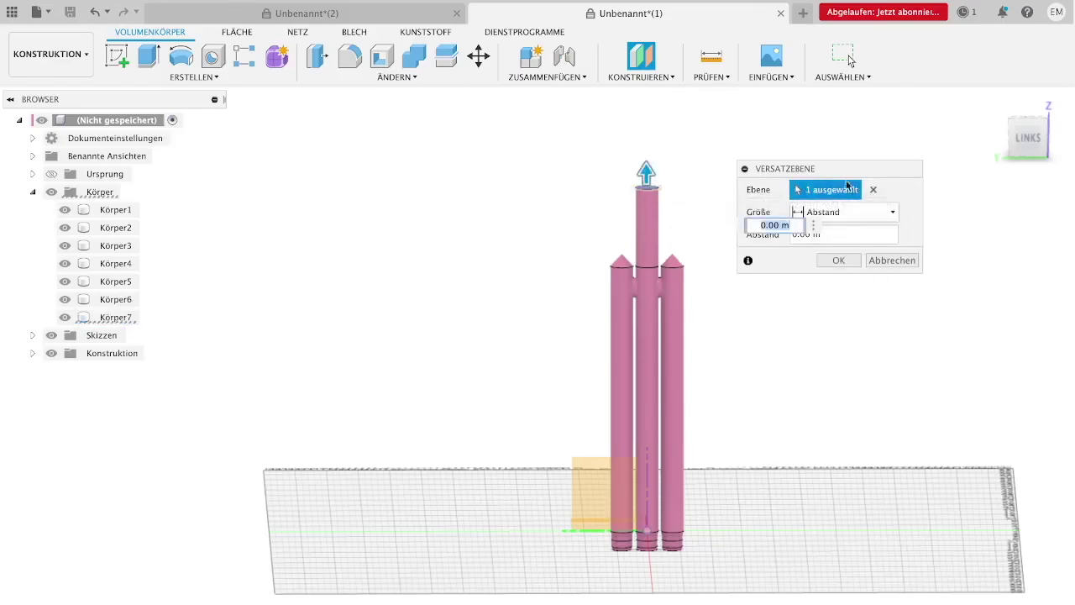
{"action": "left_click", "coordinate": [841, 261]}
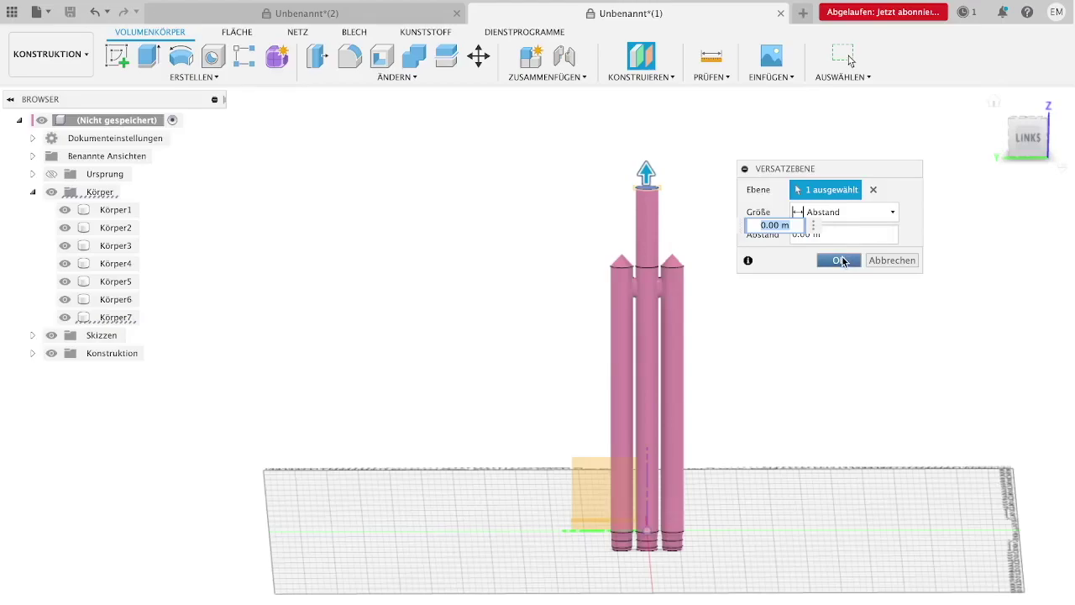
{"action": "left_click_drag", "start_coordinate": [1028, 136], "coordinate": [1036, 183]}
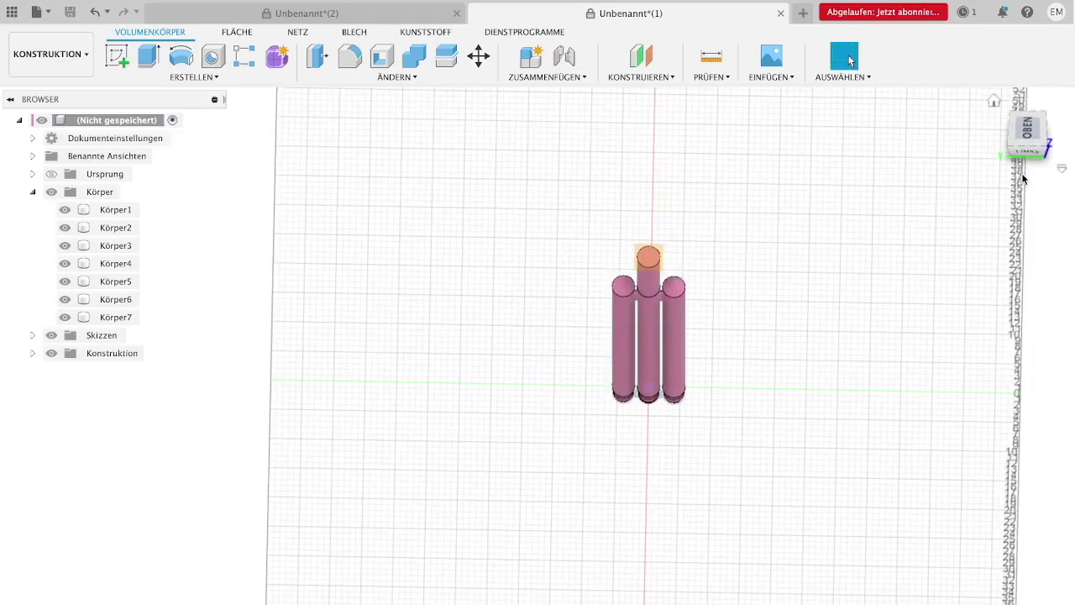
Start a 5.2 m diameter cylinder centred on the axis, on the new top plane.
{"action": "left_click", "coordinate": [216, 78]}
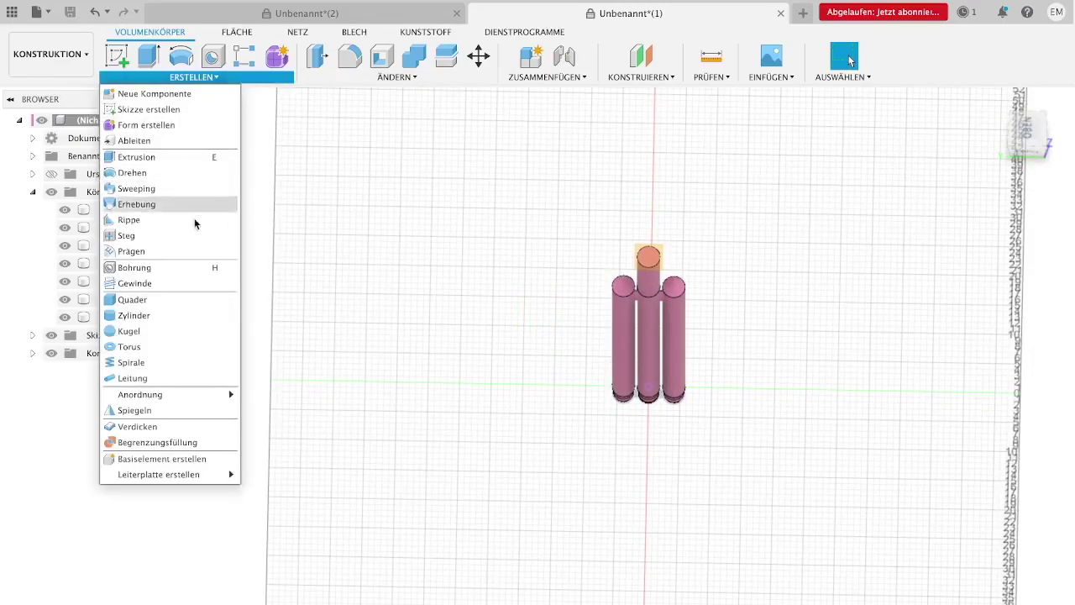
{"action": "left_click", "coordinate": [164, 326]}
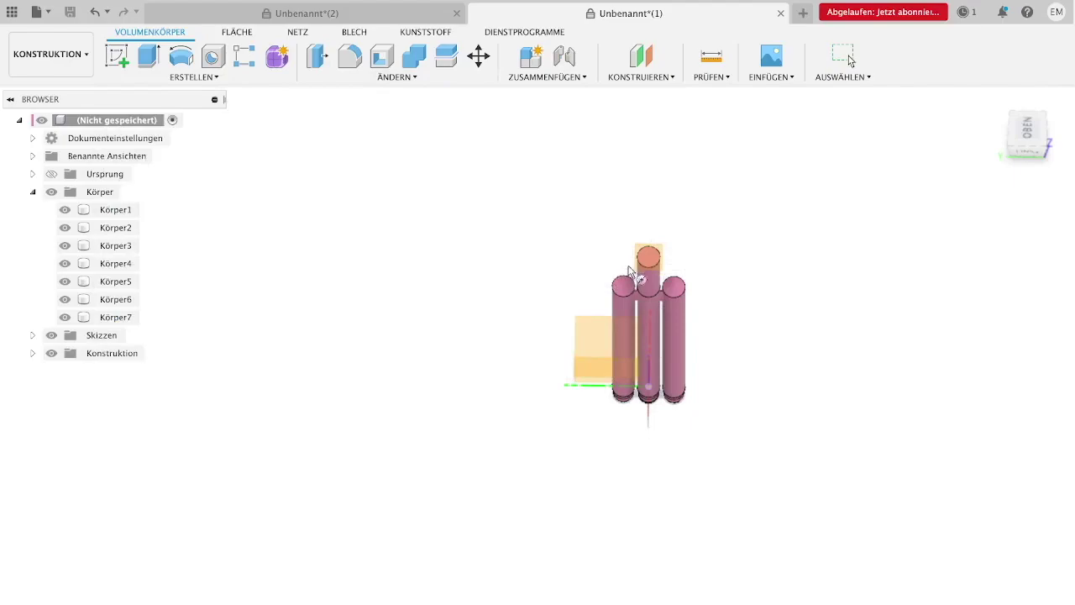
{"action": "left_click", "coordinate": [652, 261]}
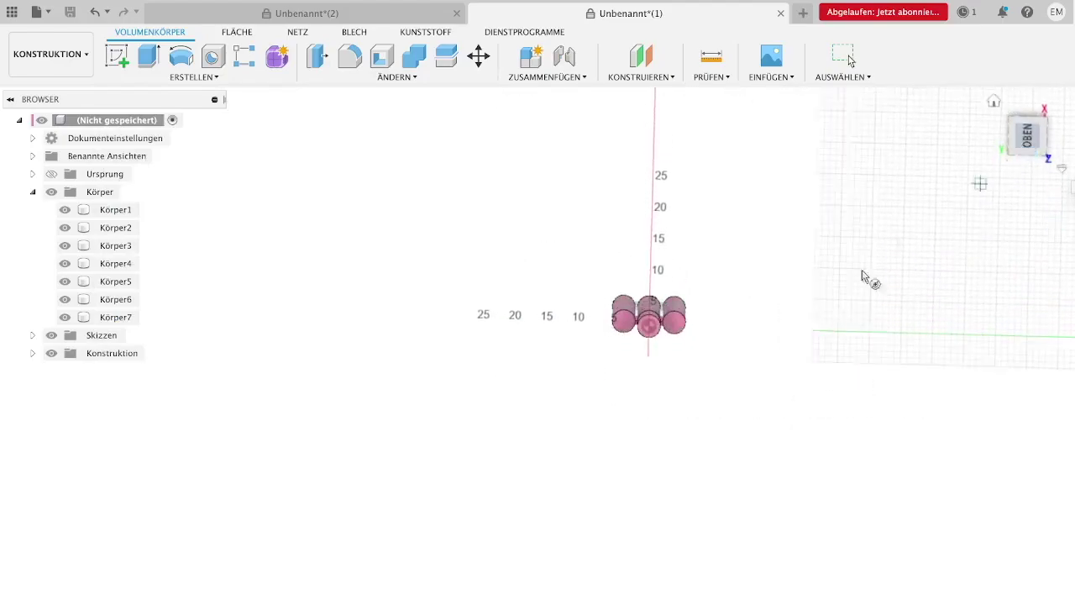
{"action": "left_click", "coordinate": [652, 330]}
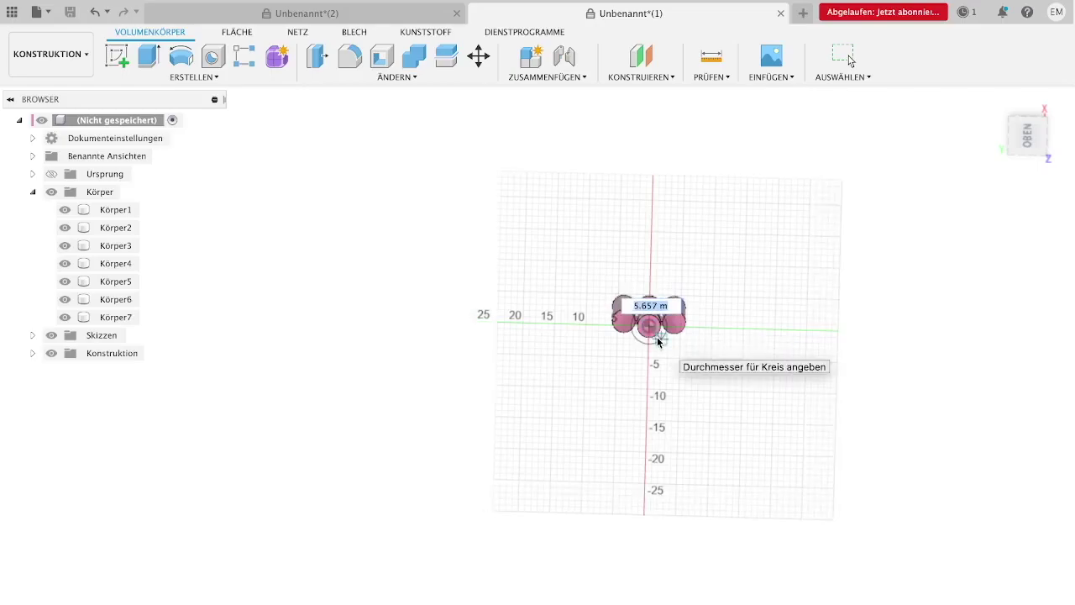
{"action": "type", "text": "5"}
{"action": "key", "text": "Tab"}
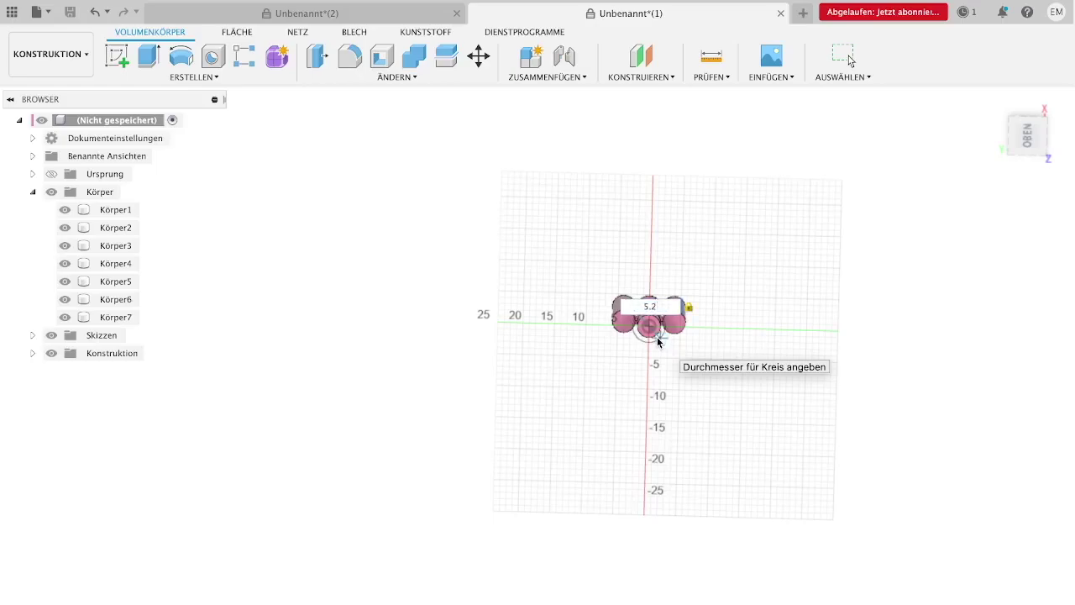
{"action": "key", "text": "Return"}
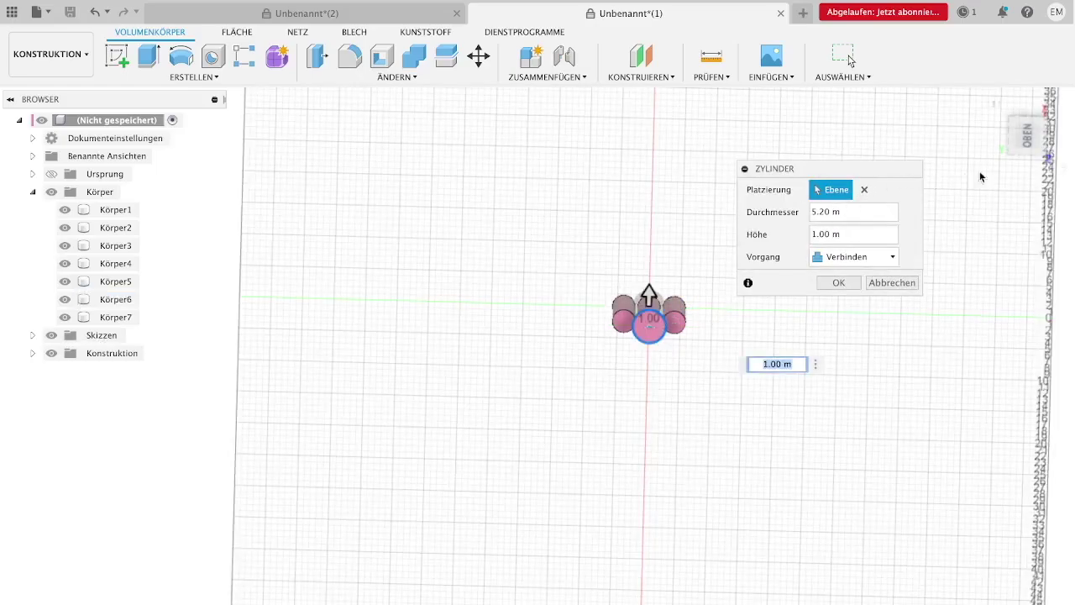
{"action": "left_click", "coordinate": [1032, 144]}
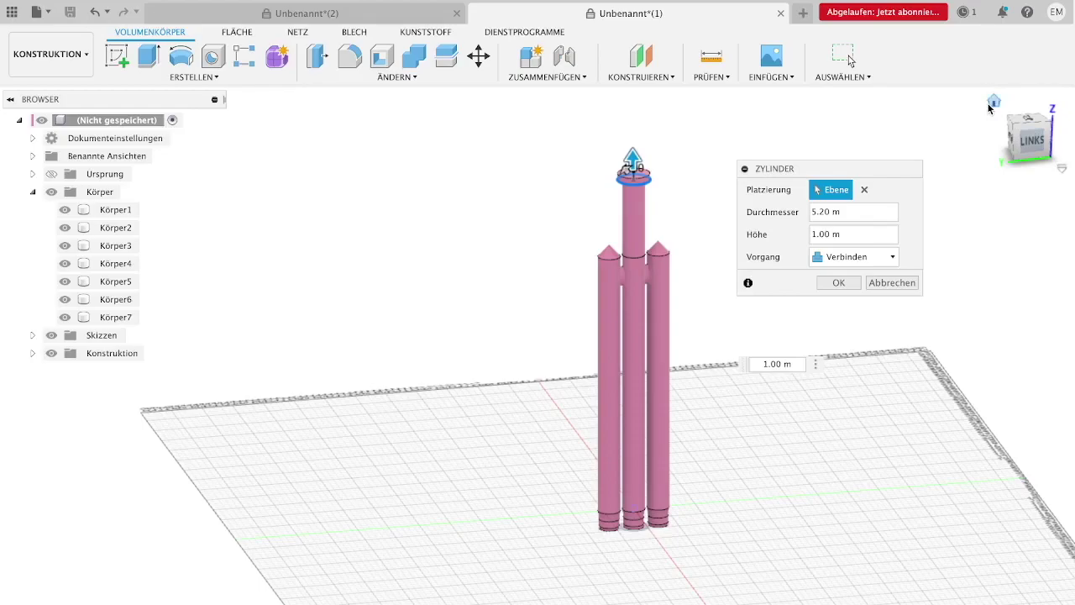
Make the 5.2 m cylinder 11.2 m tall as a separate new body.
{"action": "left_click_drag", "start_coordinate": [855, 236], "coordinate": [809, 243]}
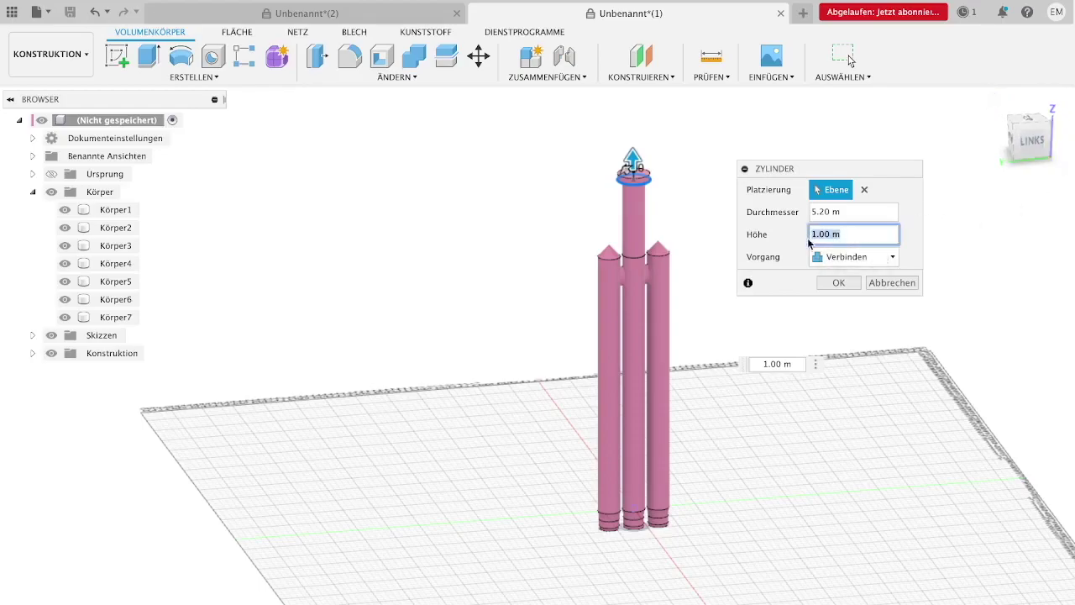
{"action": "type", "text": "13.2m"}
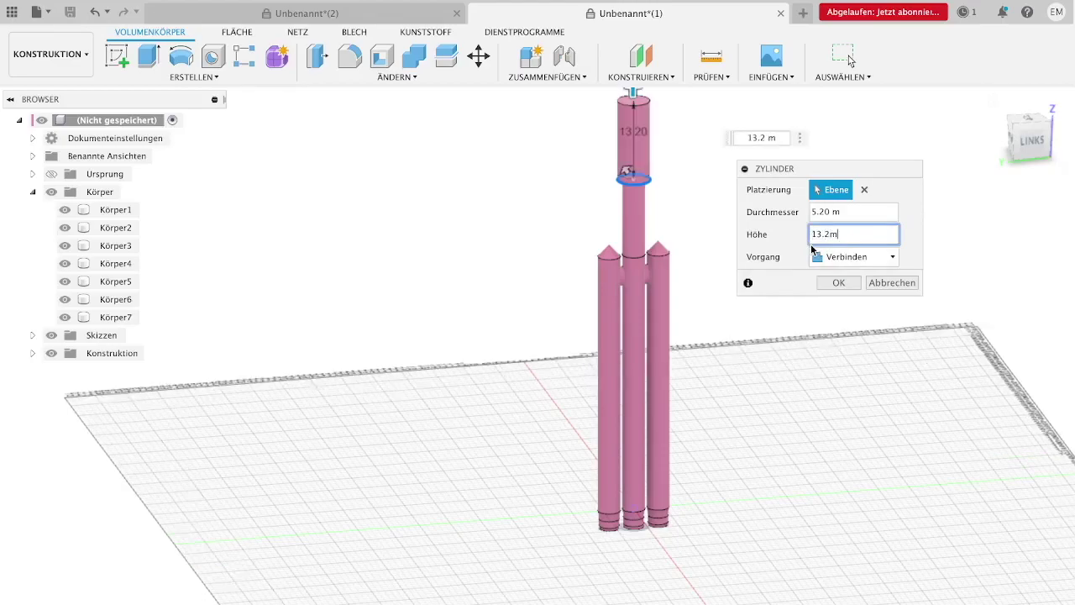
{"action": "left_click", "coordinate": [885, 256]}
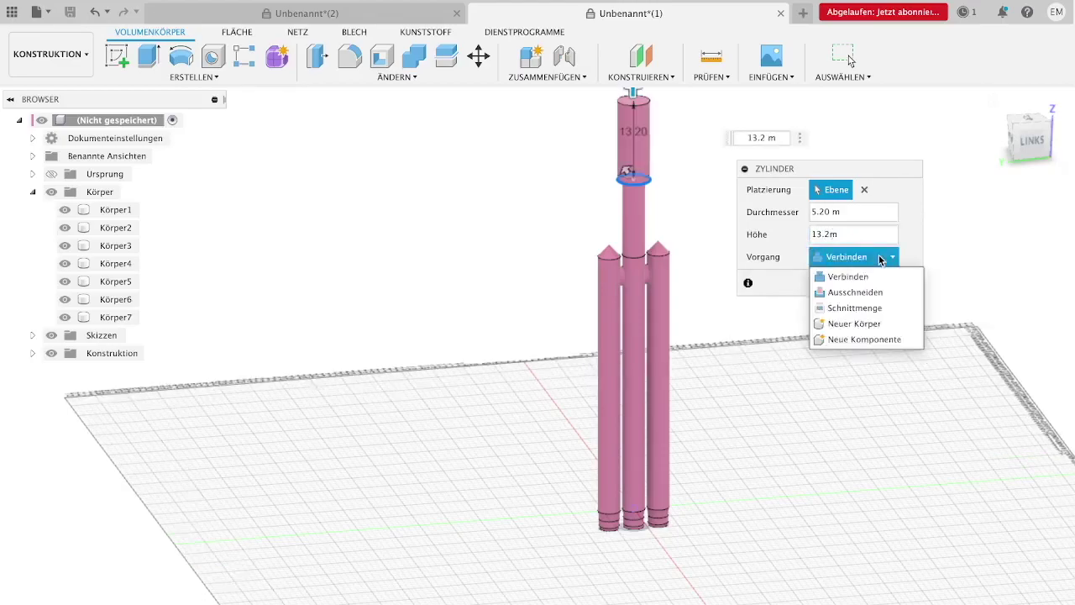
{"action": "left_click", "coordinate": [872, 323]}
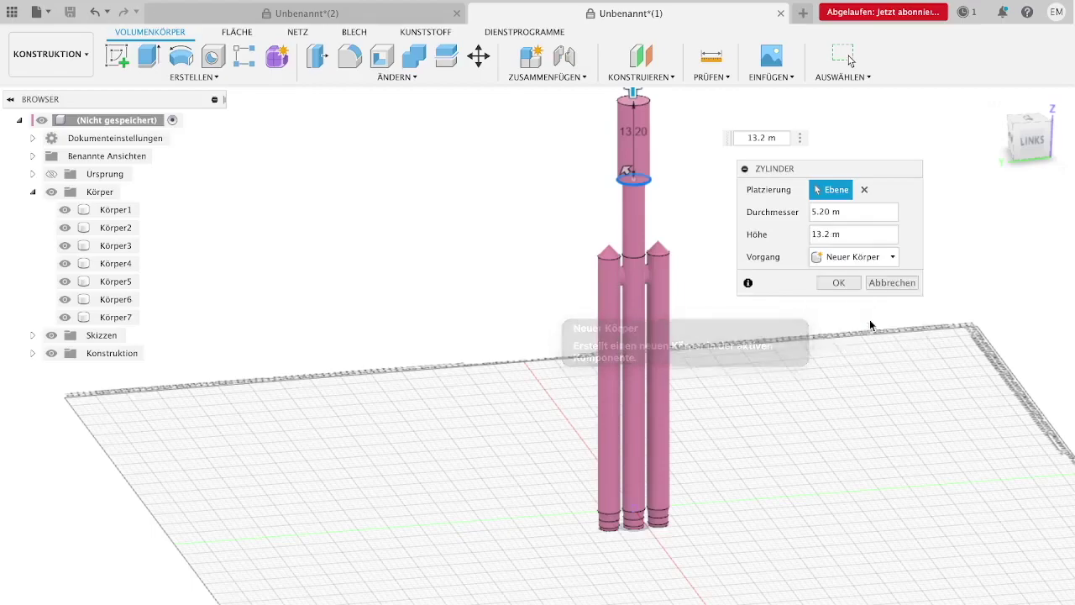
{"action": "double_click", "coordinate": [828, 236]}
{"action": "left_click", "coordinate": [827, 234]}
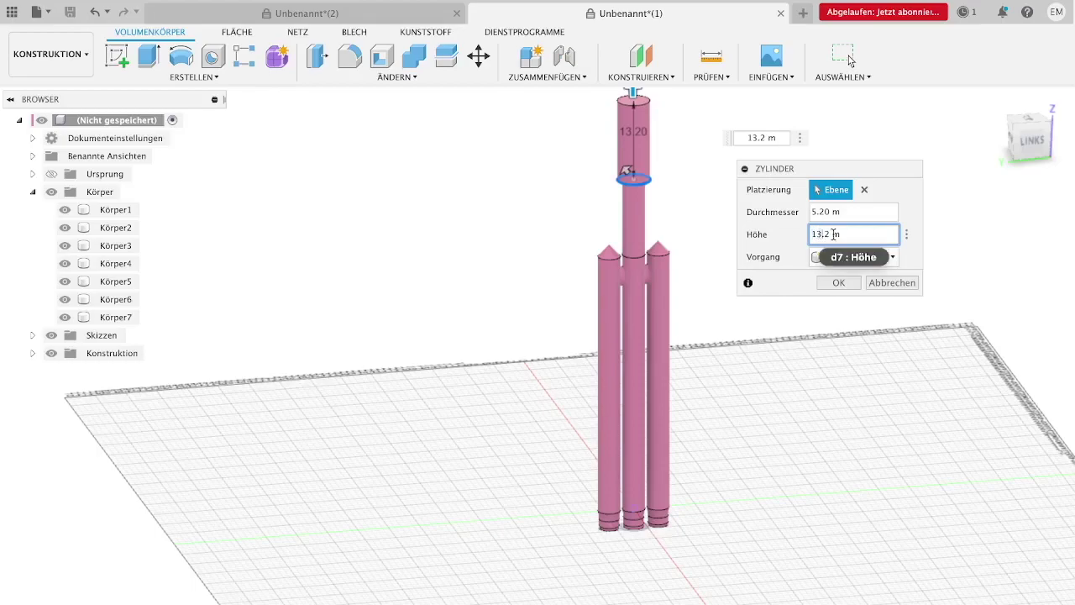
{"action": "type", "text": "1"}
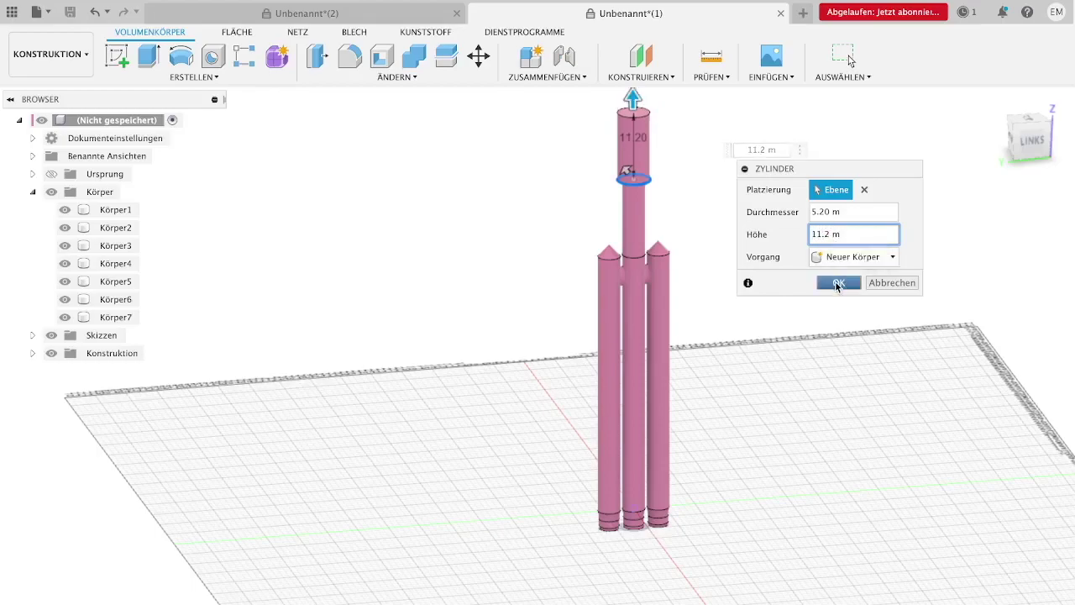
{"action": "left_click", "coordinate": [838, 286]}
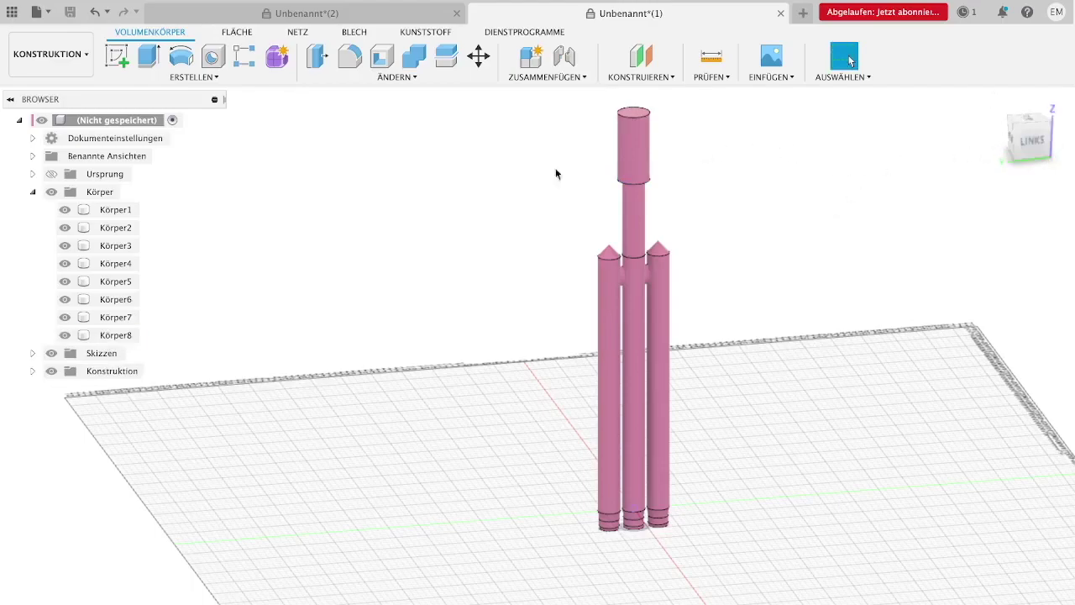
Add a flush construction plane on the upper stage's top face.
{"action": "left_click", "coordinate": [641, 57]}
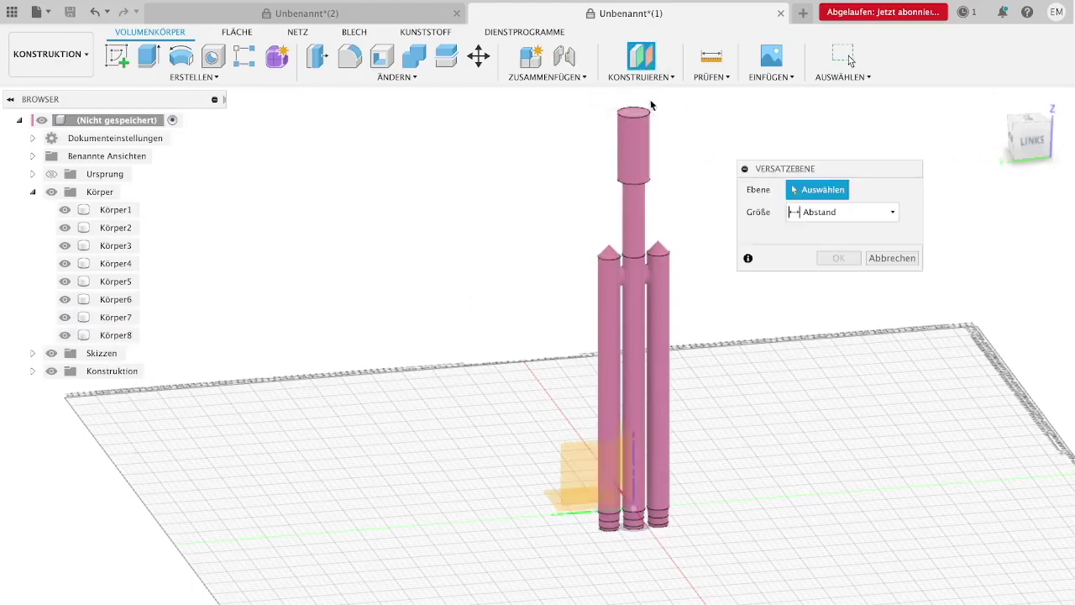
{"action": "left_click", "coordinate": [634, 116]}
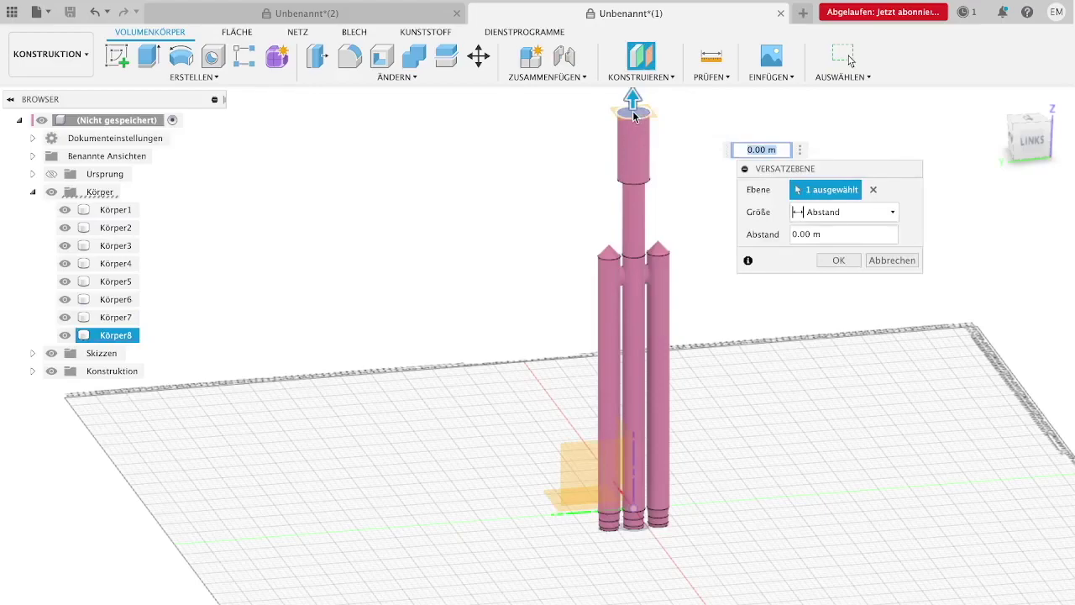
{"action": "left_click", "coordinate": [828, 257]}
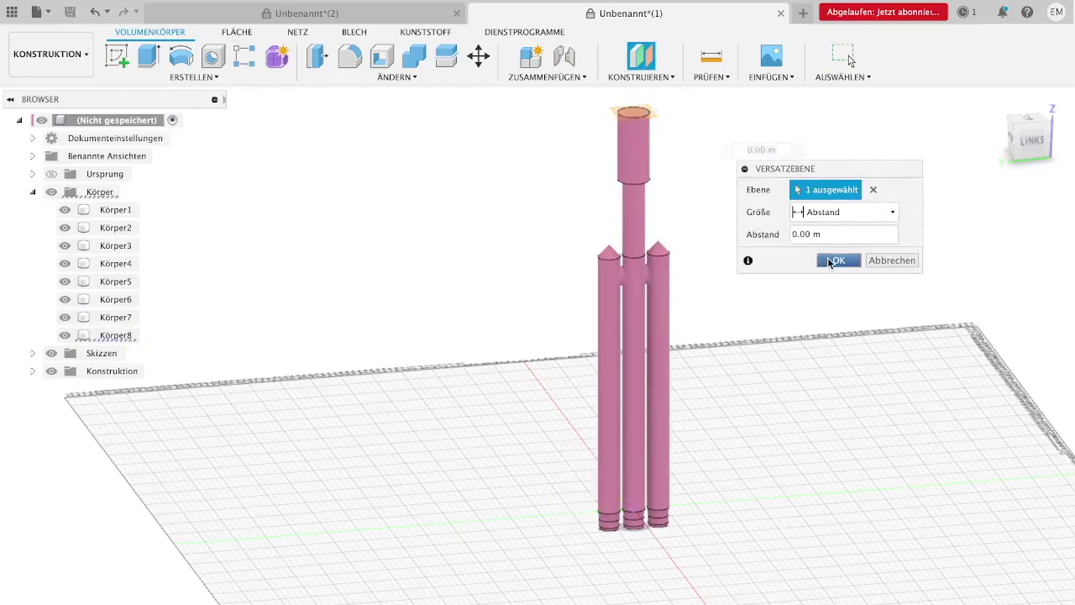
{"action": "middle_click_drag", "start_coordinate": [538, 359], "coordinate": [588, 278], "text": "shift"}
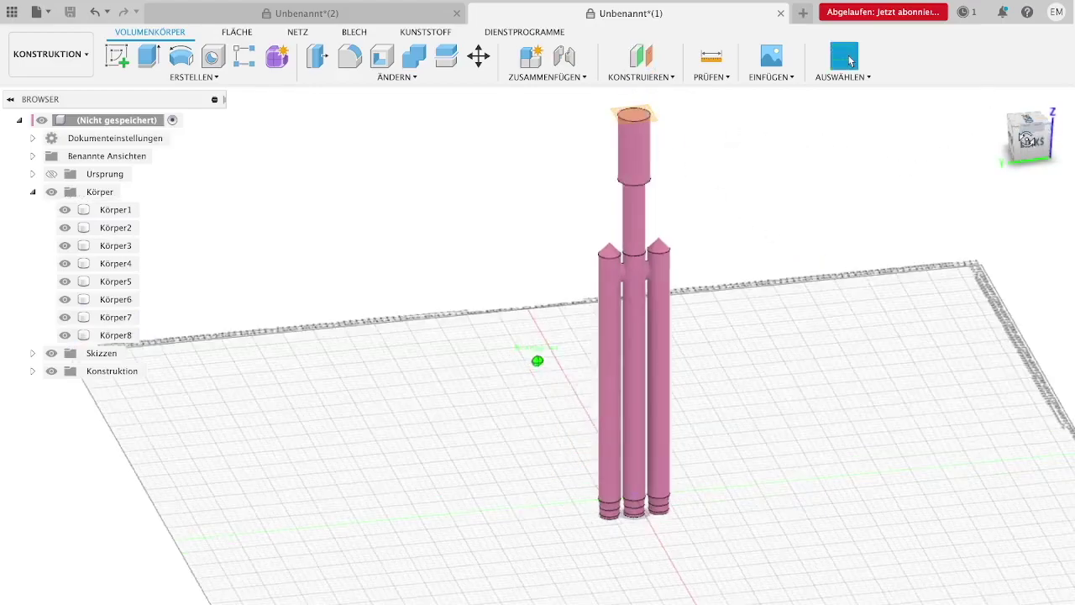
Add a second construction plane 2 m above the top face and start a sketch on it.
{"action": "key", "text": "Return"}
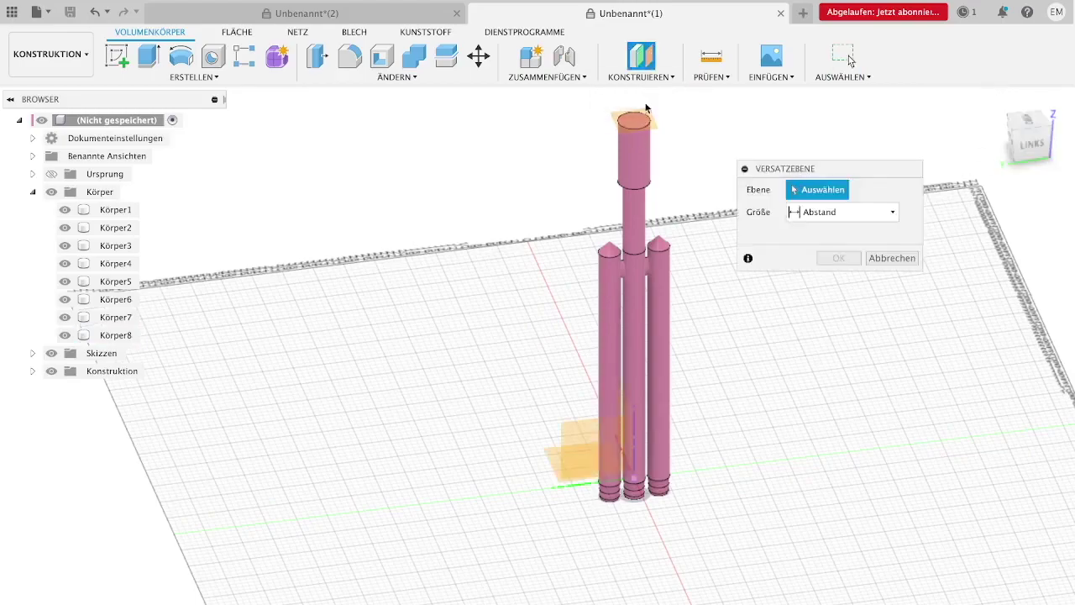
{"action": "left_click", "coordinate": [637, 124]}
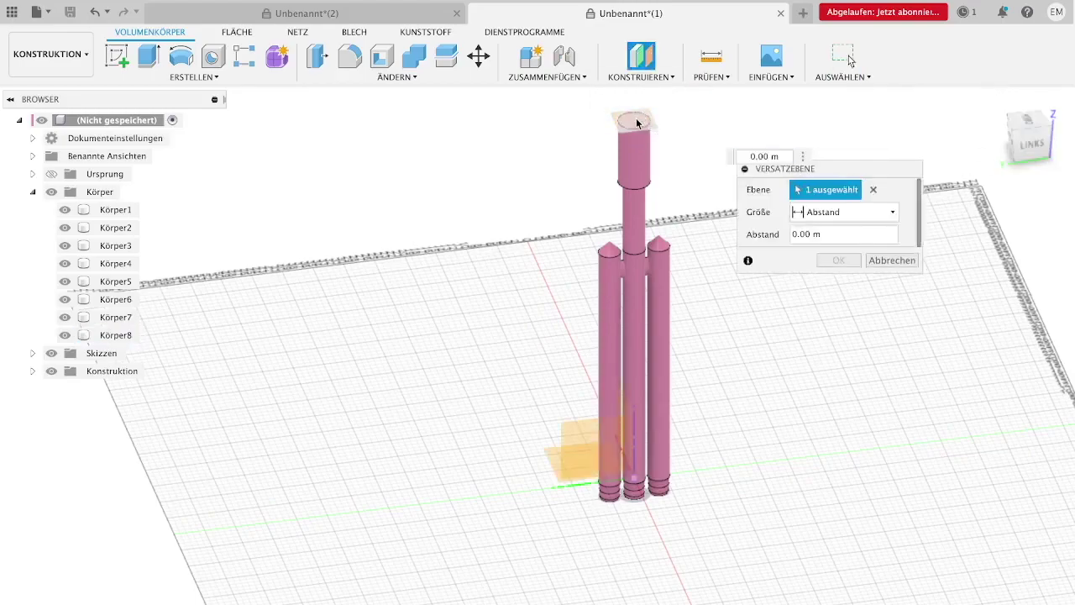
{"action": "left_click", "coordinate": [804, 232]}
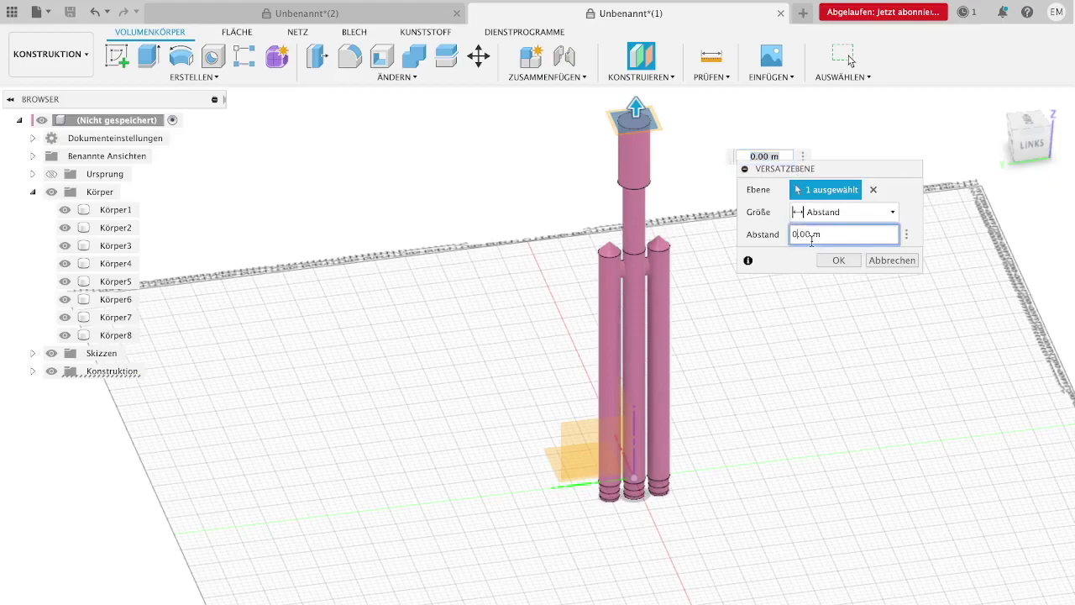
{"action": "type", "text": "2"}
{"action": "left_click", "coordinate": [829, 261]}
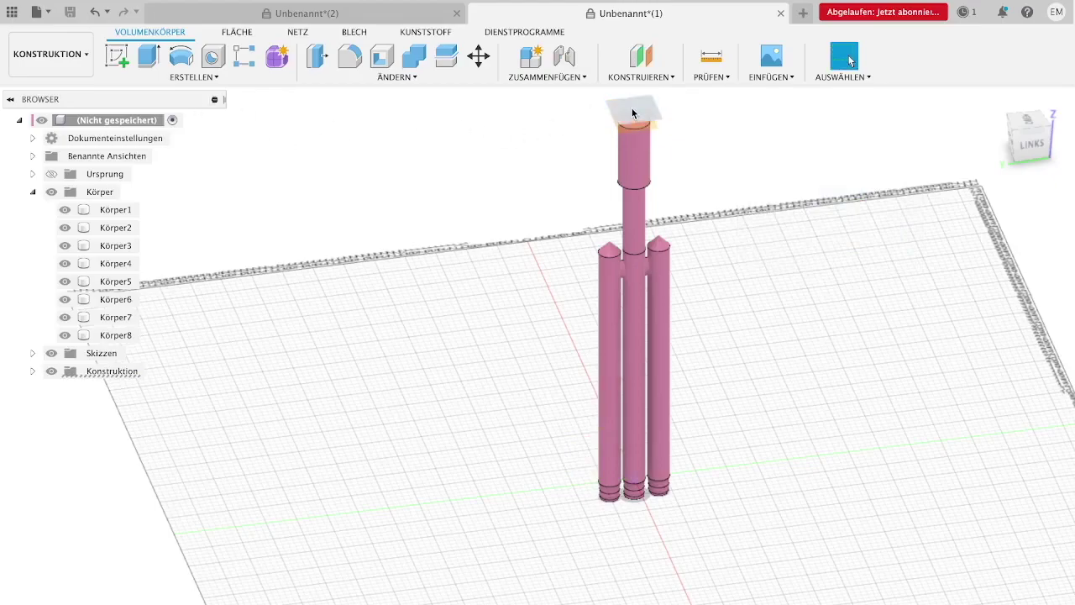
{"action": "left_click", "coordinate": [118, 56]}
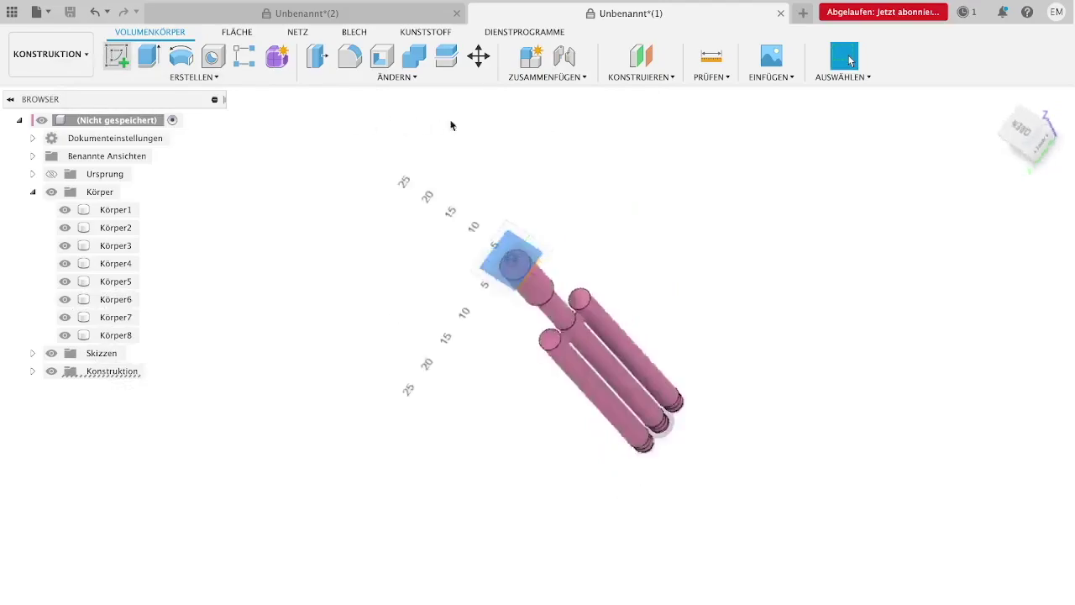
{"action": "key", "text": "c"}
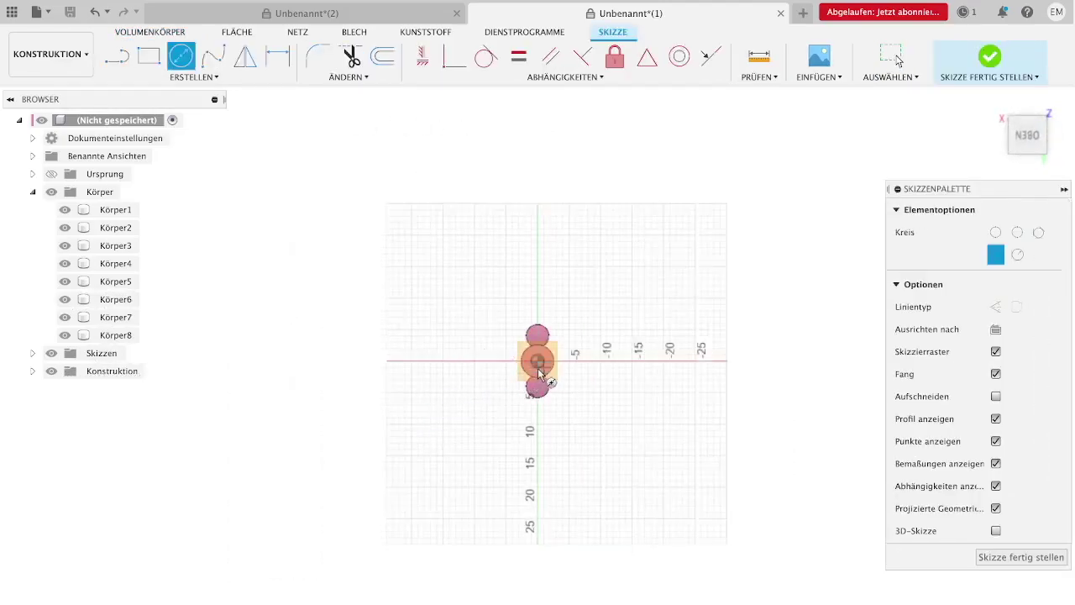
Sketch a 0.01 m circle at the origin on the raised plane and finish the sketch.
{"action": "left_click", "coordinate": [538, 363]}
{"action": "type", "text": "0.01"}
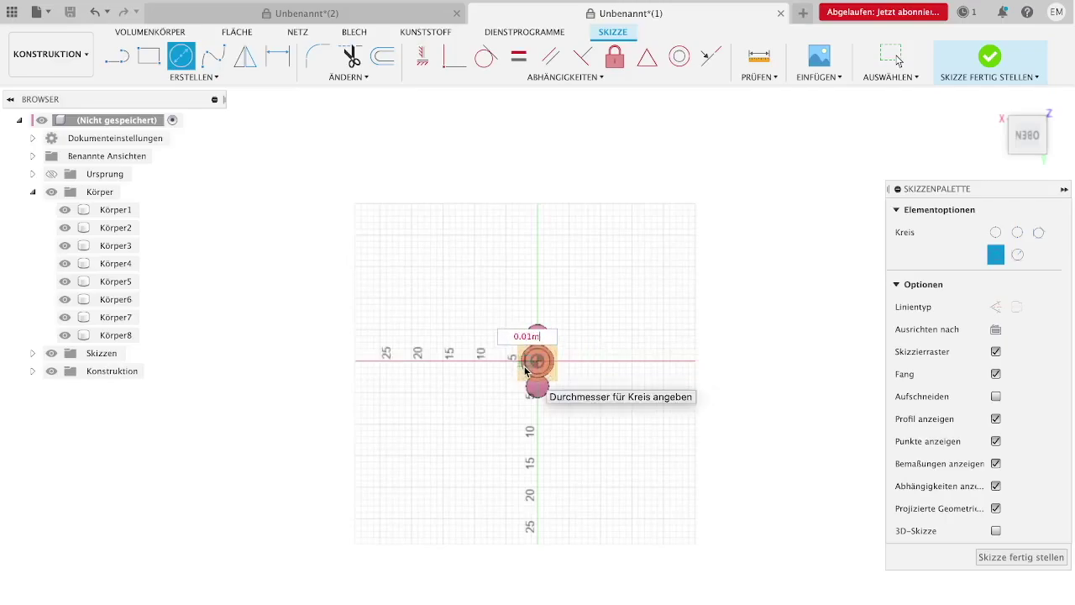
{"action": "type", "text": "m"}
{"action": "key", "text": "Return"}
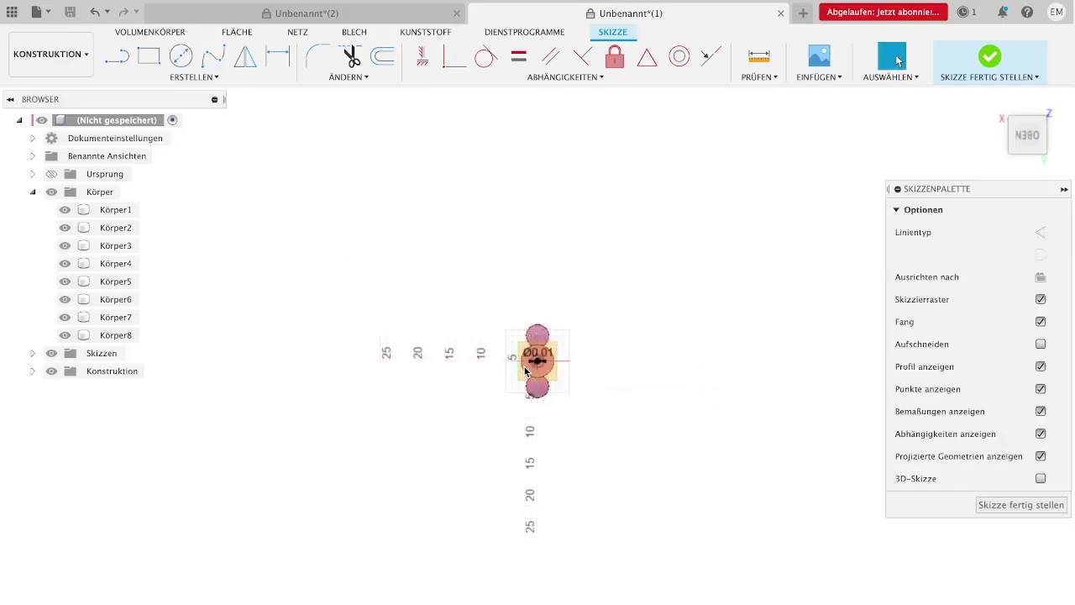
{"action": "left_click", "coordinate": [1042, 151]}
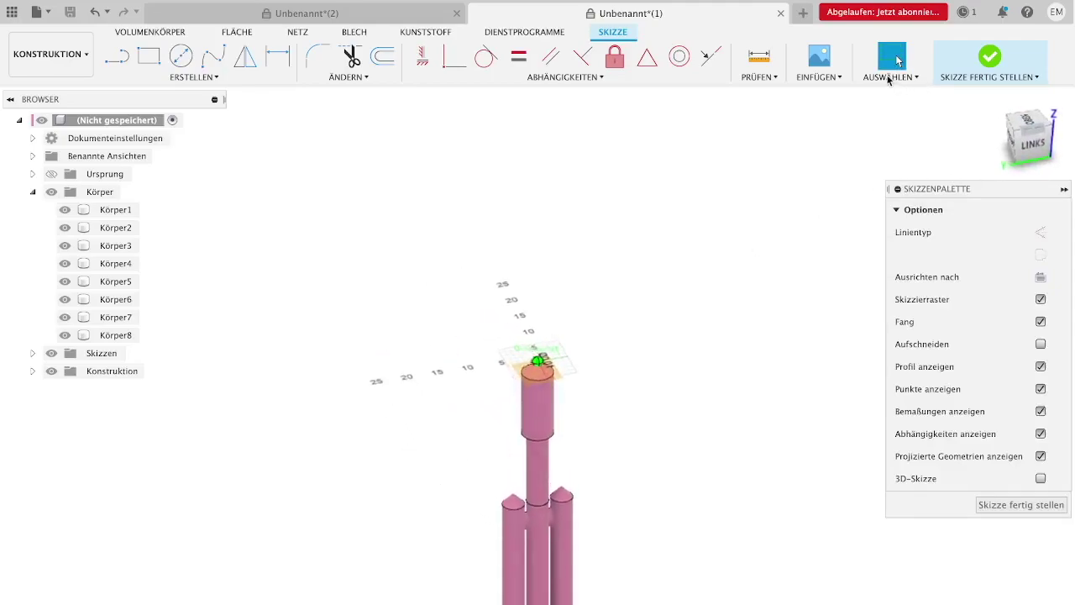
{"action": "left_click", "coordinate": [1020, 505]}
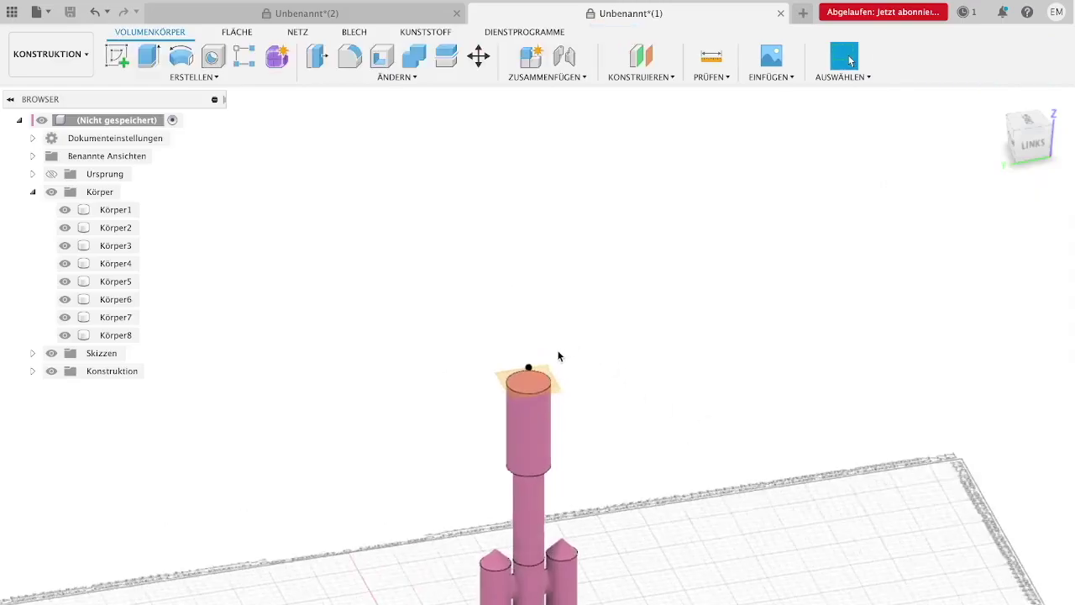
Sketch a 5.2 m circle centred on the upper stage's top face and finish the sketch.
{"action": "left_click", "coordinate": [554, 449]}
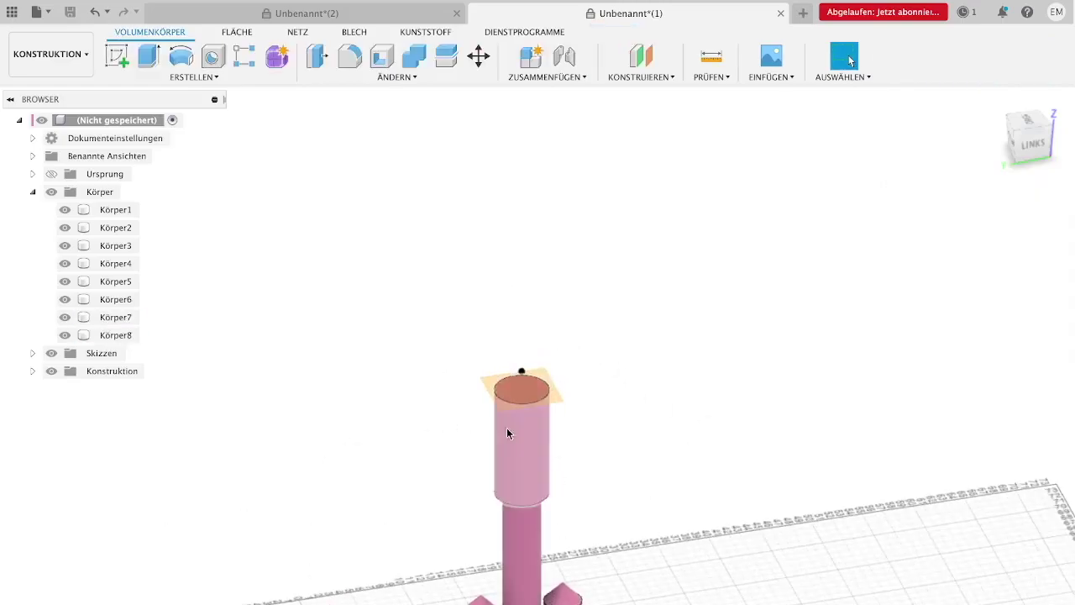
{"action": "left_click", "coordinate": [118, 57]}
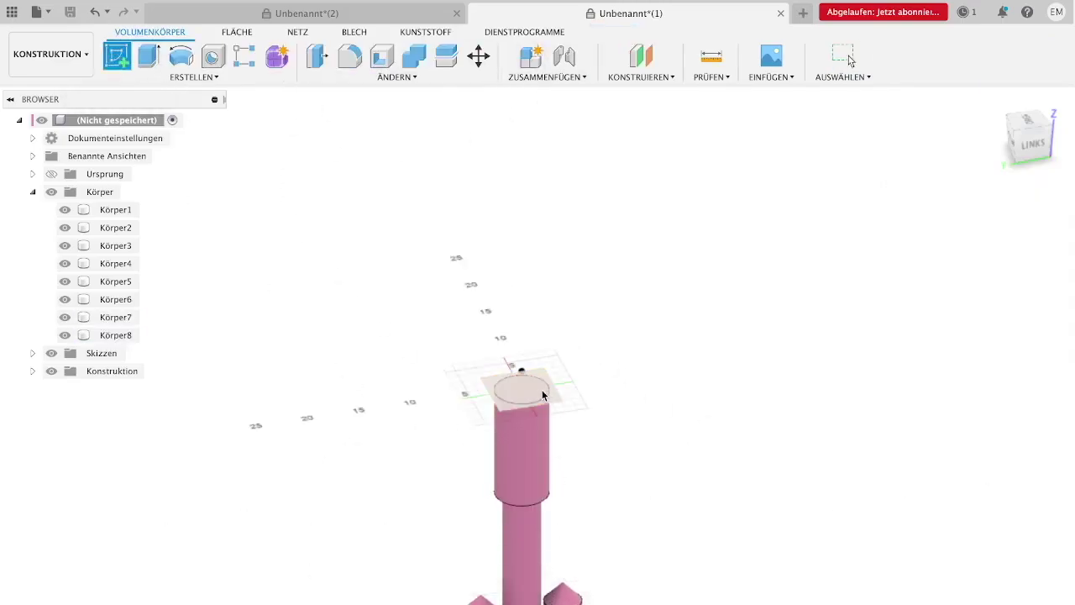
{"action": "scroll", "coordinate": [536, 404], "scroll_direction": "up", "scroll_amount": 5}
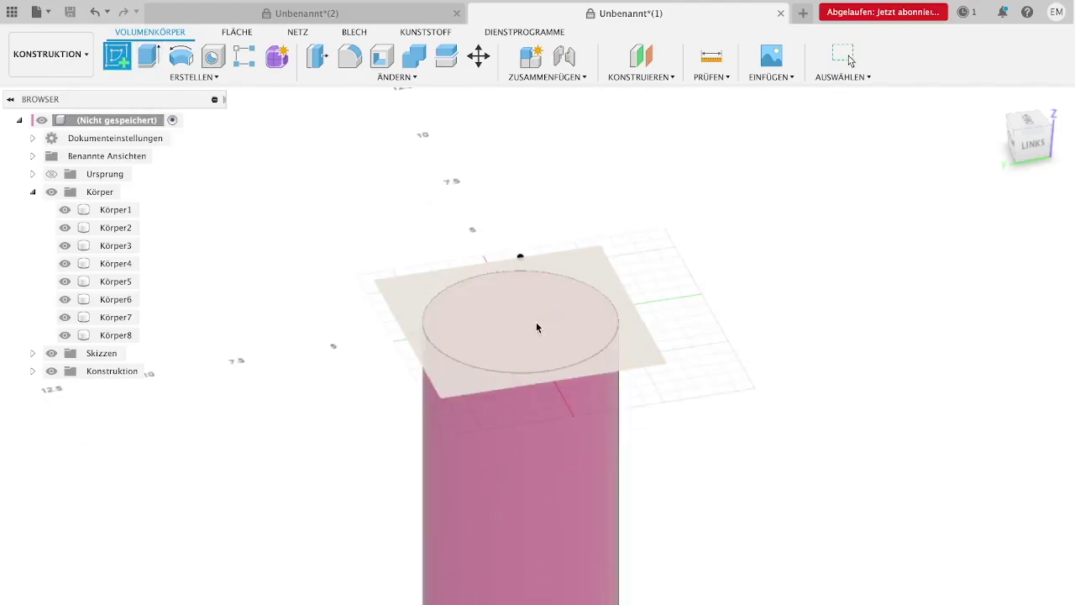
{"action": "left_click", "coordinate": [547, 354]}
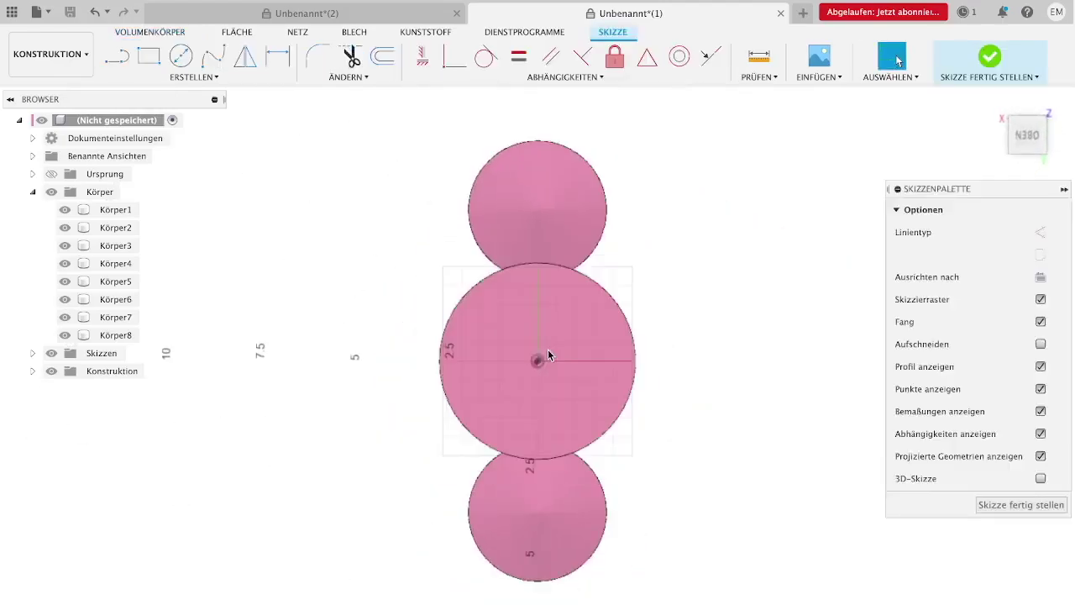
{"action": "key", "text": "c"}
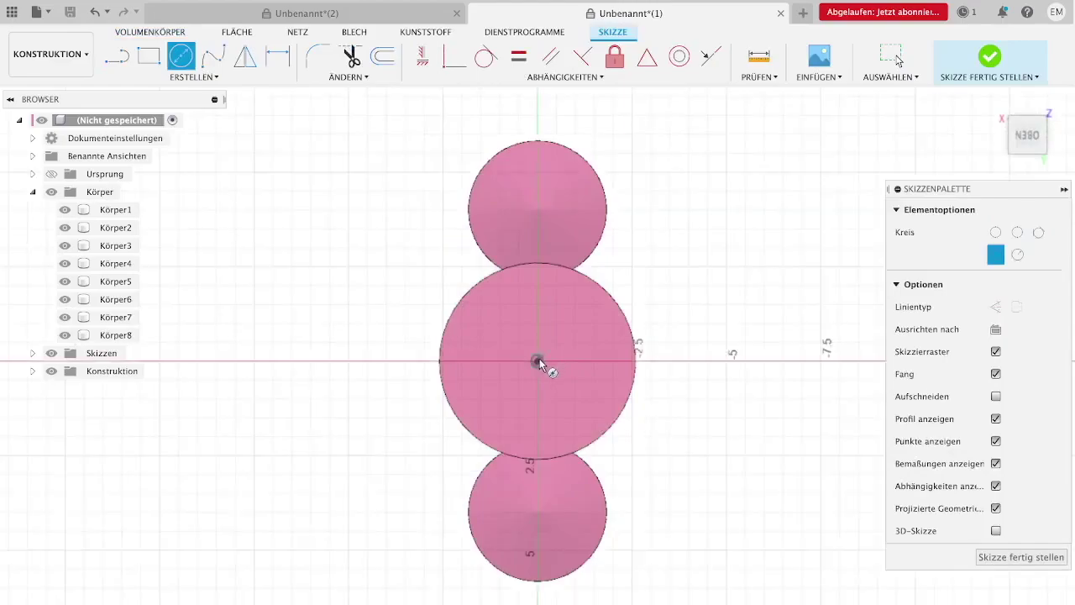
{"action": "left_click", "coordinate": [539, 362]}
{"action": "type", "text": "2"}
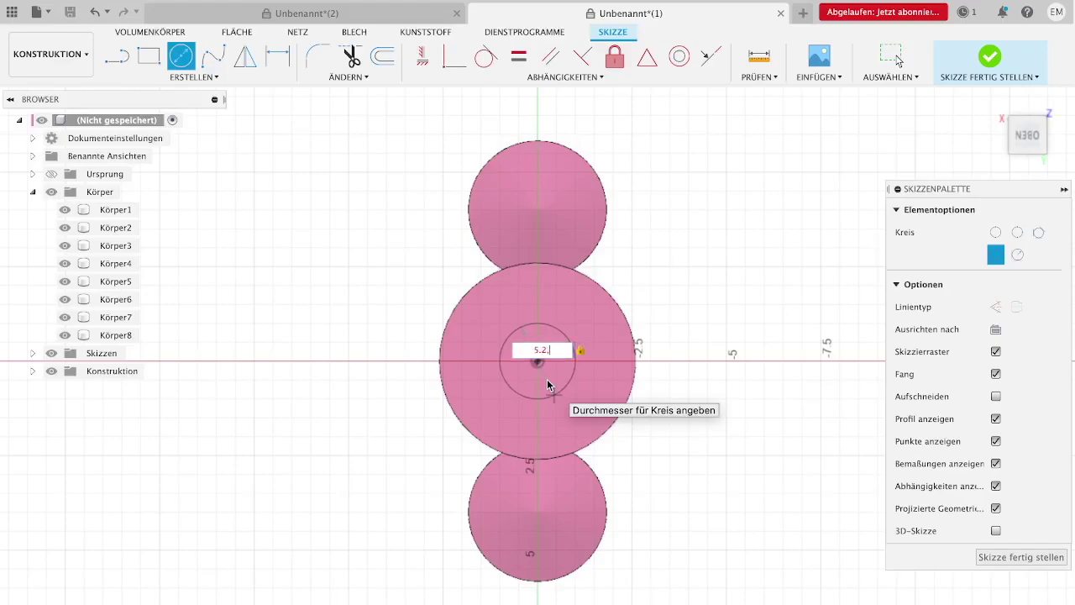
{"action": "key", "text": "Return"}
{"action": "key", "text": "Escape"}
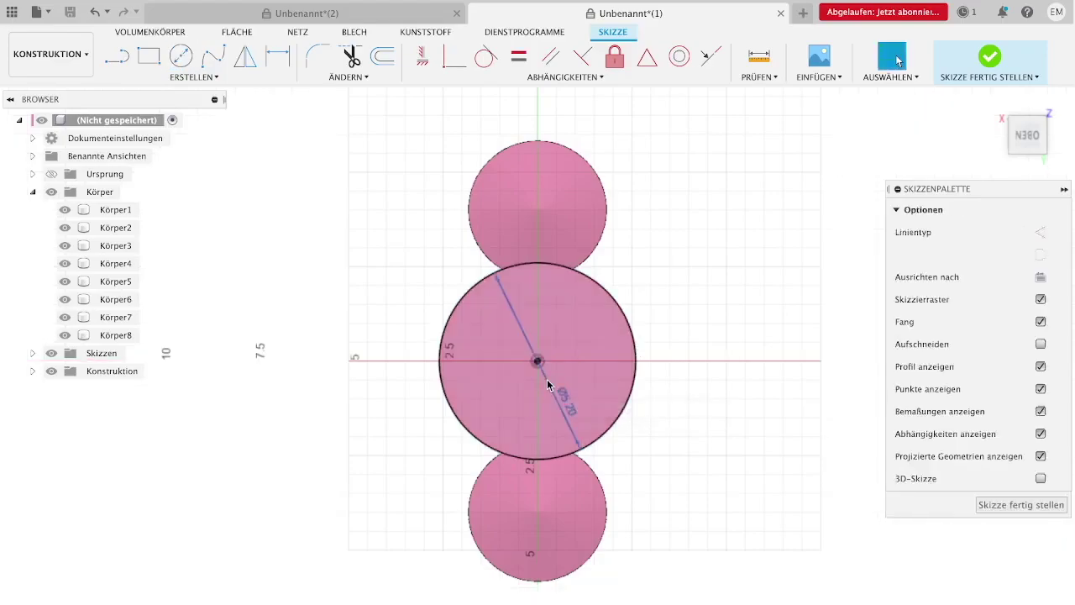
{"action": "left_click", "coordinate": [996, 510]}
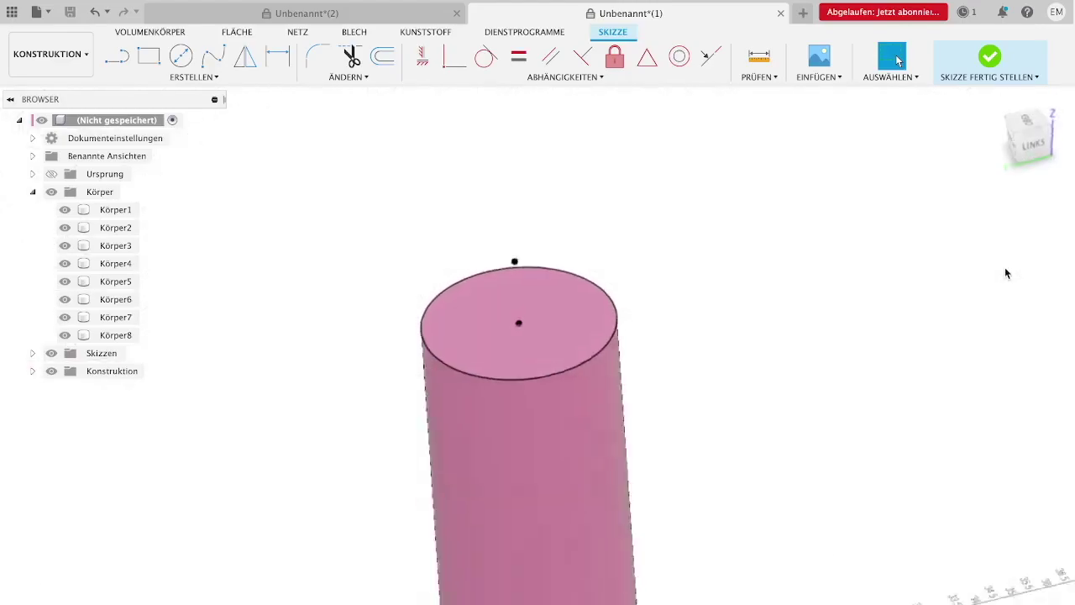
{"action": "left_click", "coordinate": [216, 78]}
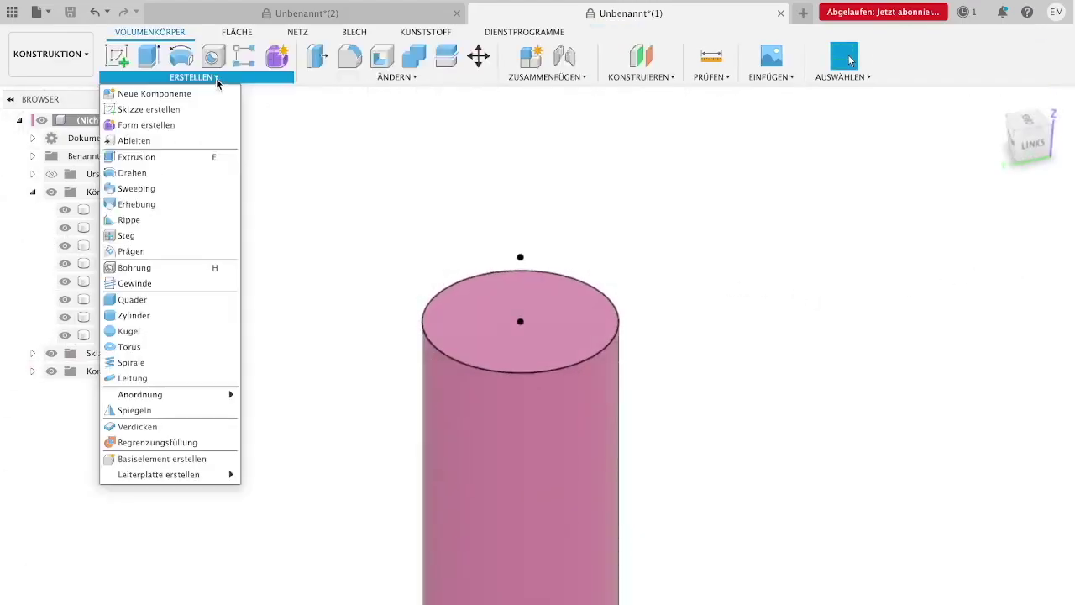
Loft from the upper stage's top face to the tip point, forming a joined cone nose.
{"action": "left_click", "coordinate": [137, 204]}
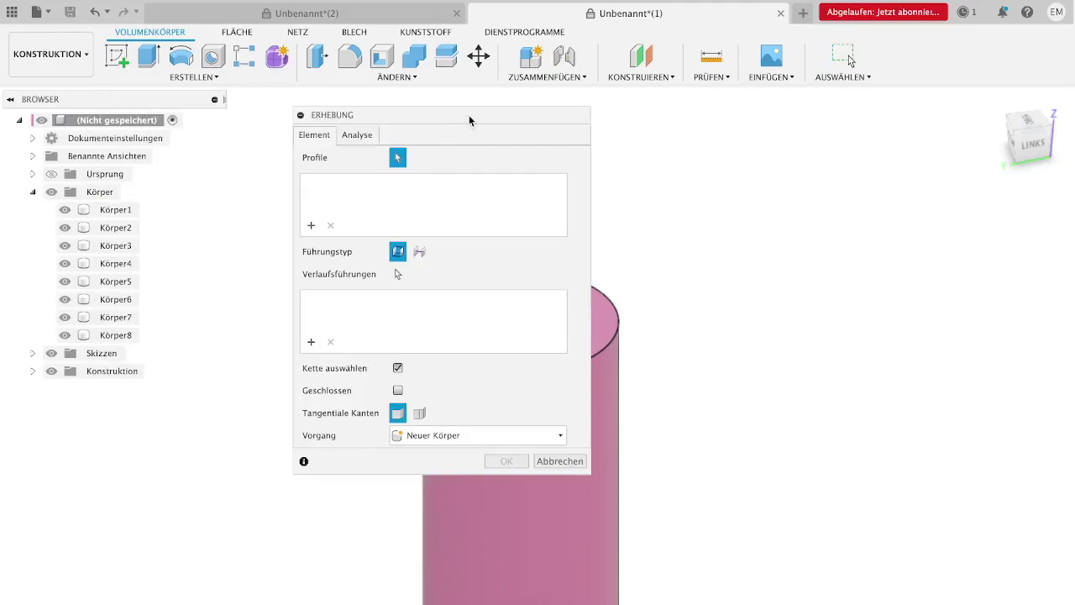
{"action": "left_click_drag", "start_coordinate": [469, 120], "coordinate": [212, 183]}
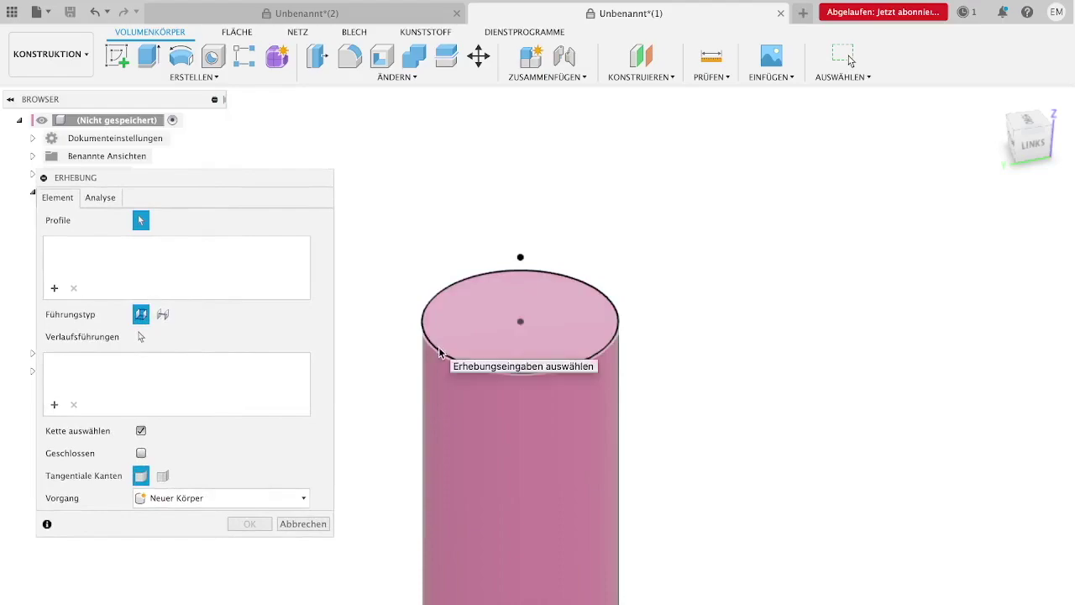
{"action": "left_click", "coordinate": [474, 315]}
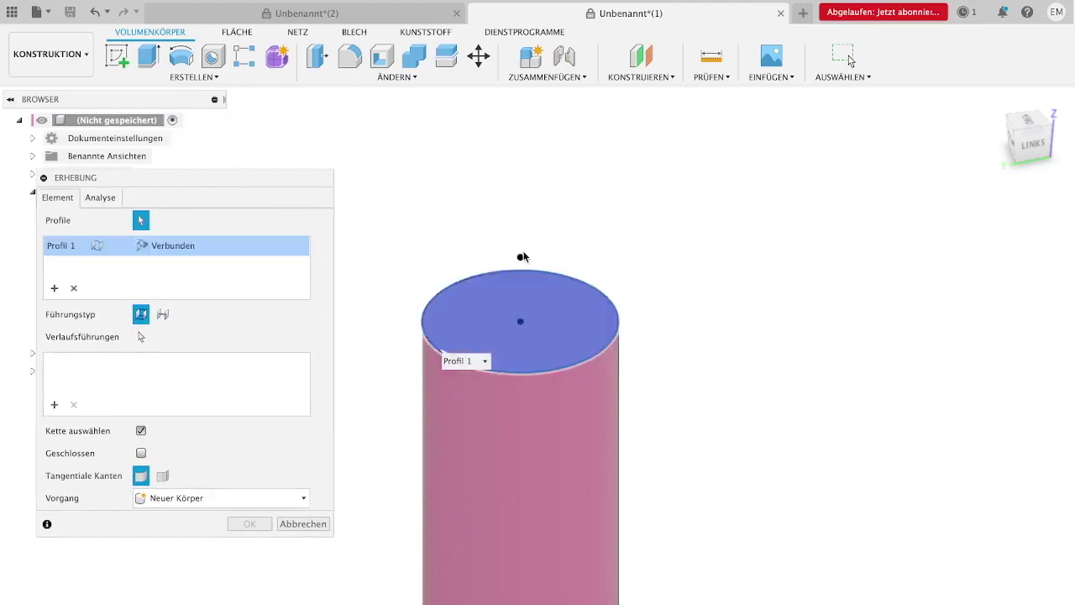
{"action": "left_click", "coordinate": [521, 260]}
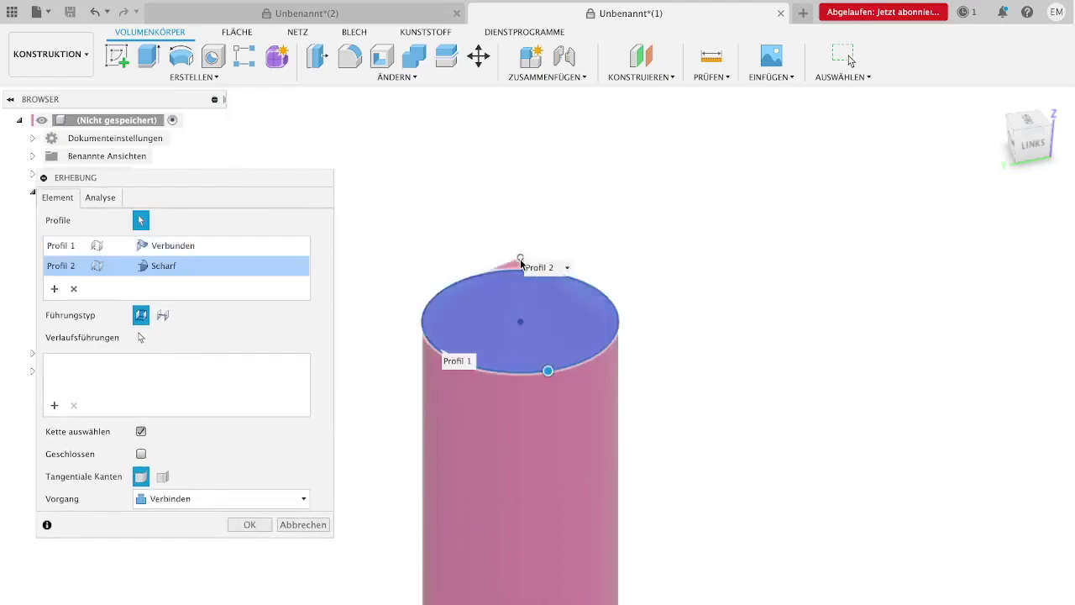
{"action": "left_click", "coordinate": [251, 525]}
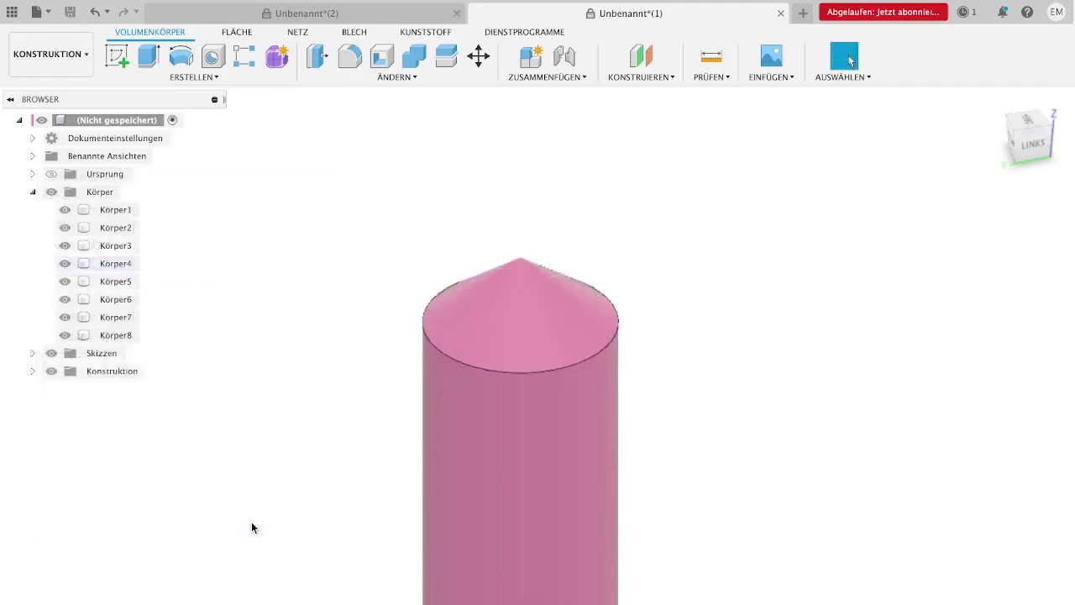
Fillet the upper stage's lower edge at the slim middle stage with a 0.50 m radius.
{"action": "scroll", "coordinate": [995, 163], "scroll_direction": "down", "scroll_amount": 3}
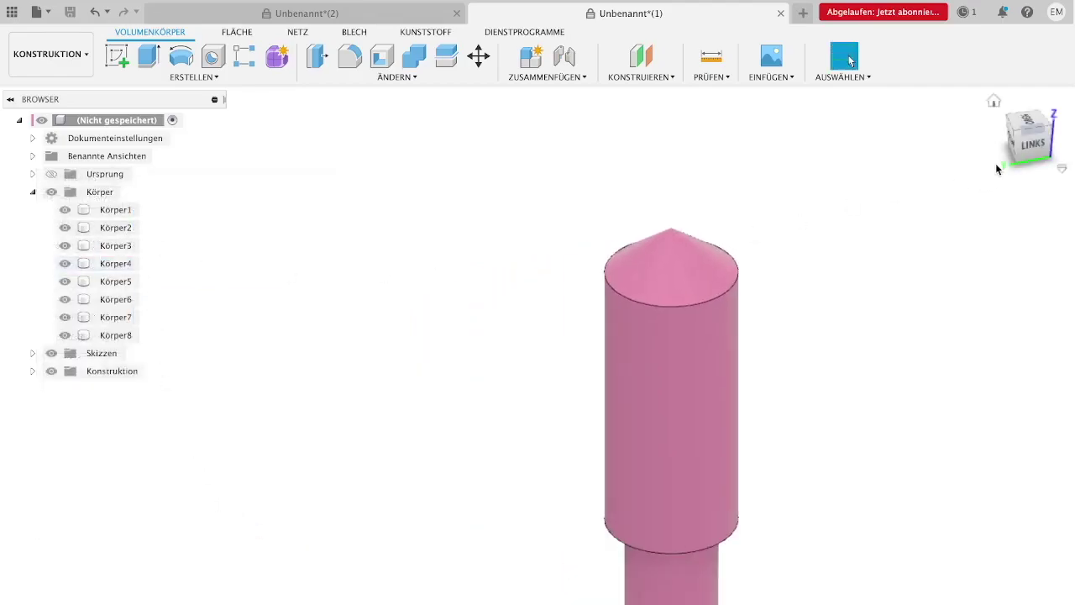
{"action": "scroll", "coordinate": [969, 254], "scroll_direction": "down", "scroll_amount": 2}
{"action": "left_click_drag", "start_coordinate": [1025, 157], "coordinate": [990, 140]}
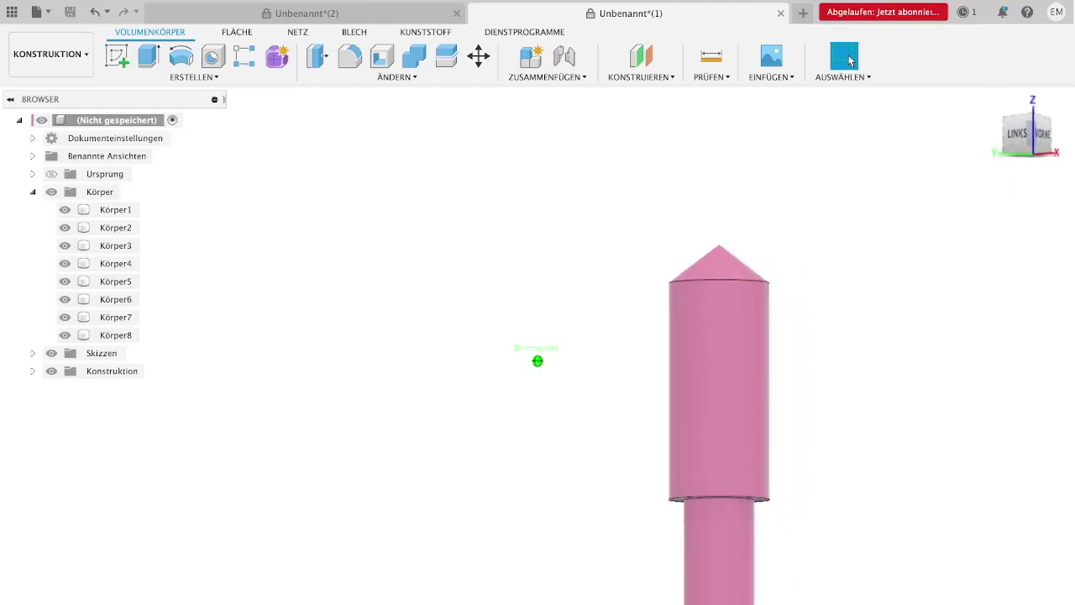
{"action": "scroll", "coordinate": [874, 360], "scroll_direction": "up", "scroll_amount": 3}
{"action": "left_click", "coordinate": [351, 57]}
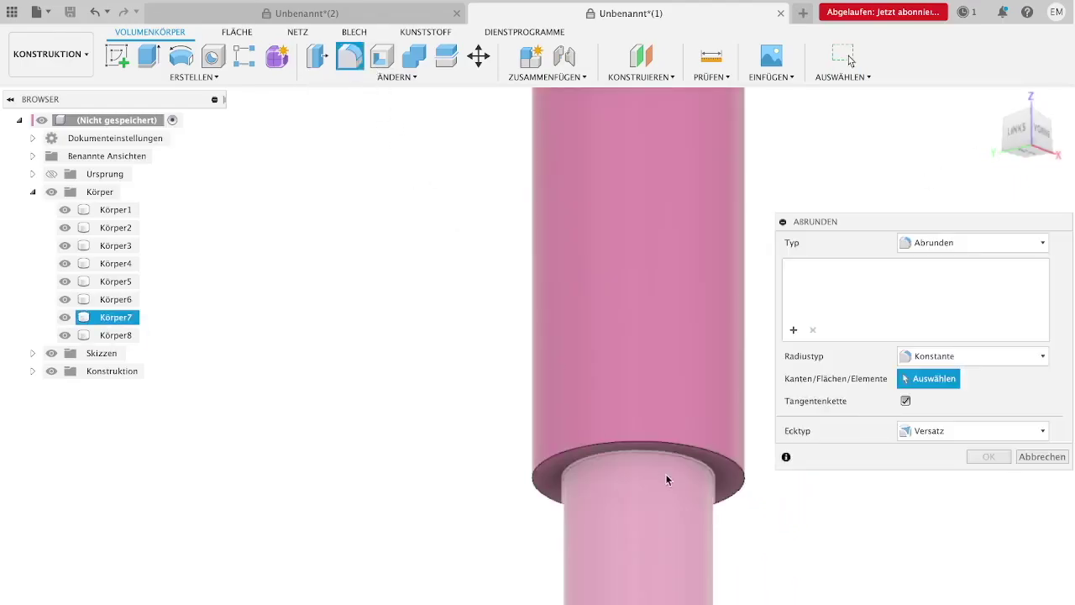
{"action": "left_click", "coordinate": [659, 444]}
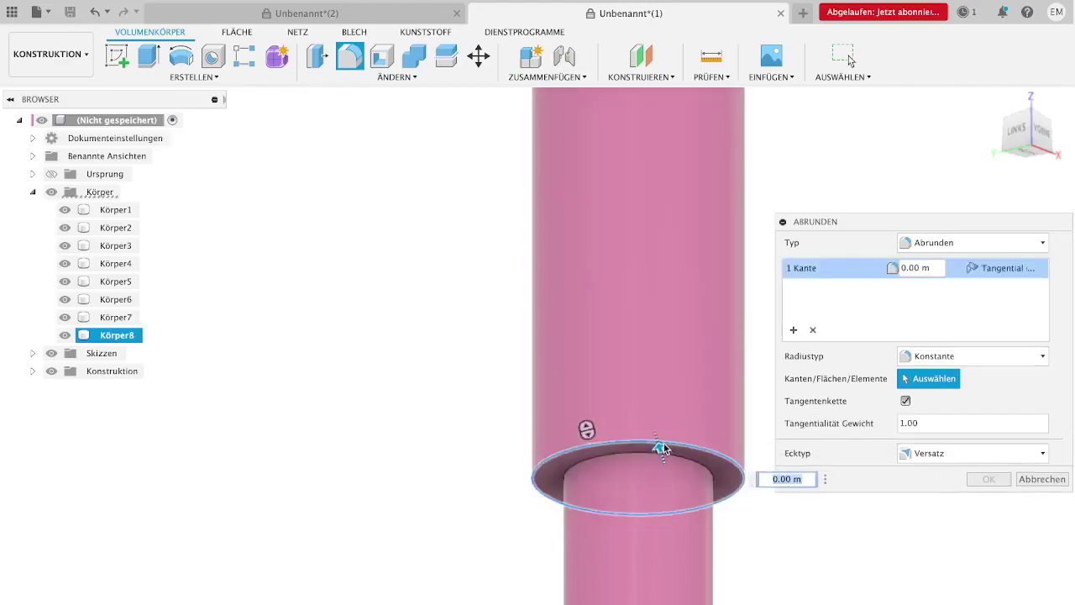
{"action": "type", "text": "0.75"}
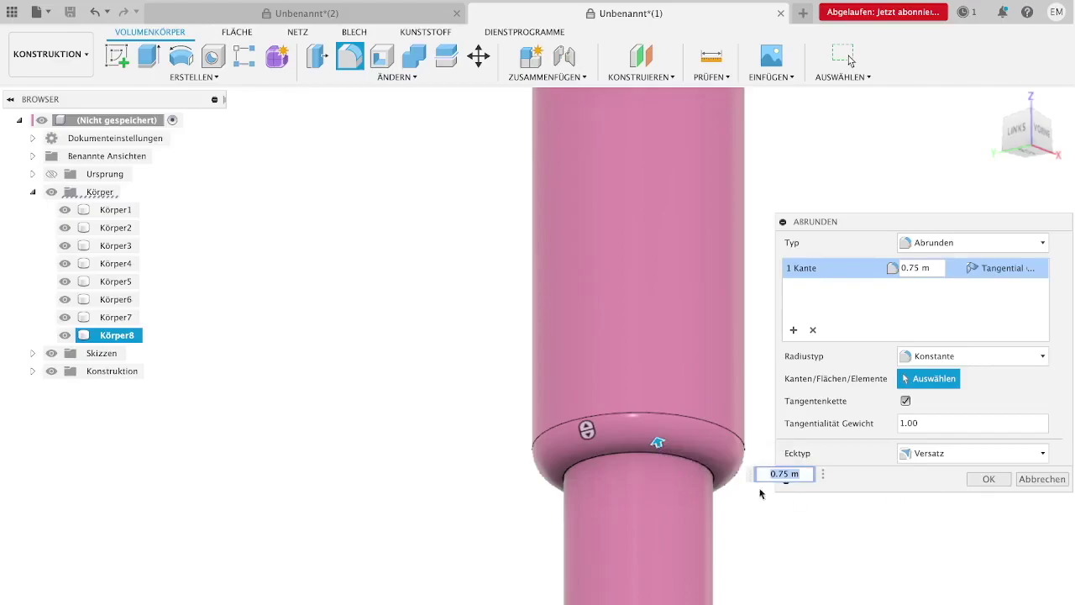
{"action": "left_click_drag", "start_coordinate": [657, 443], "coordinate": [657, 441]}
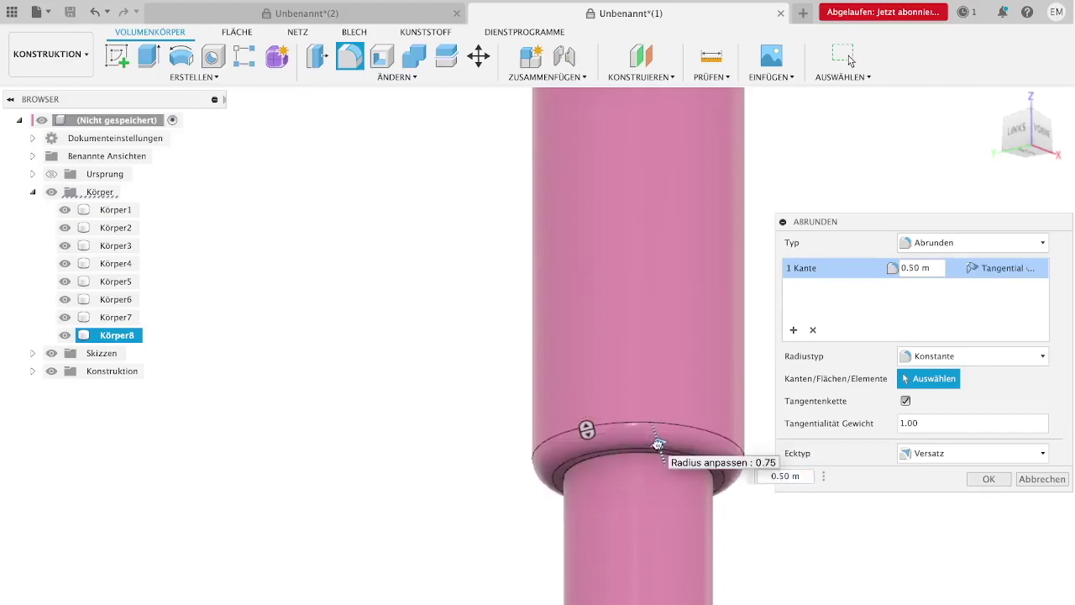
{"action": "left_click_drag", "start_coordinate": [657, 441], "coordinate": [659, 442]}
{"action": "left_click", "coordinate": [983, 481]}
{"action": "scroll", "coordinate": [415, 365], "scroll_direction": "down", "scroll_amount": 2}
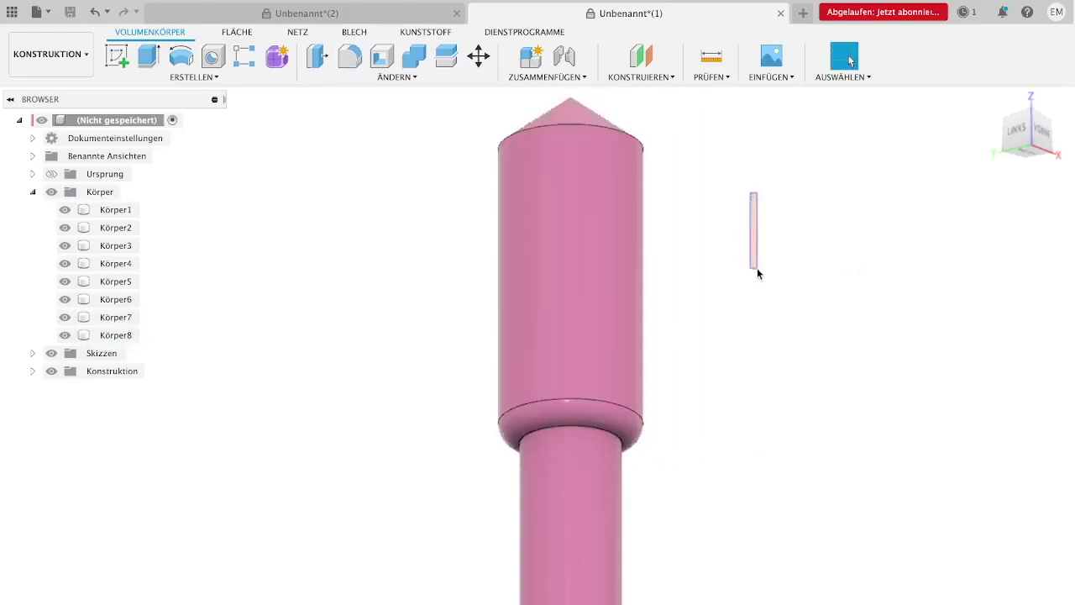
{"action": "left_click", "coordinate": [1044, 146]}
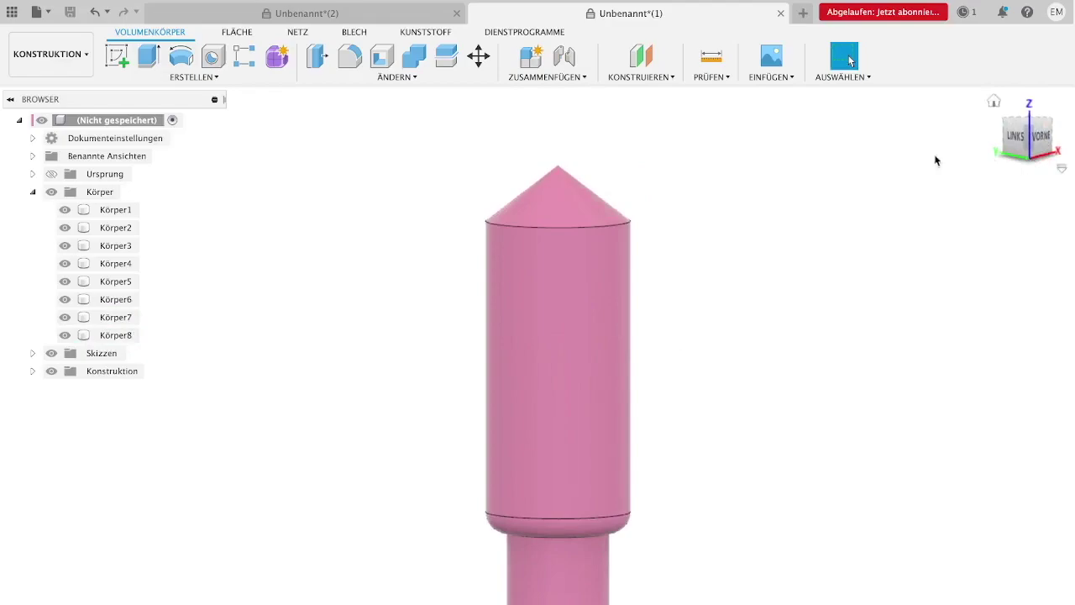
Fillet the edge below the cone with a 3.50 m radius for a domed nose.
{"action": "left_click", "coordinate": [363, 68]}
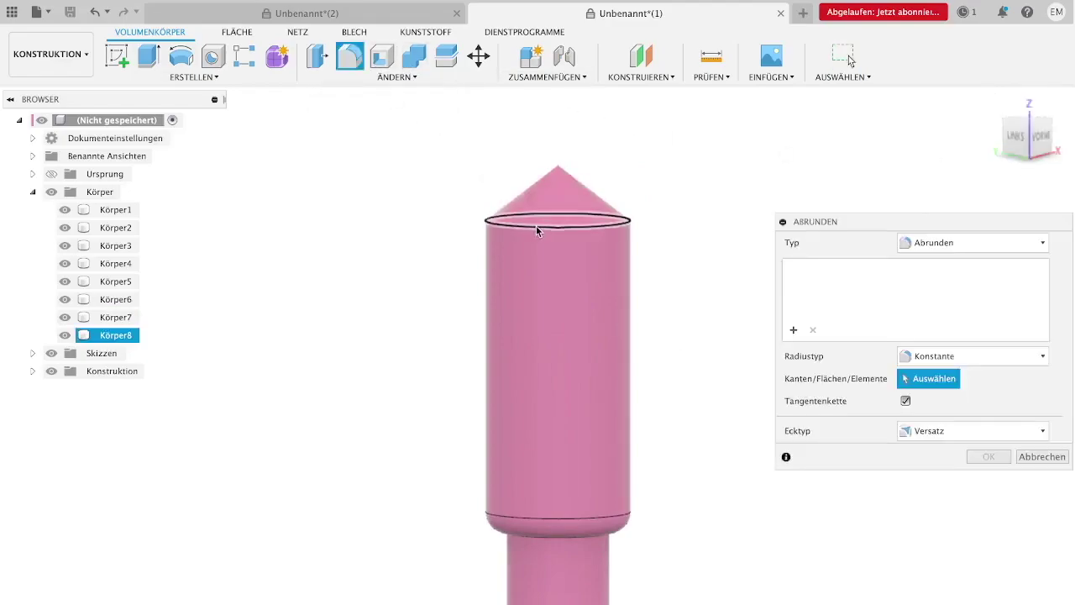
{"action": "left_click", "coordinate": [537, 227]}
{"action": "type", "text": "2"}
{"action": "type", "text": "6"}
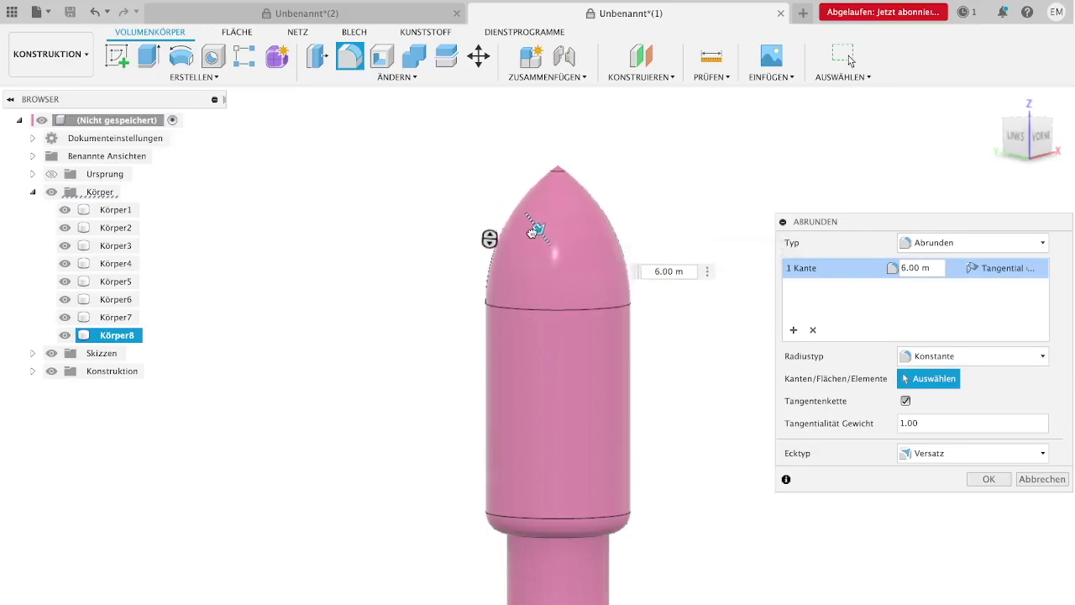
{"action": "type", "text": "4"}
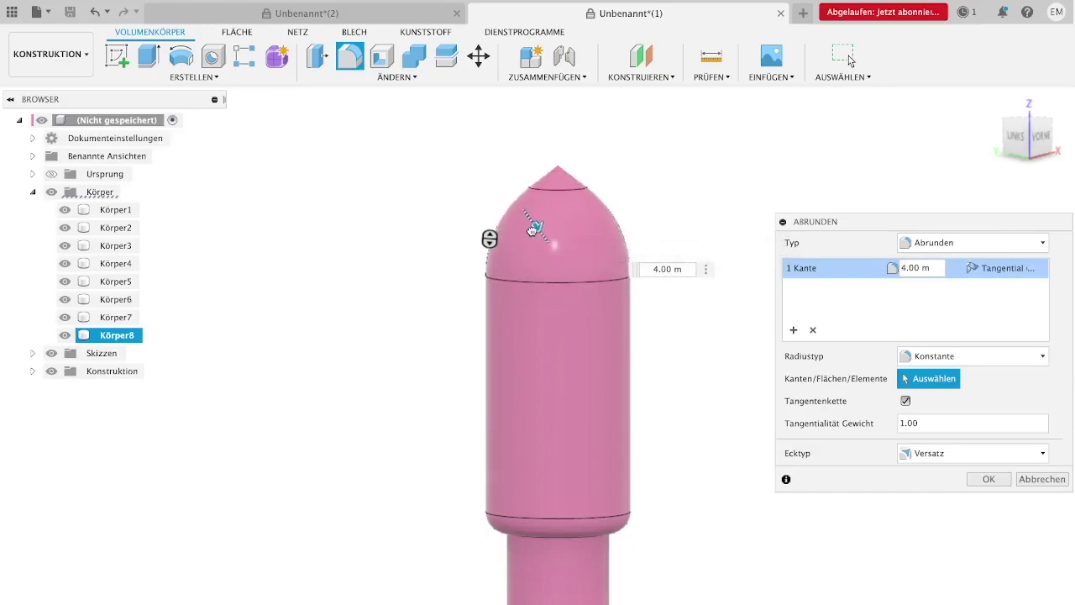
{"action": "type", "text": "3.5"}
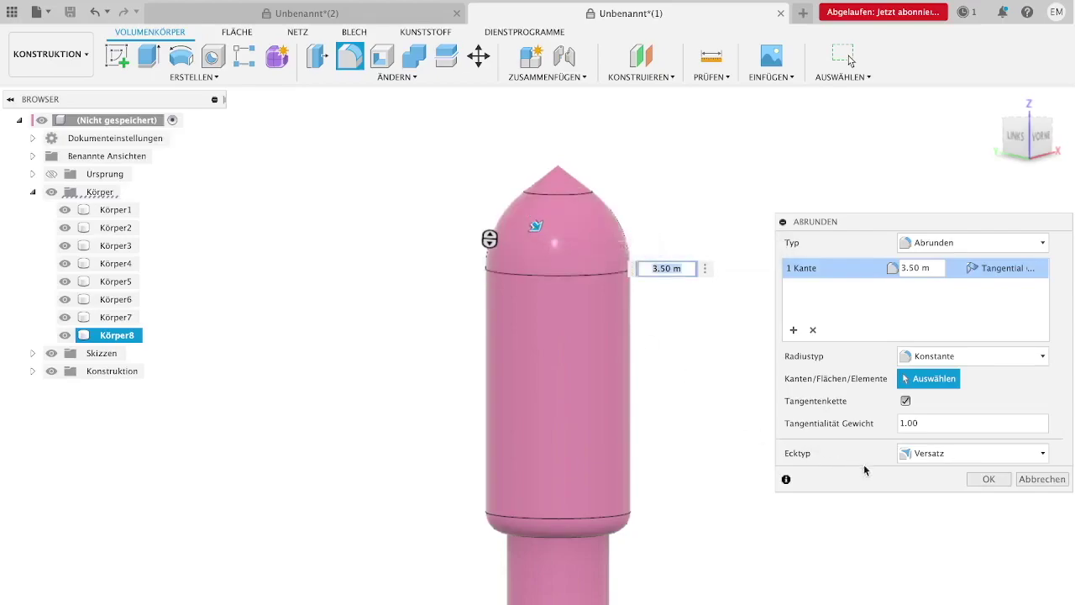
{"action": "left_click", "coordinate": [985, 480]}
{"action": "scroll", "coordinate": [573, 379], "scroll_direction": "down", "scroll_amount": 2}
{"action": "scroll", "coordinate": [574, 379], "scroll_direction": "down", "scroll_amount": 3}
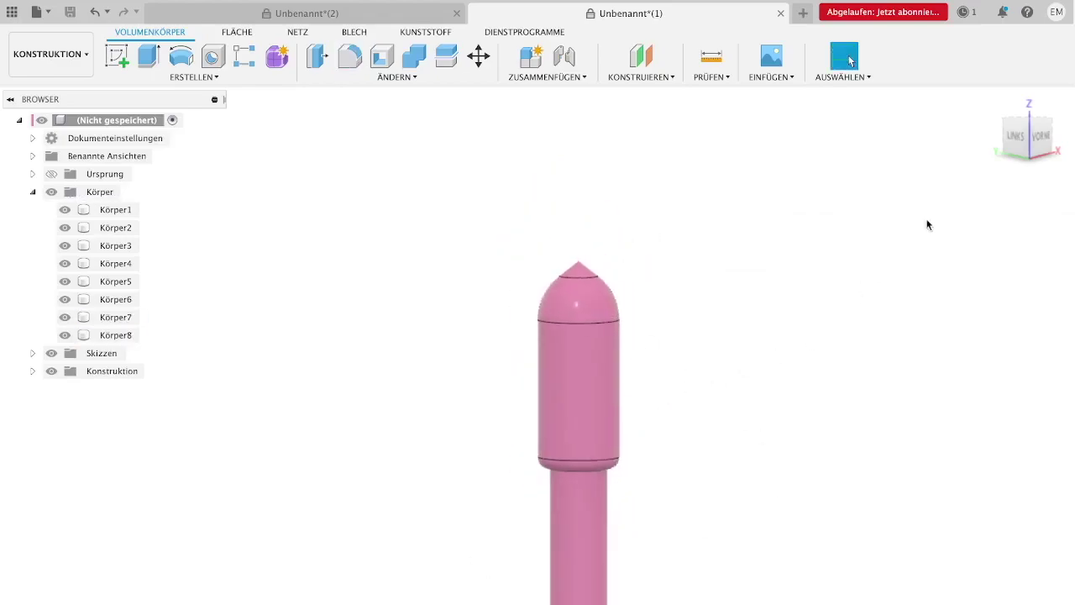
{"action": "left_click_drag", "start_coordinate": [1035, 145], "coordinate": [1012, 142]}
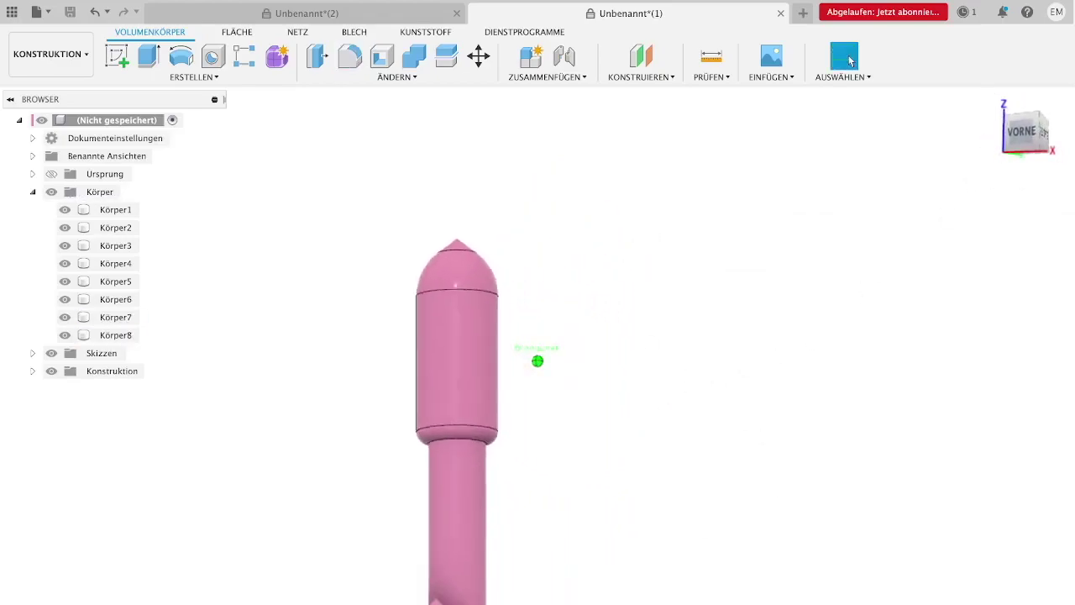
Fillet both side boosters' top edges below the cone tips at 1.5 m, after first trying 3 m.
{"action": "middle_click_drag", "start_coordinate": [538, 362], "coordinate": [538, 437], "text": "shift"}
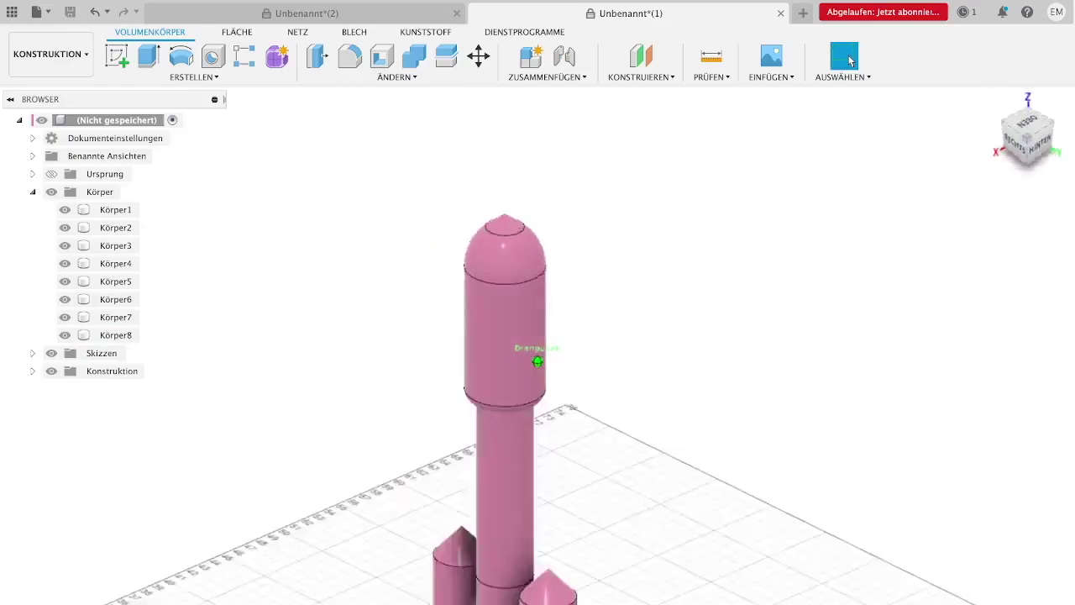
{"action": "middle_click_drag", "start_coordinate": [538, 361], "coordinate": [698, 206], "text": "shift"}
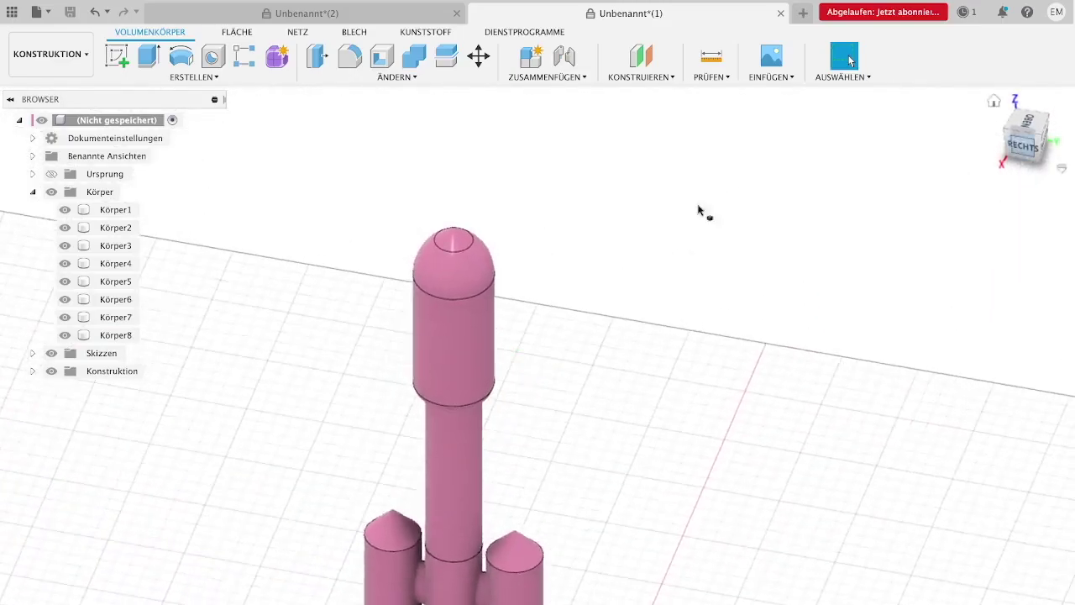
{"action": "mouse_move", "coordinate": [512, 552]}
{"action": "middle_mouse_down"}
{"action": "mouse_move", "coordinate": [590, 403]}
{"action": "mouse_move", "coordinate": [608, 392]}
{"action": "middle_mouse_up"}
{"action": "scroll", "coordinate": [607, 392], "scroll_direction": "up", "scroll_amount": 3}
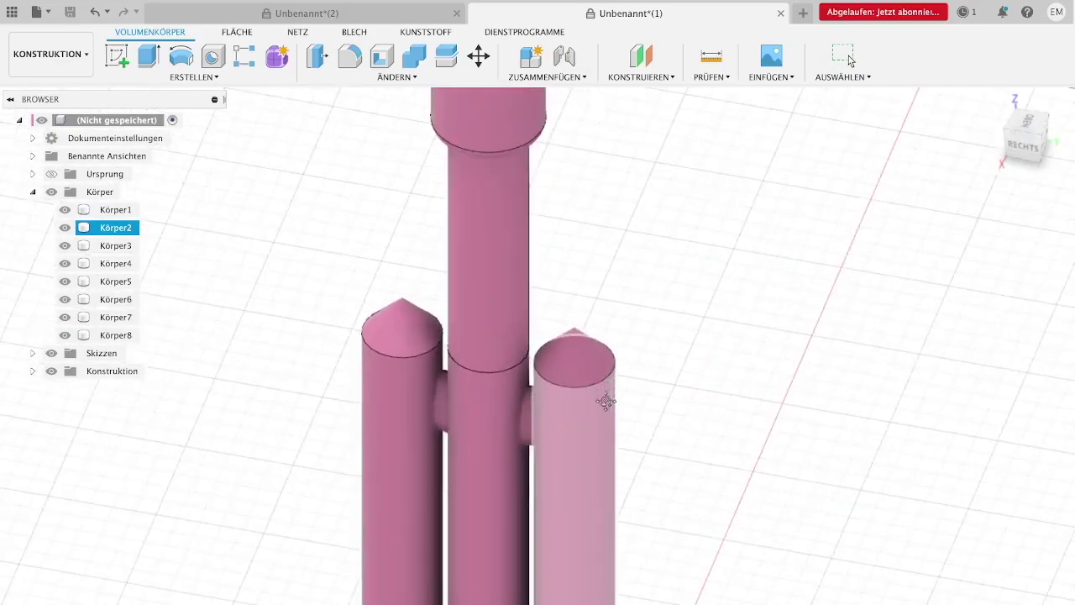
{"action": "left_click", "coordinate": [351, 59]}
{"action": "left_click", "coordinate": [388, 356]}
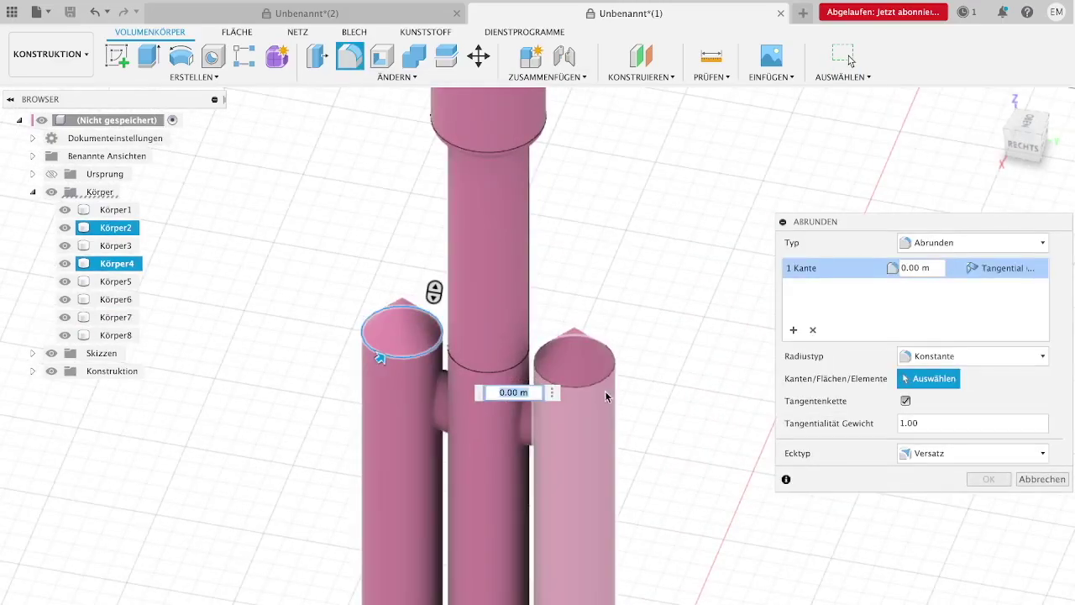
{"action": "left_click", "coordinate": [601, 380]}
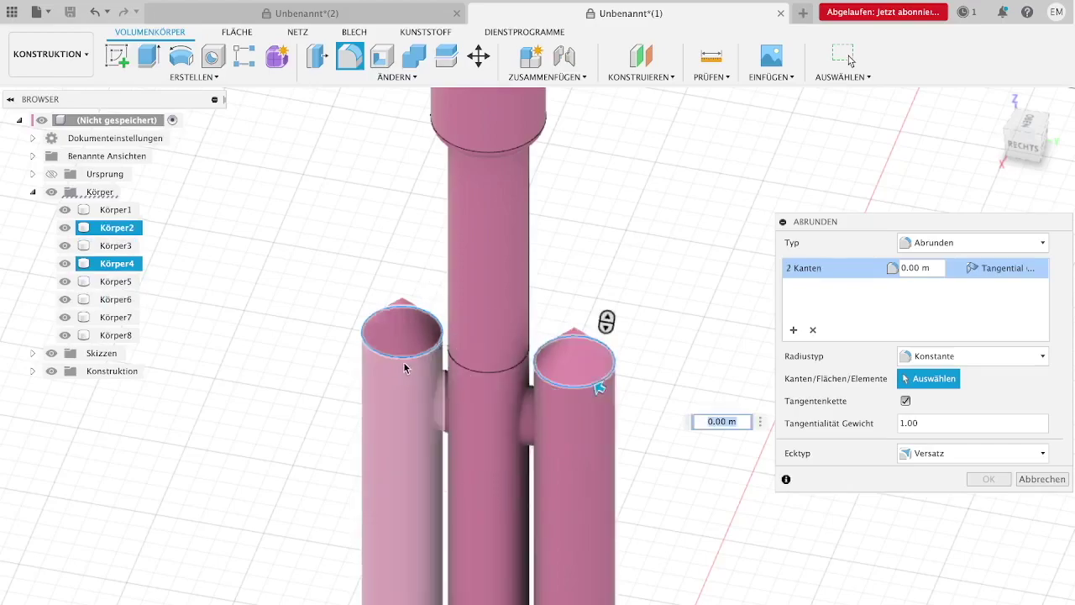
{"action": "type", "text": "3"}
{"action": "key", "text": "Return"}
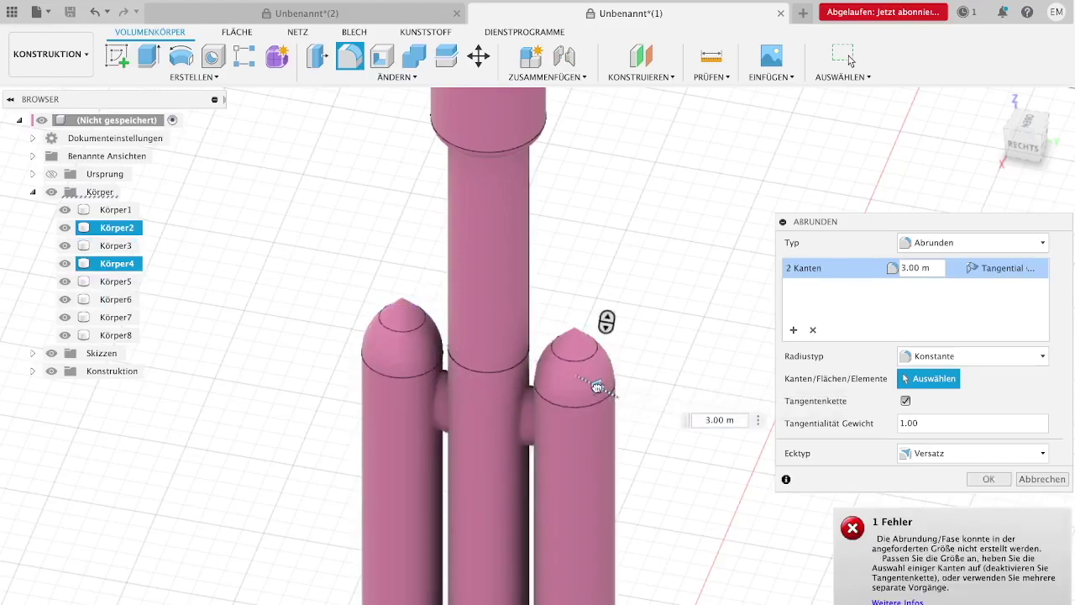
{"action": "type", "text": "1.5"}
{"action": "key", "text": "Return"}
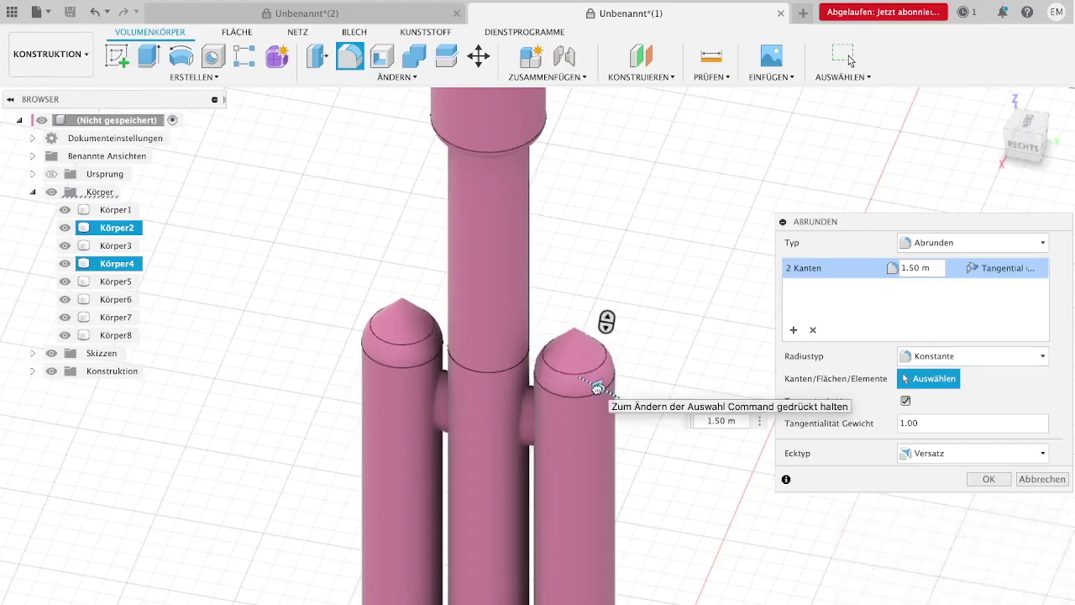
{"action": "left_click", "coordinate": [981, 481]}
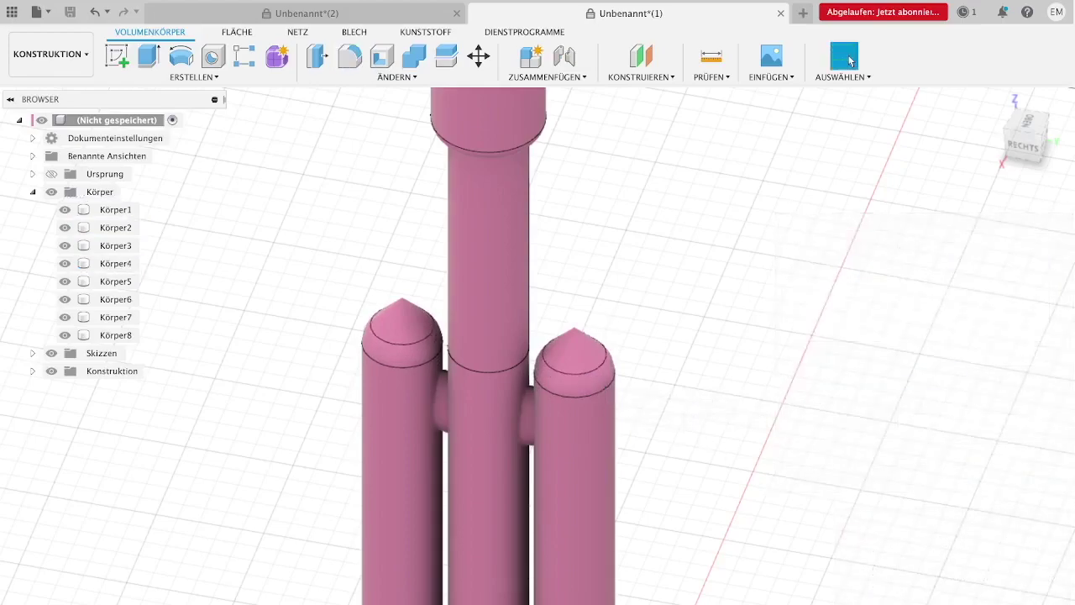
{"action": "scroll", "coordinate": [764, 343], "scroll_direction": "down", "scroll_amount": 3}
{"action": "scroll", "coordinate": [760, 376], "scroll_direction": "down", "scroll_amount": 1}
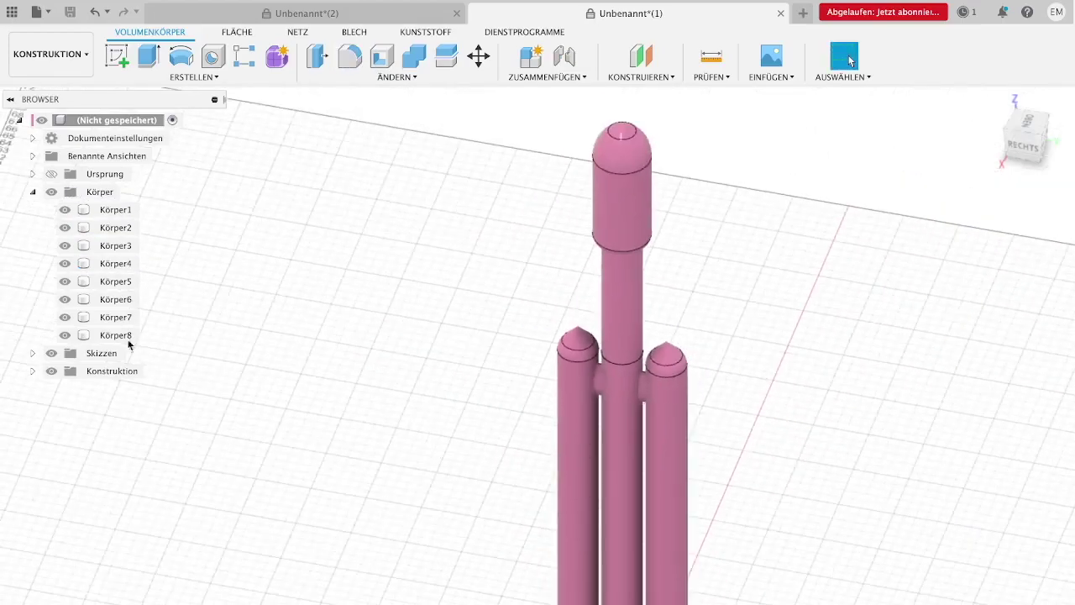
{"action": "left_click", "coordinate": [1011, 143]}
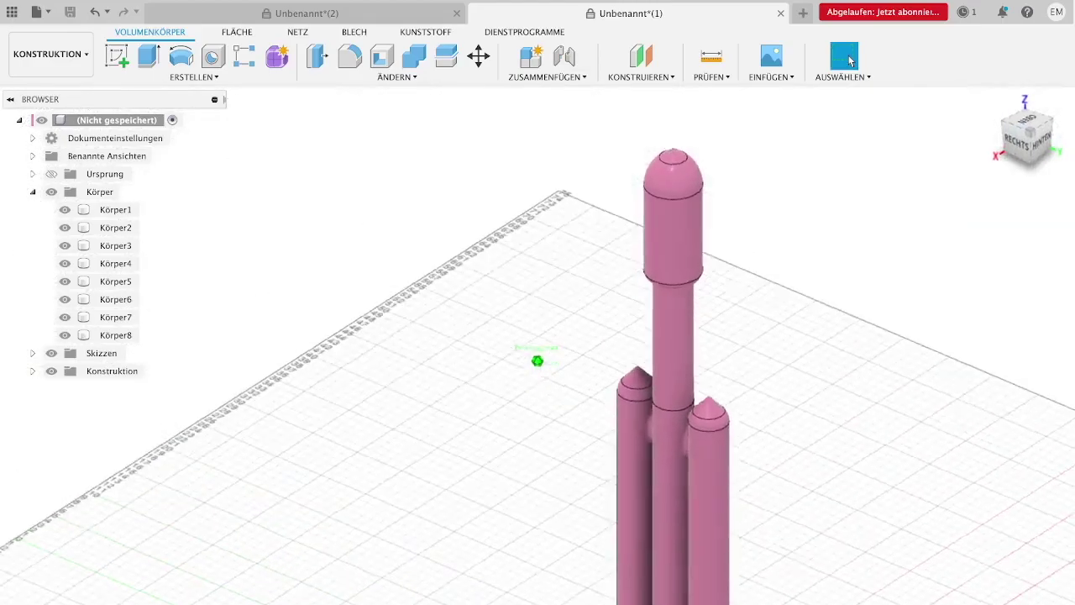